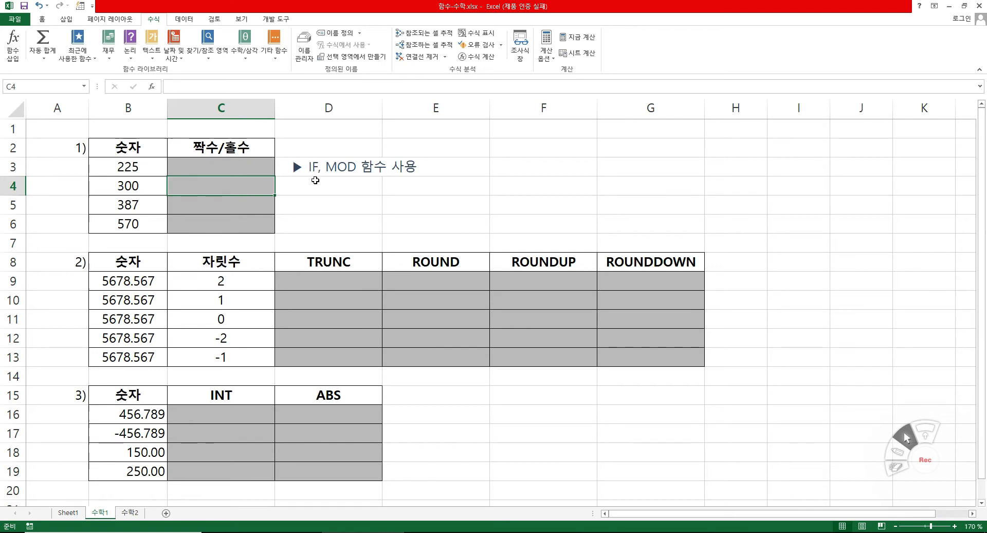
click(226, 167)
click(231, 188)
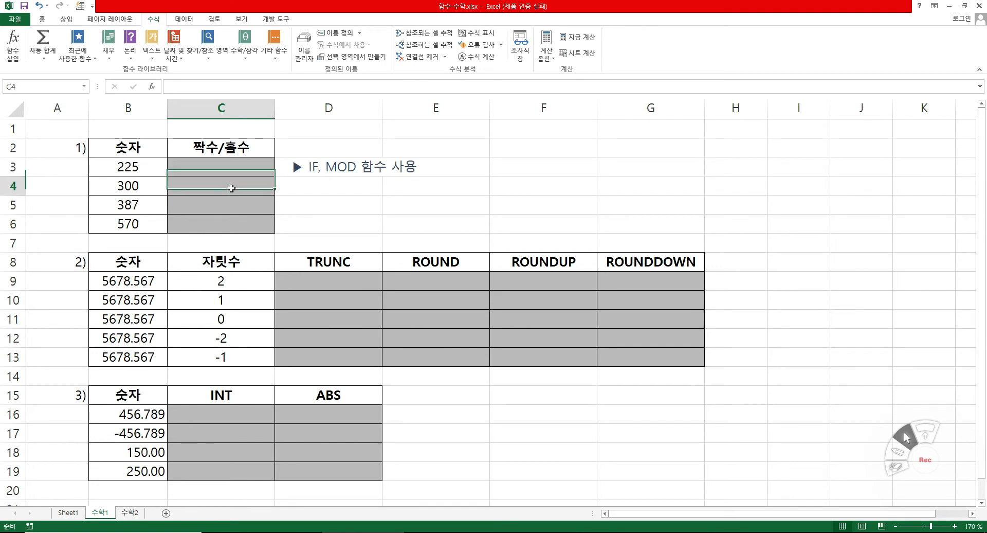
click(228, 167)
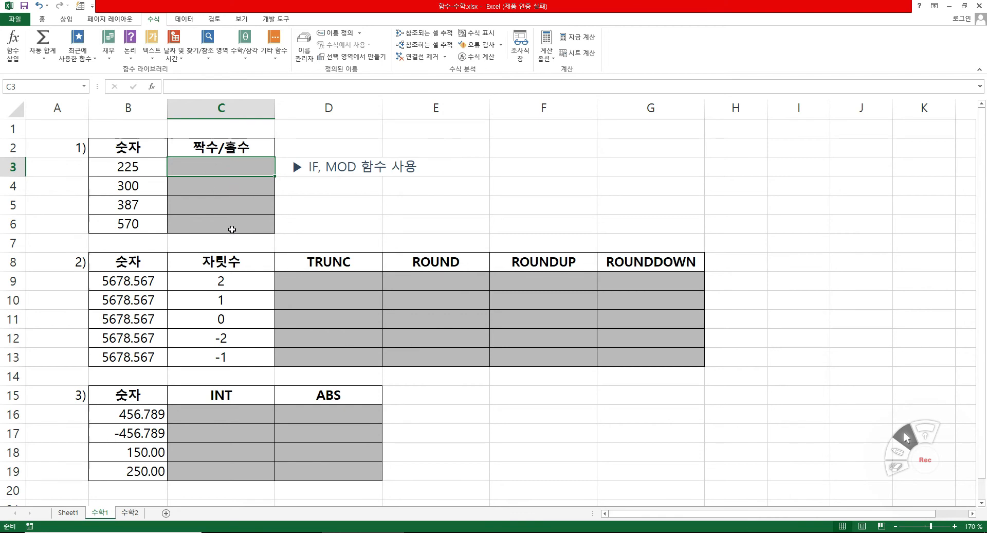
click(148, 169)
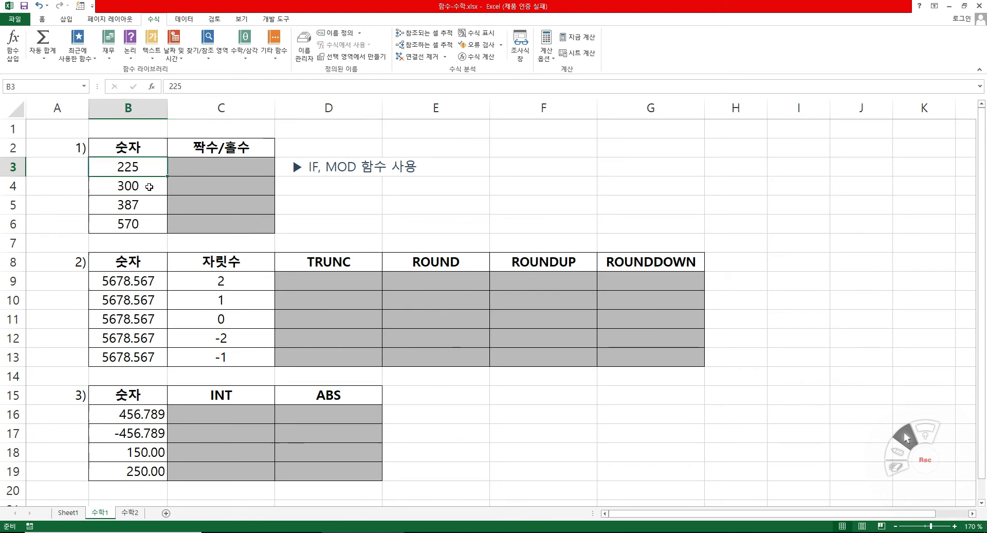
click(150, 186)
click(144, 204)
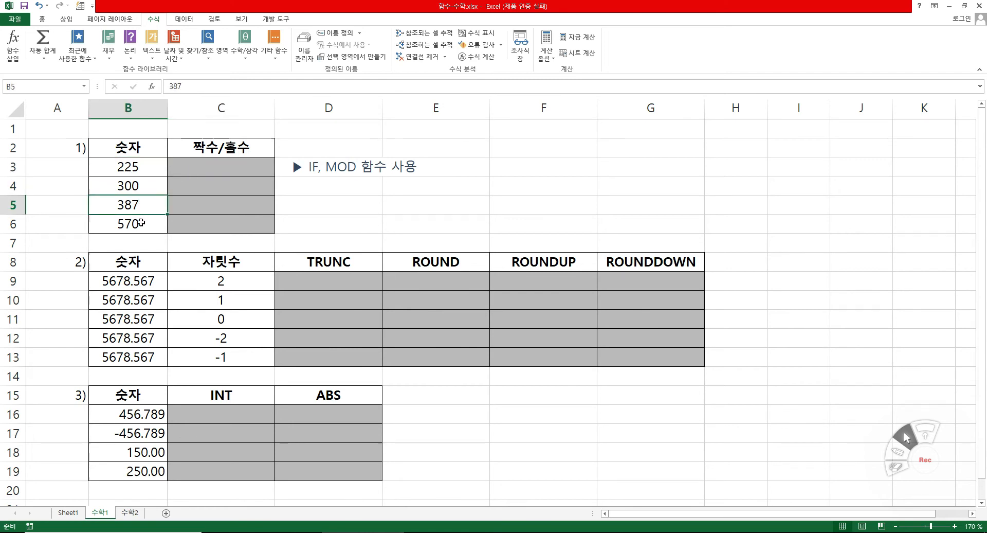
click(143, 222)
Calculate the remainder in C3 with the MOD function, using B3 as the number and 2 as the divisor.
click(222, 164)
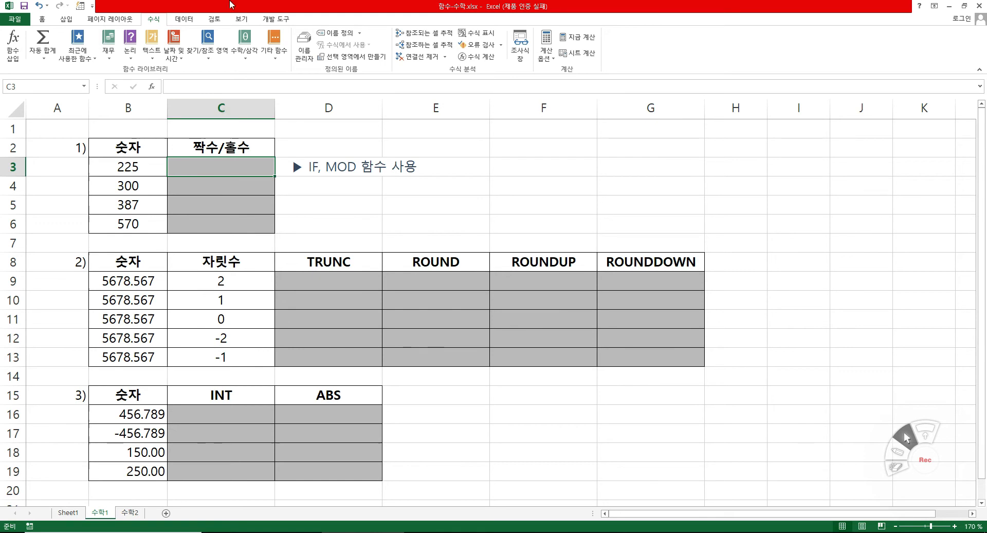
text(=)
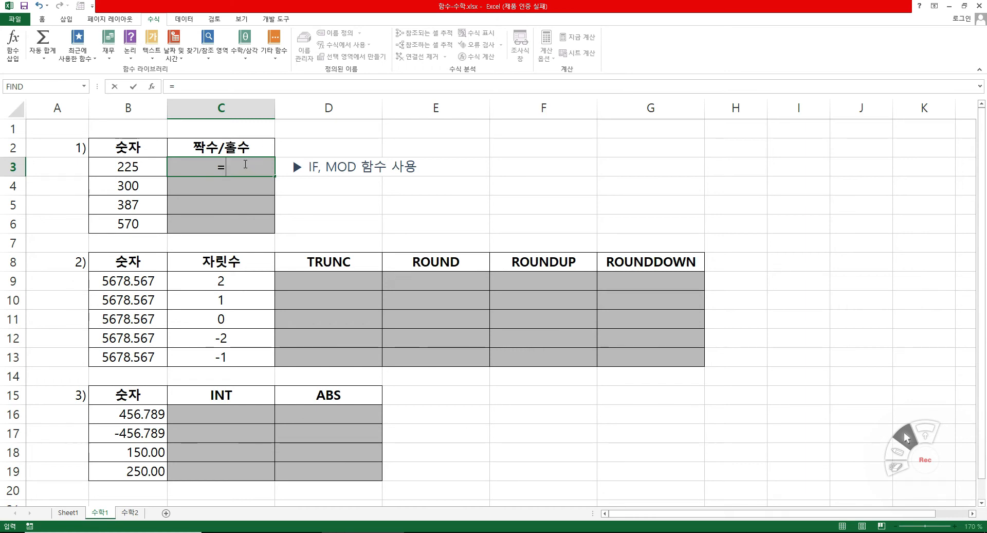
text(o)
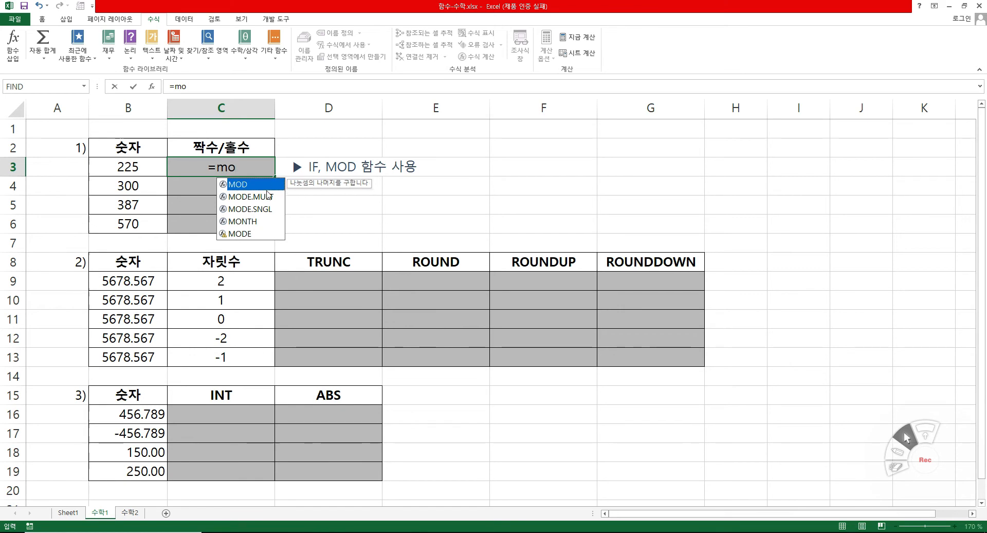
double_click(241, 186)
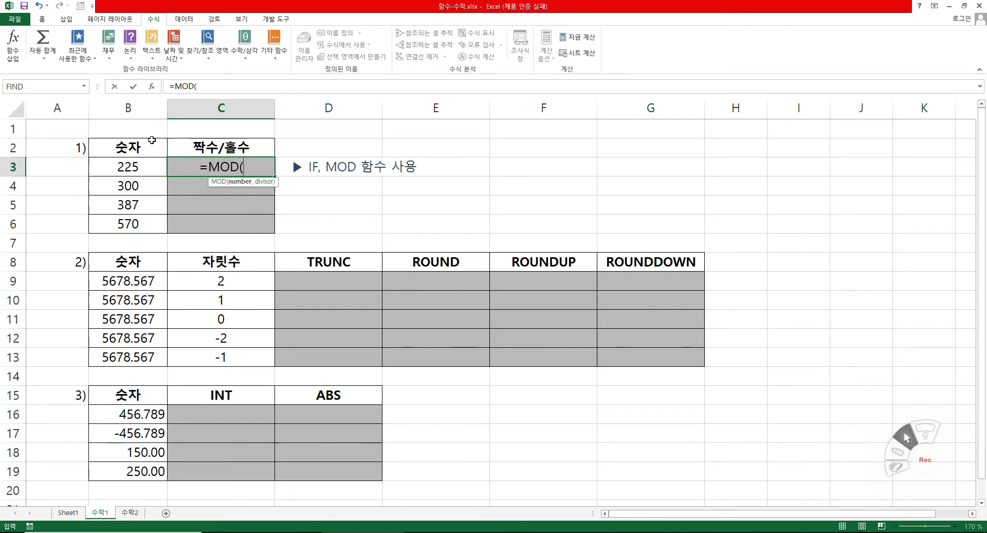
click(153, 87)
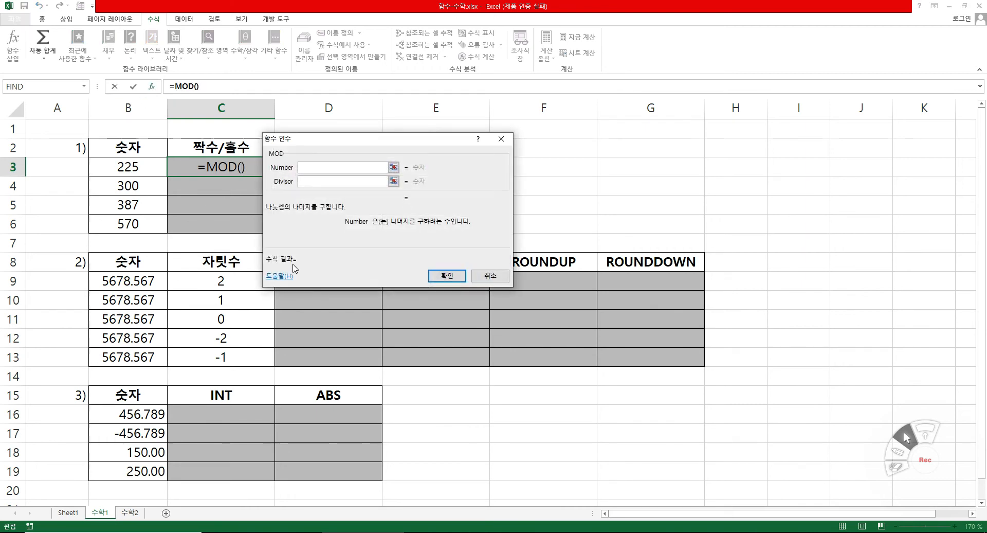
drag(318, 141, 334, 139)
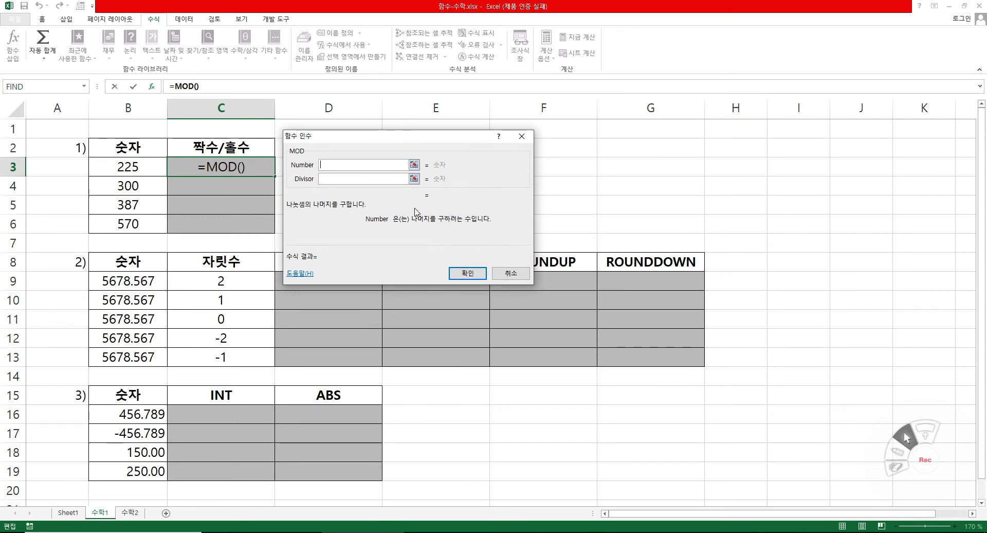
click(130, 166)
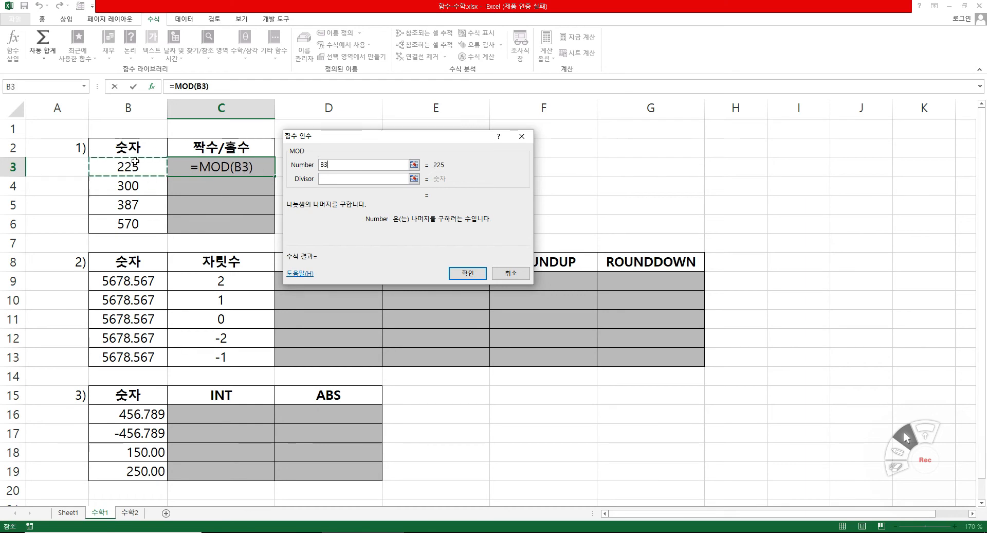
click(337, 179)
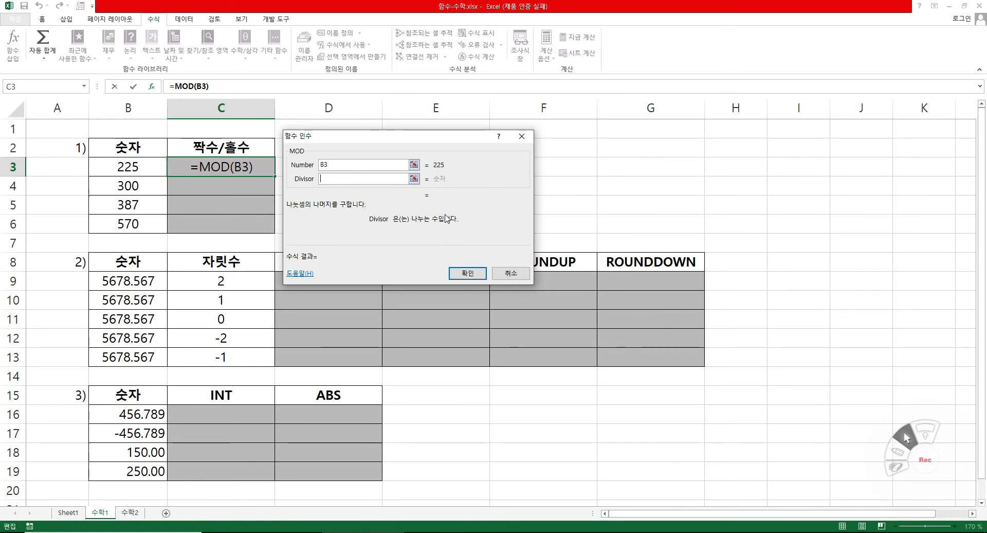
text(2)
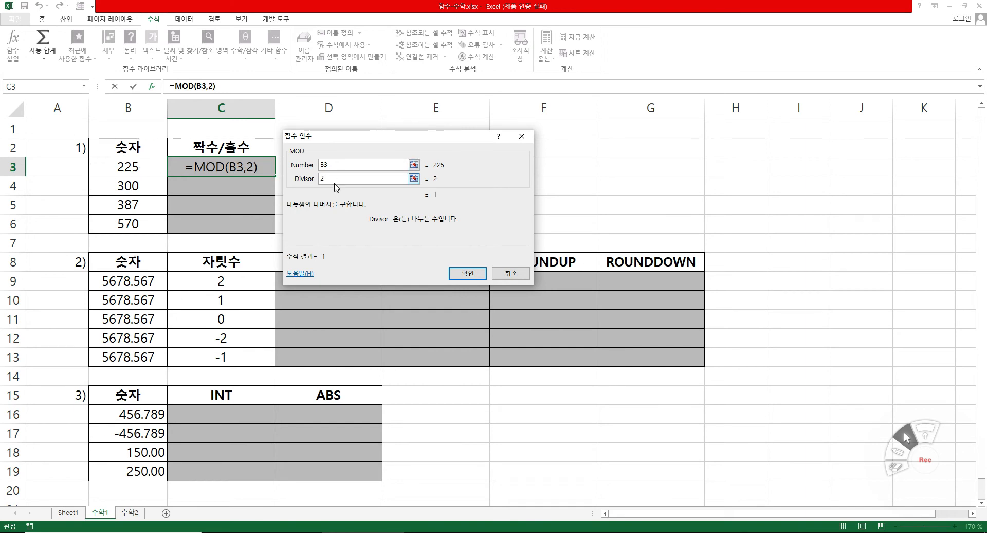
click(467, 272)
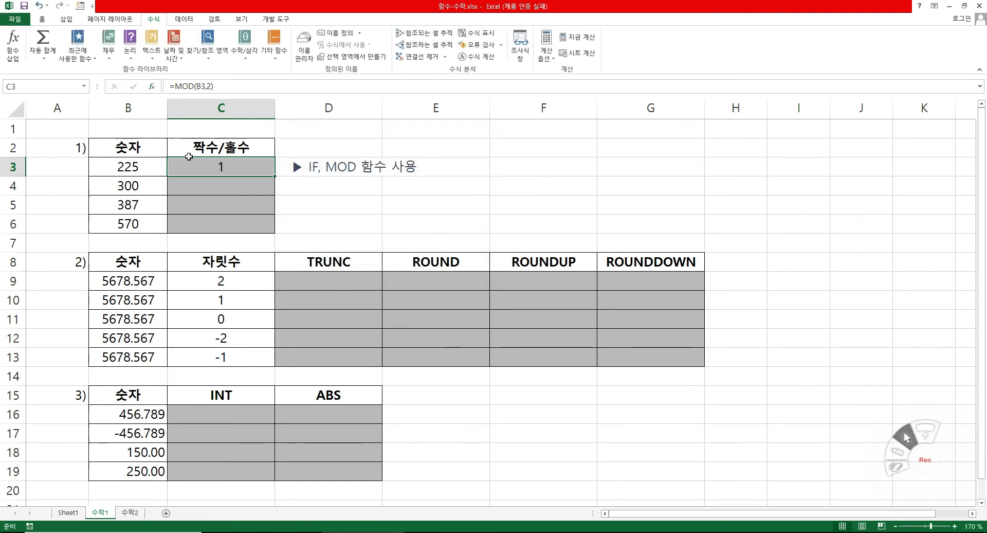
Enter a MOD formula in C4 with number B4 and divisor 2, and fill it down to C6.
click(244, 186)
text(=mo)
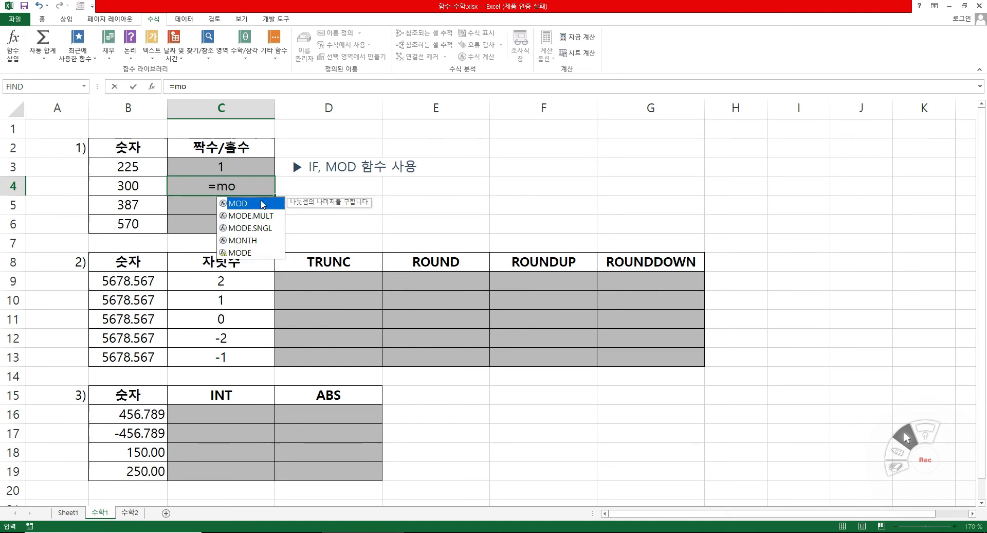
double_click(263, 204)
click(152, 86)
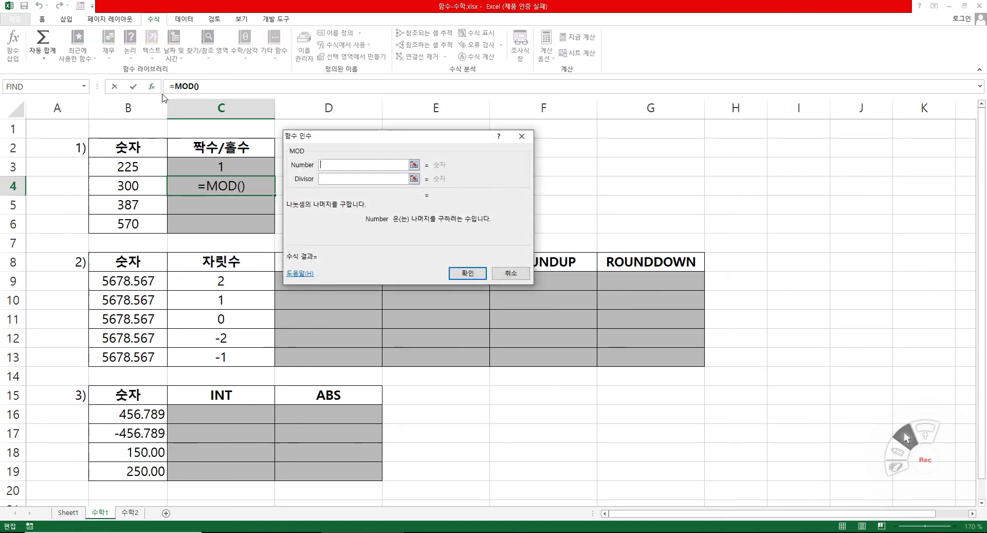
click(129, 183)
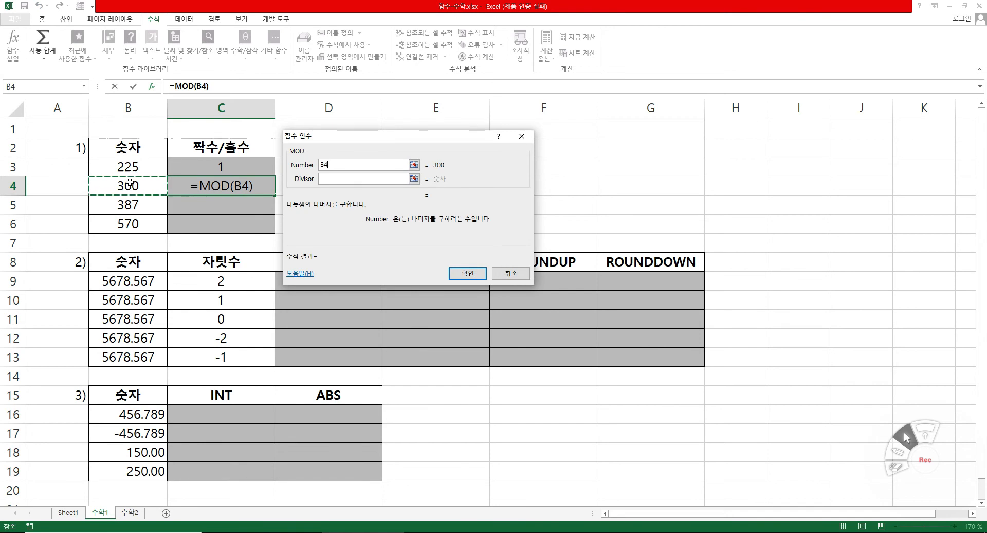
click(336, 176)
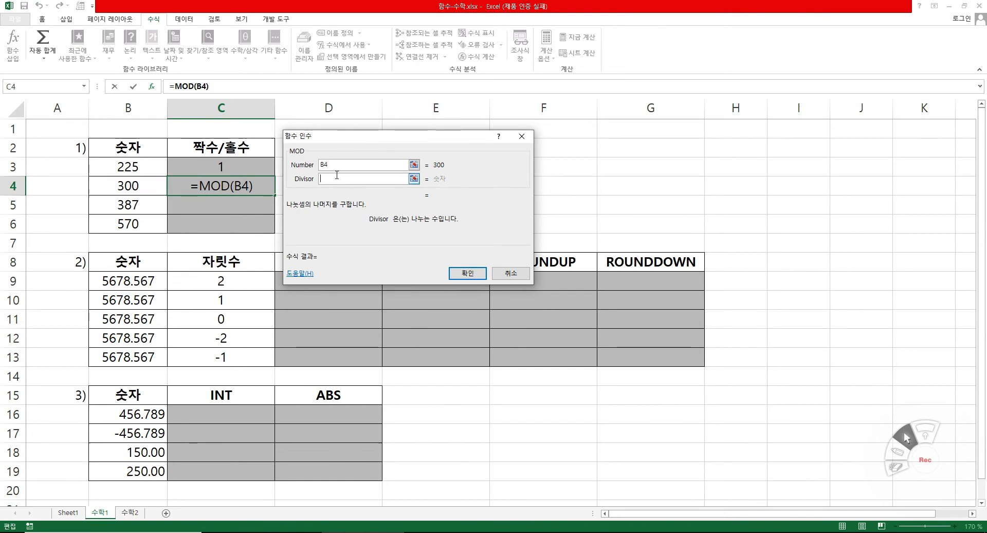
text(2)
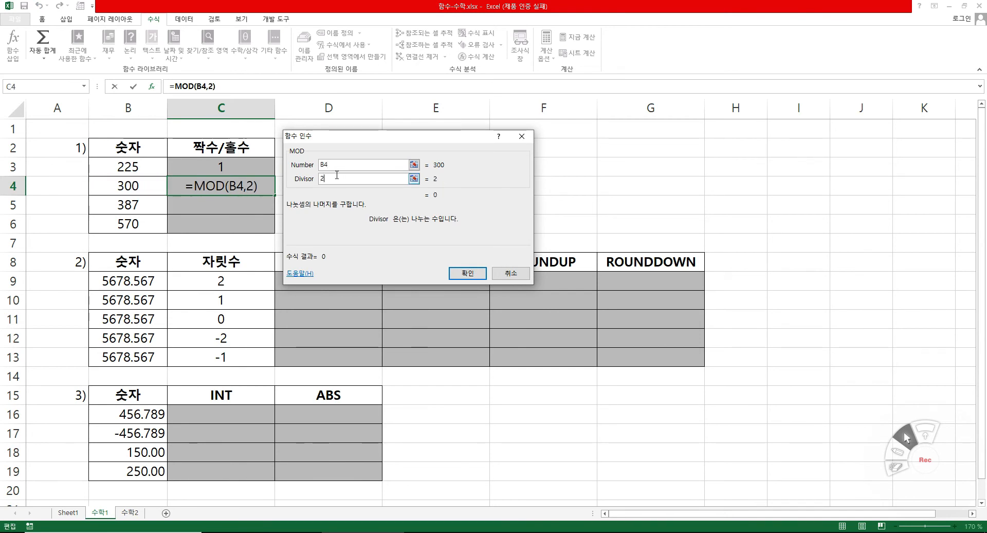
click(468, 273)
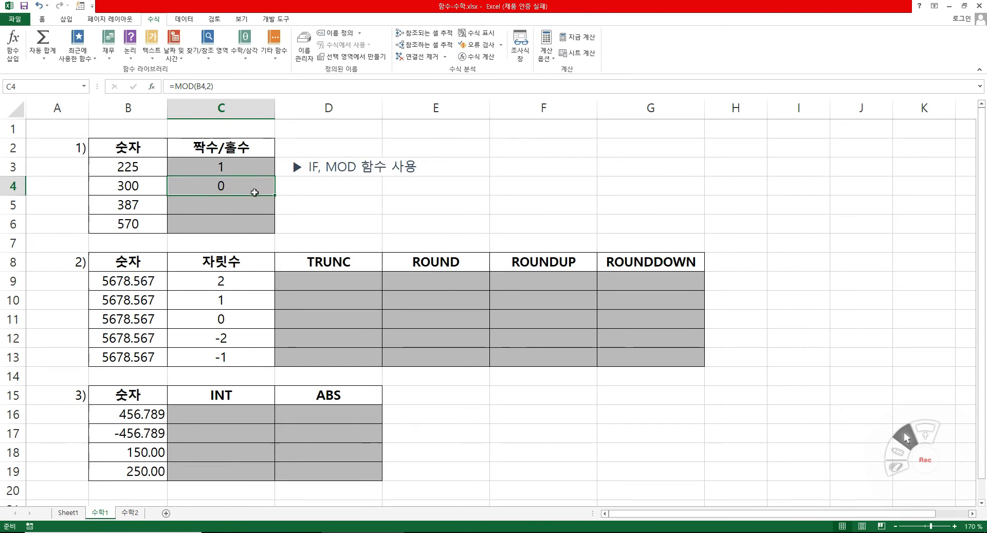
drag(275, 196, 276, 232)
click(317, 224)
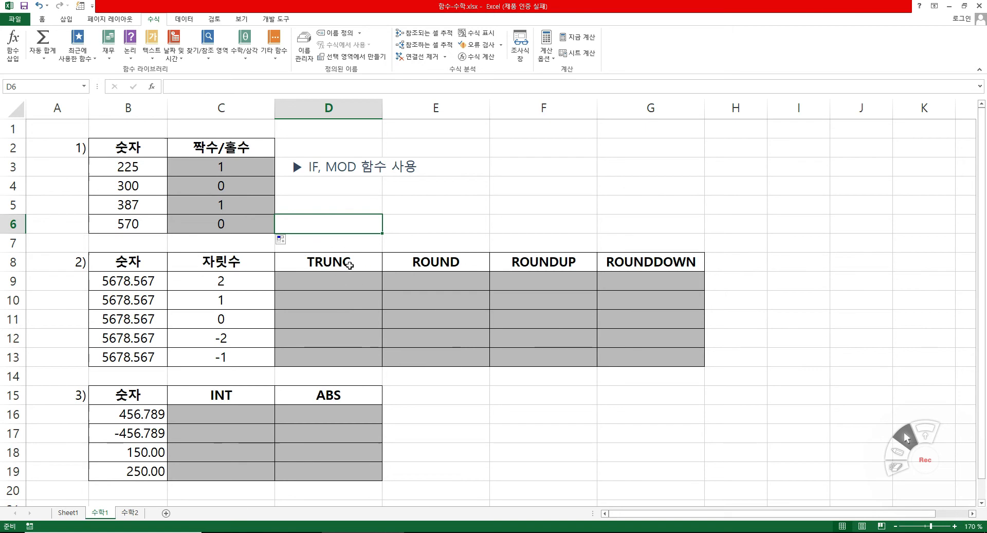
Review the function headings from TRUNC to ROUNDDOWN in row 8 of the second table.
click(355, 262)
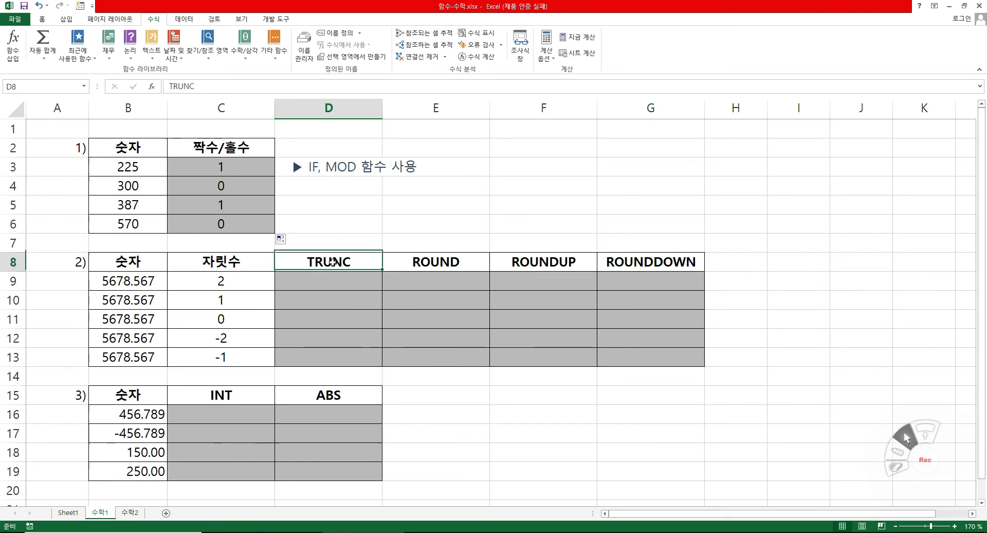
click(630, 262)
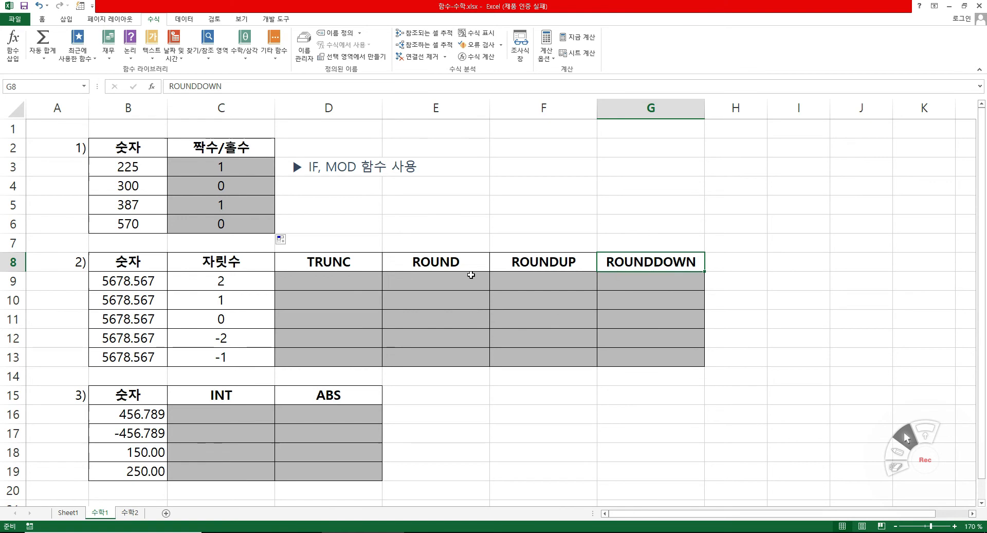
click(357, 262)
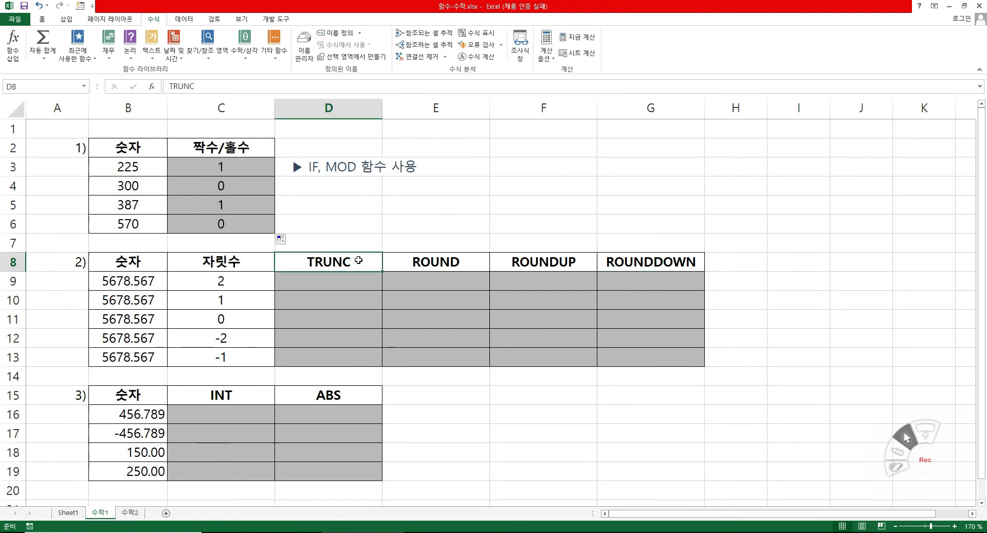
click(688, 261)
click(307, 257)
Examine how the digit counts in C9:C13 relate to the digits of the numbers in B9:B13.
click(246, 282)
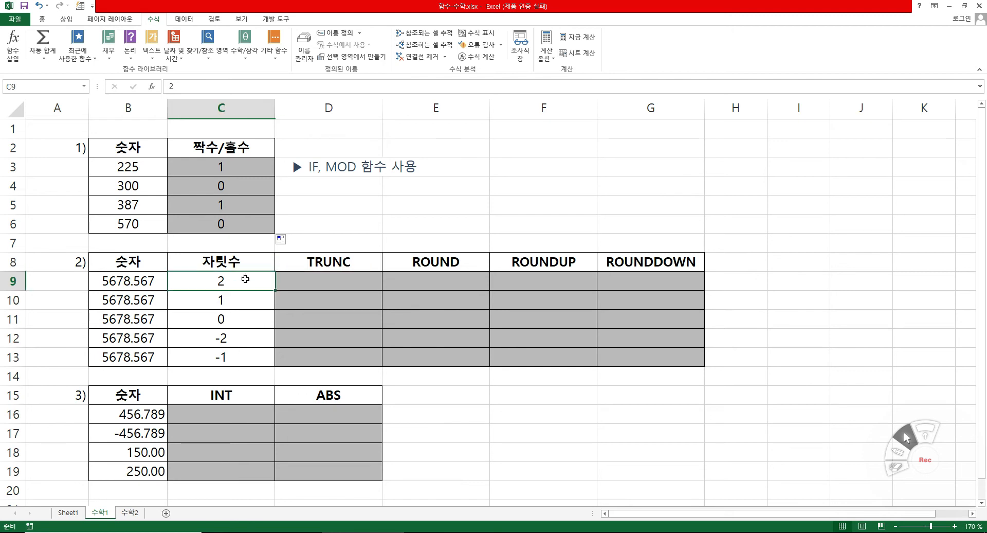
double_click(149, 281)
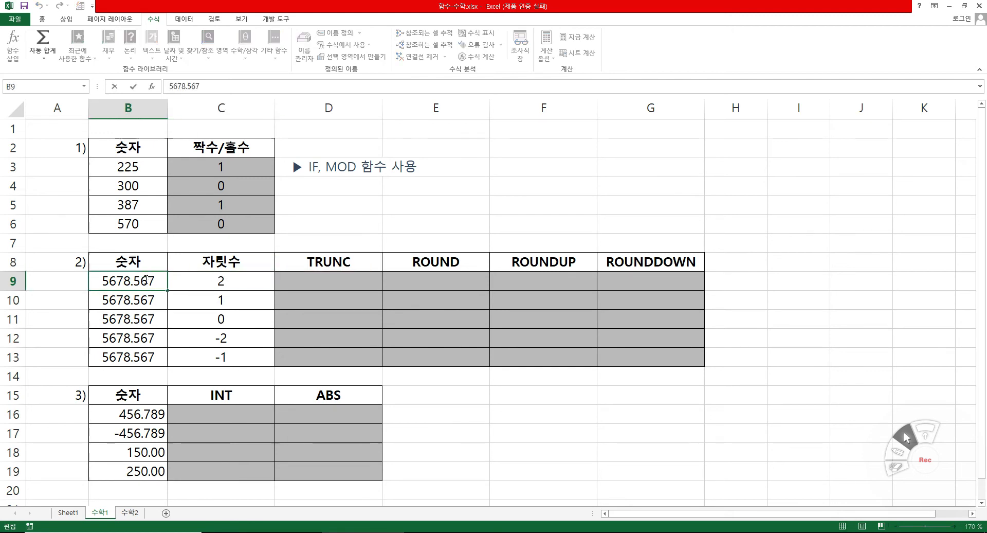
drag(147, 280, 92, 281)
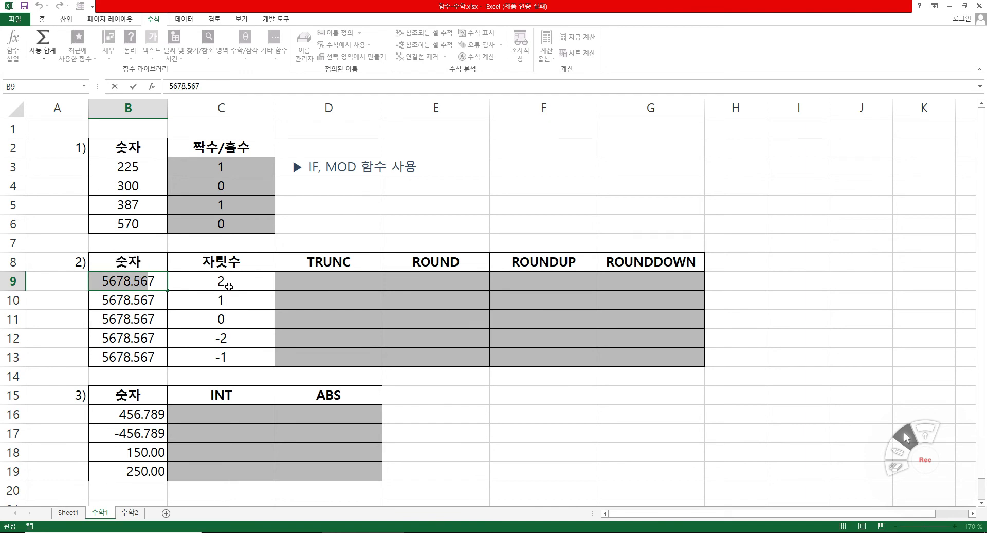
click(229, 300)
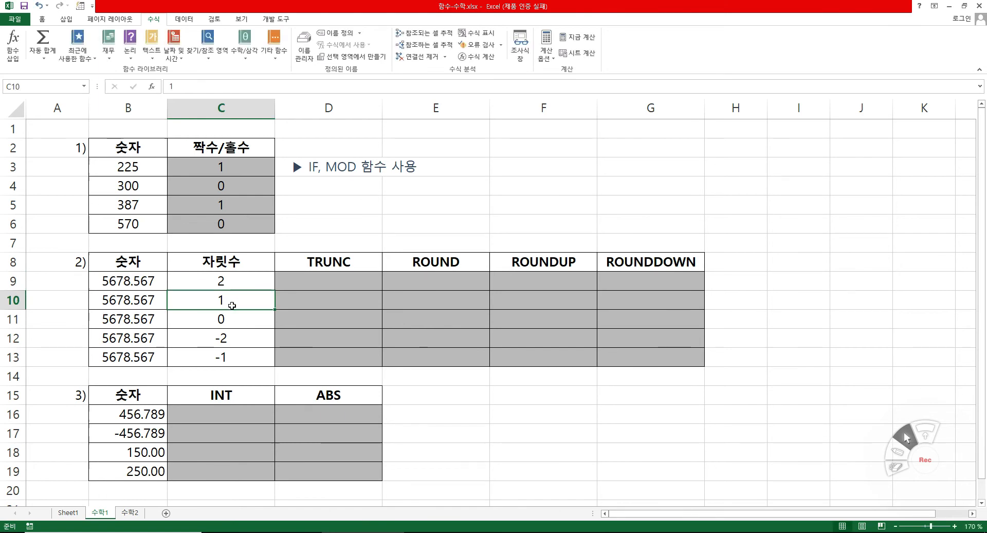
click(231, 321)
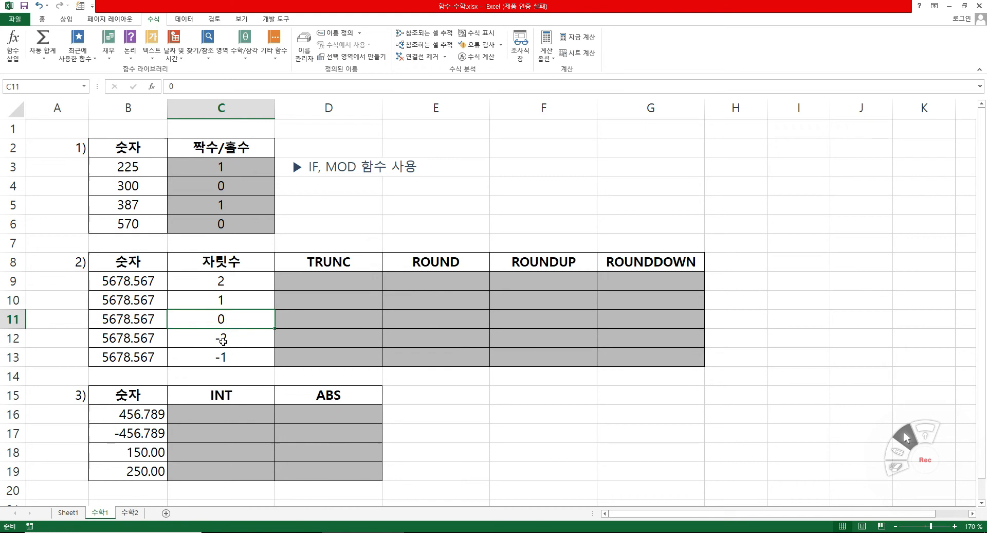
click(222, 337)
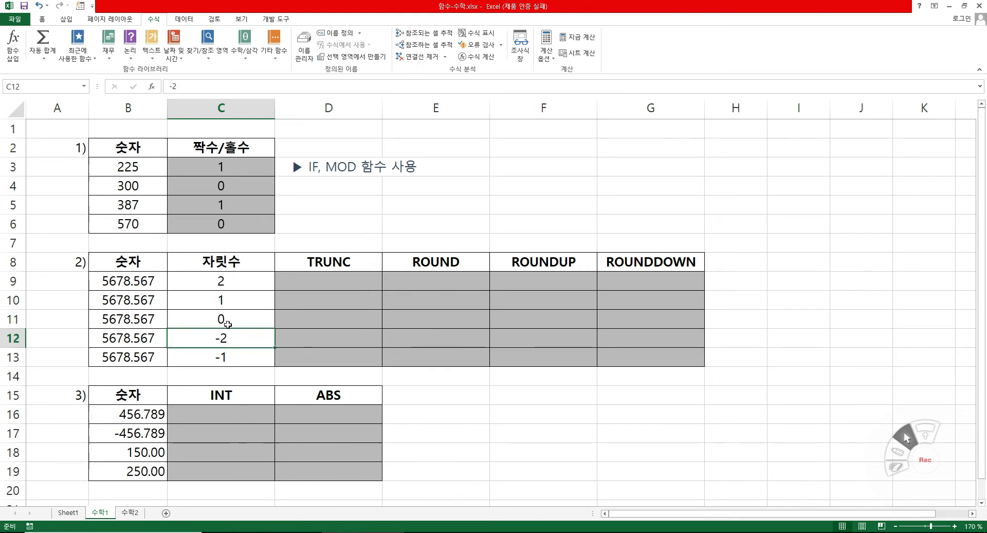
click(230, 359)
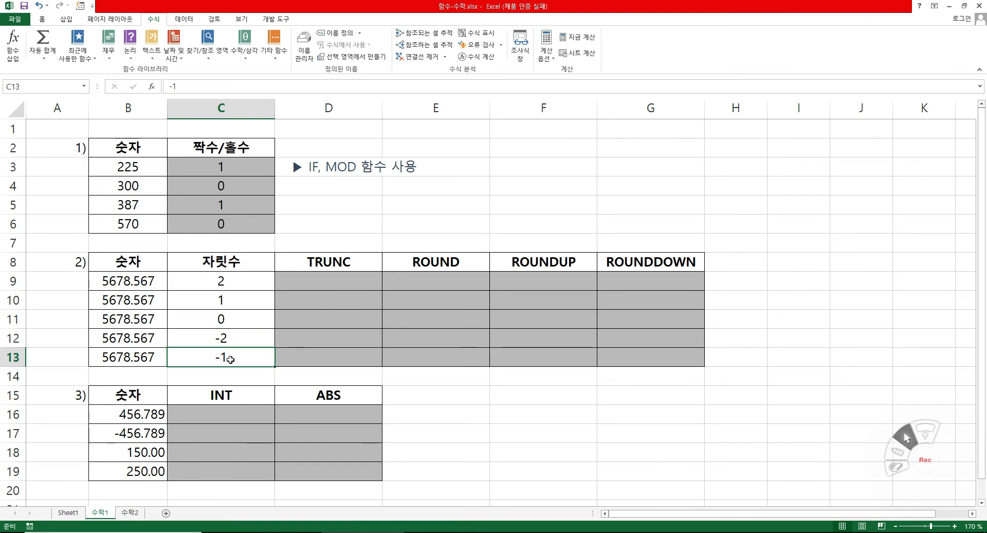
click(123, 360)
double_click(126, 357)
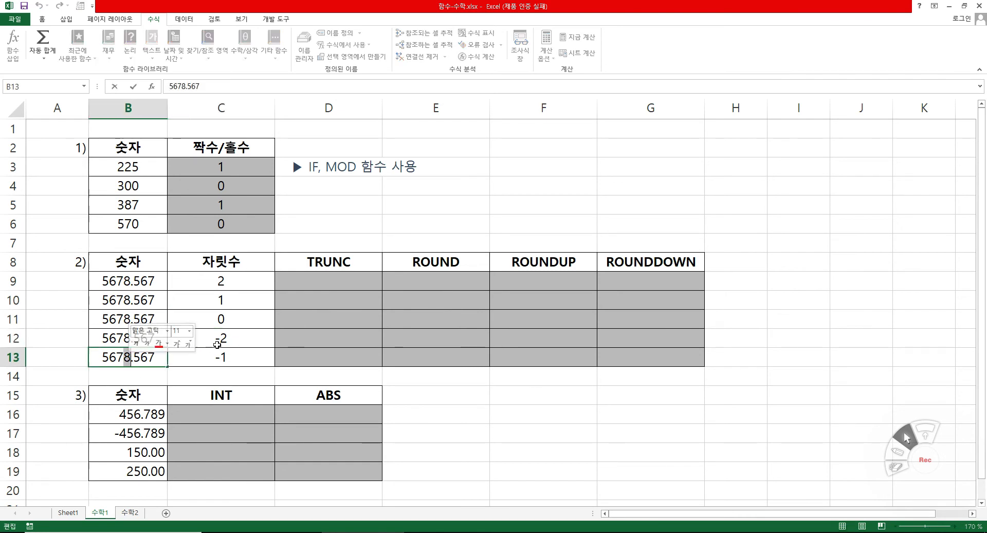
click(241, 334)
click(120, 337)
double_click(119, 337)
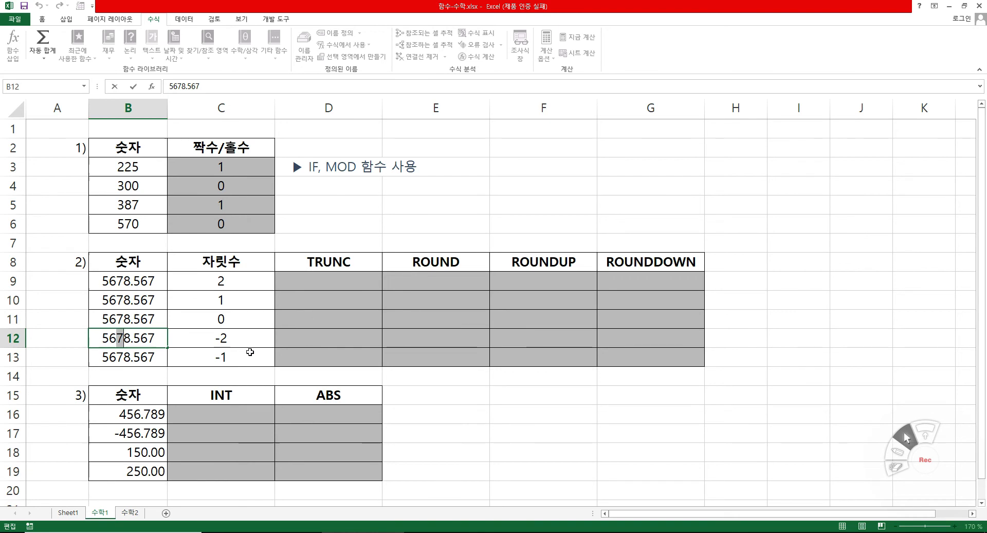
key(Escape)
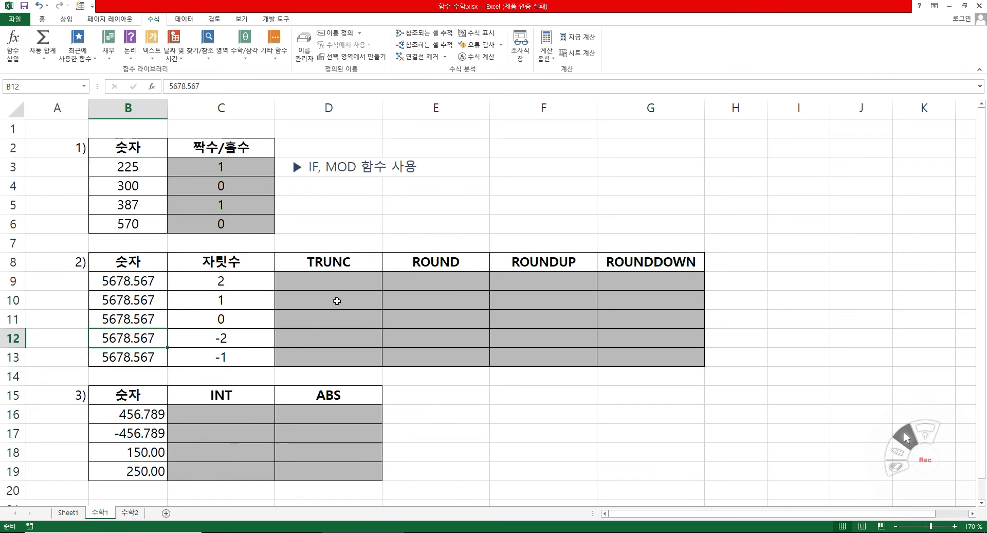
Enter a TRUNC formula in D9 with number B9 and digit count C9, and fill it down to D13.
click(341, 283)
text(=tr)
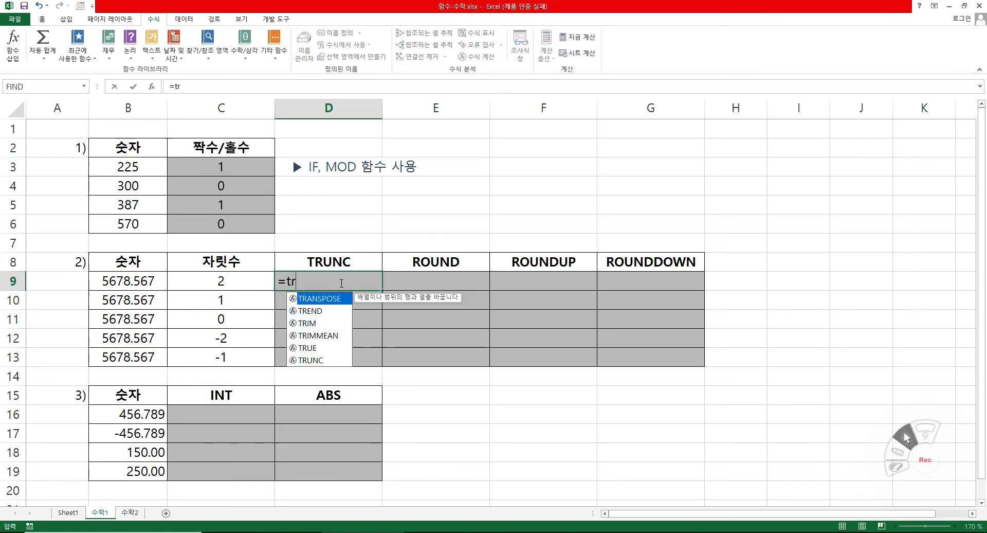
click(314, 361)
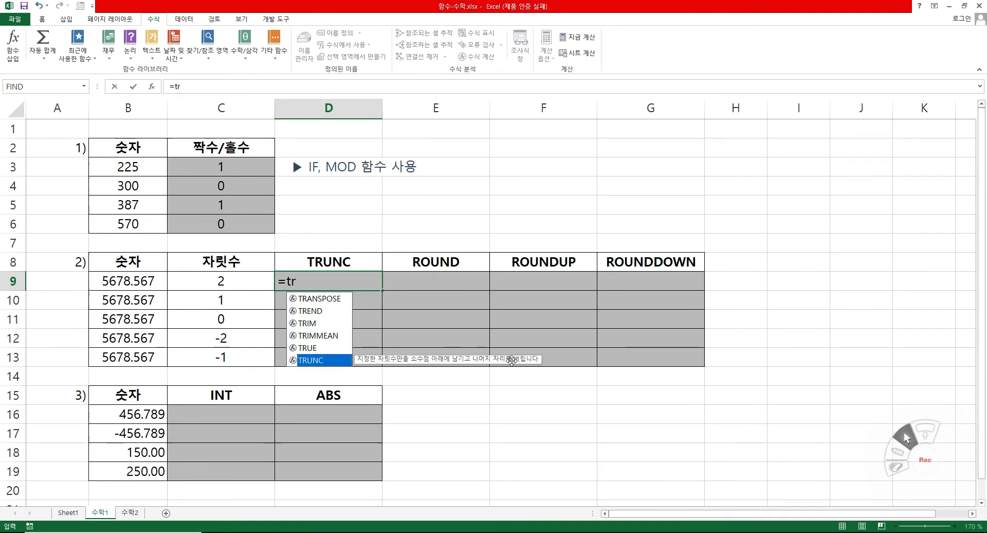
double_click(323, 361)
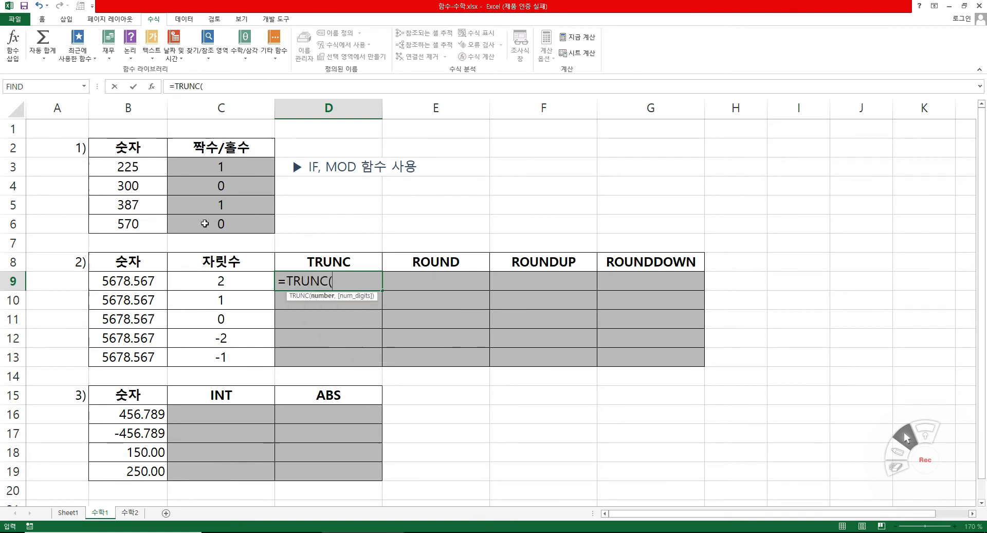
click(151, 88)
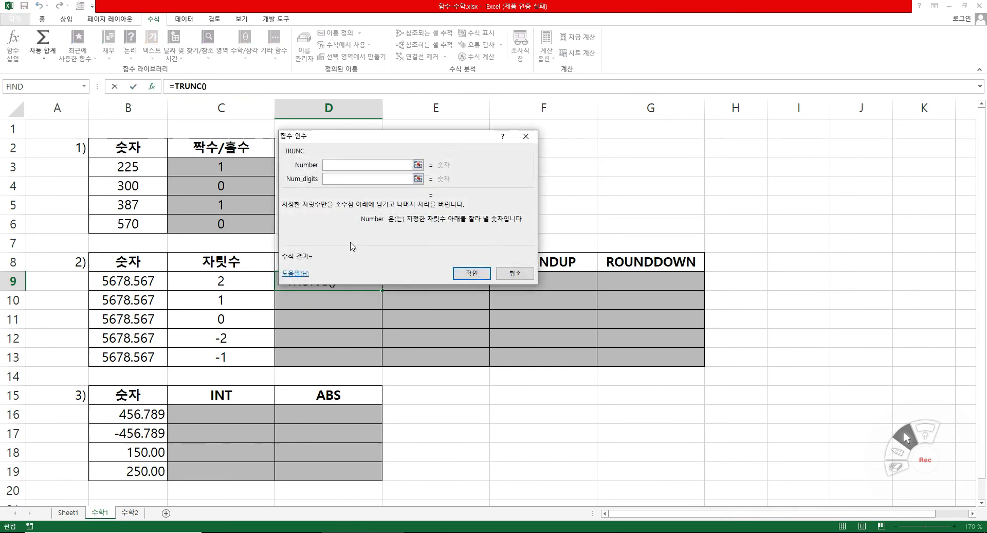
click(133, 282)
click(410, 281)
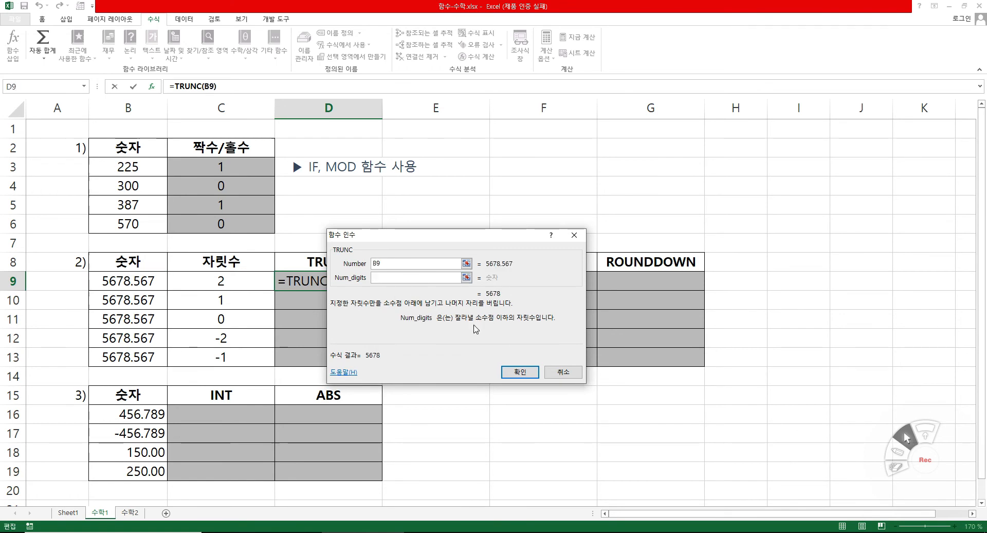
click(221, 280)
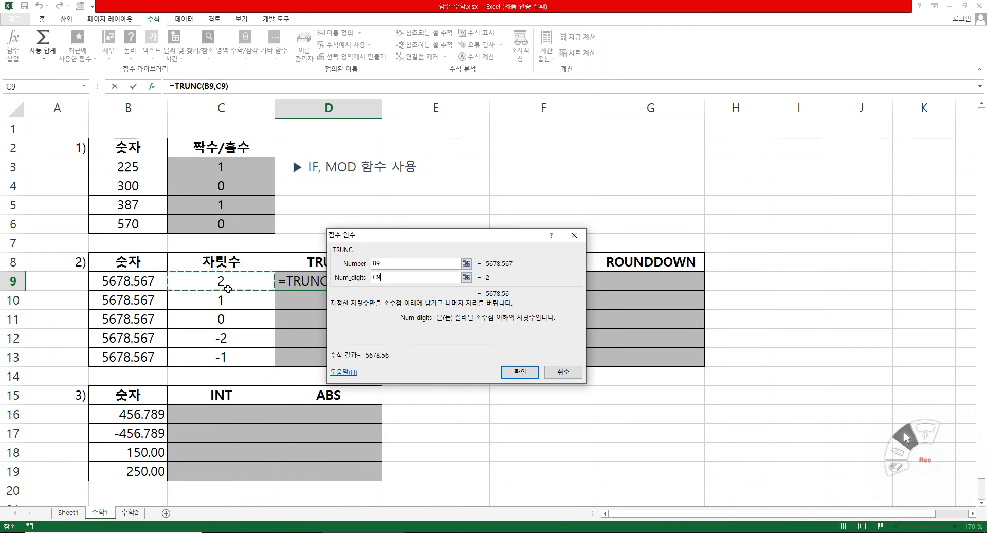
click(521, 373)
drag(383, 290, 384, 357)
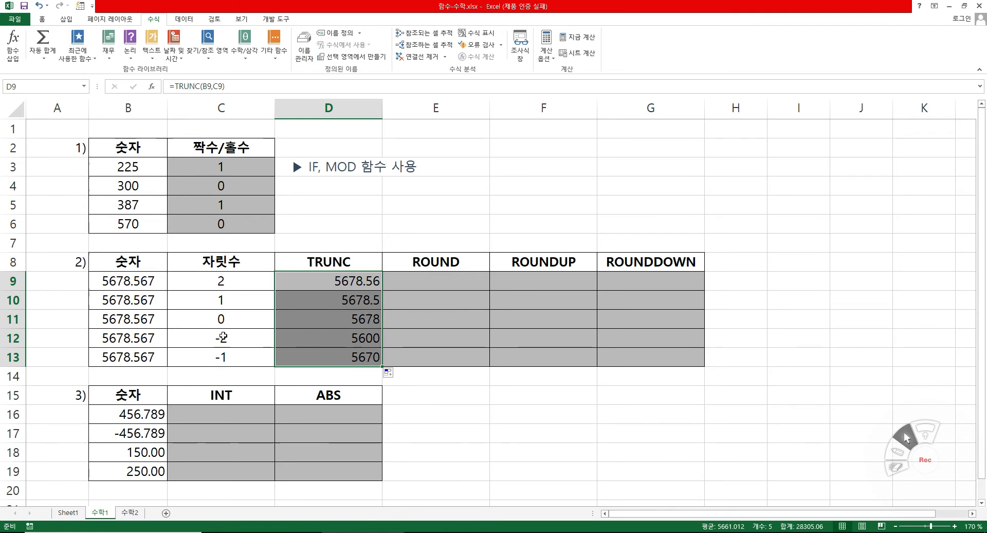
Enter a ROUND formula in E9 with number B9 and digit count C9, and fill it down to E13.
click(448, 283)
text(=)
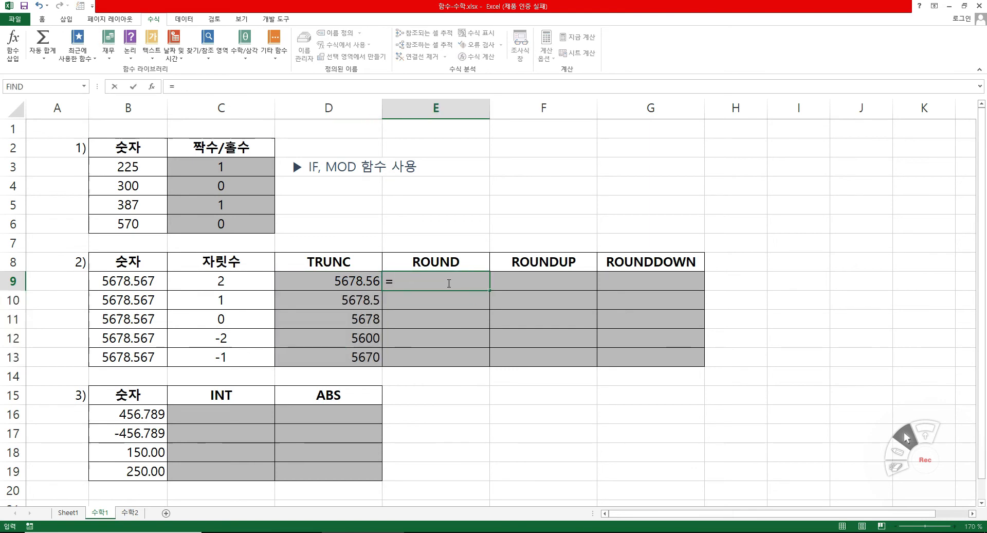
text(rou)
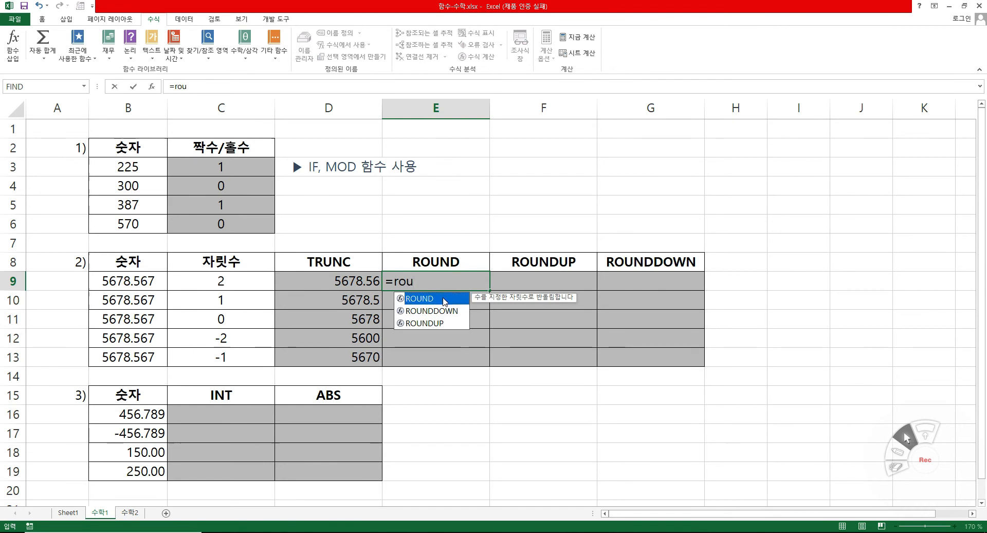
double_click(444, 299)
click(155, 87)
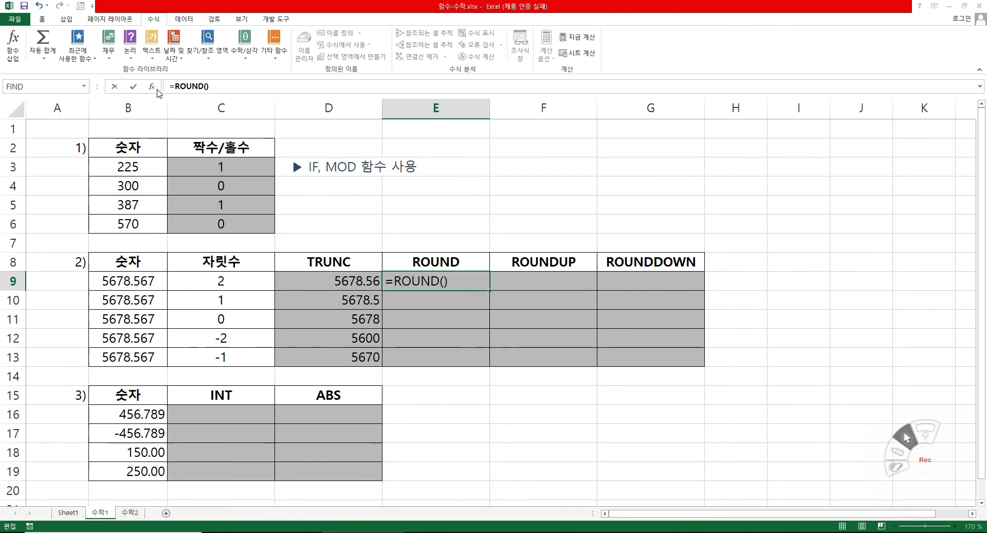
drag(426, 300, 585, 342)
click(121, 278)
click(569, 293)
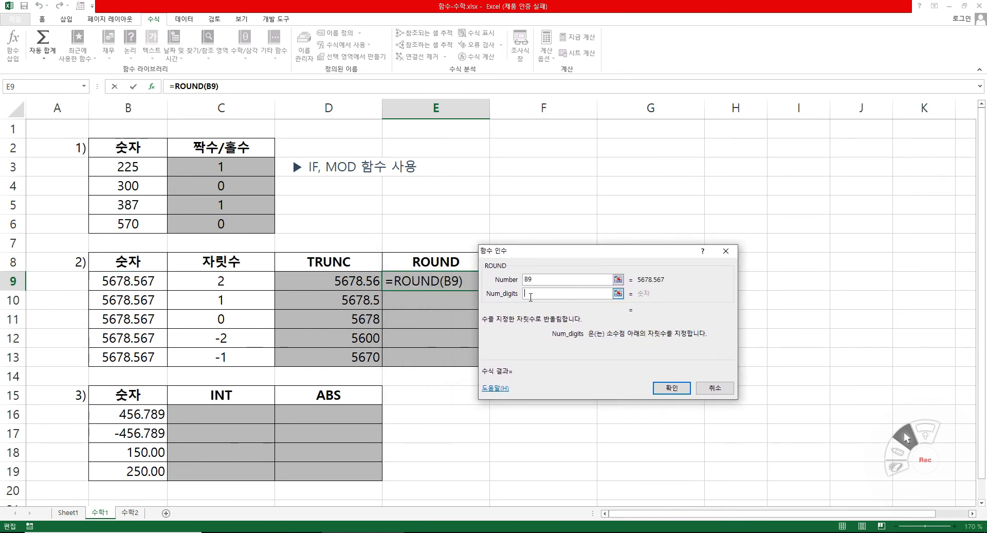
click(248, 281)
click(666, 390)
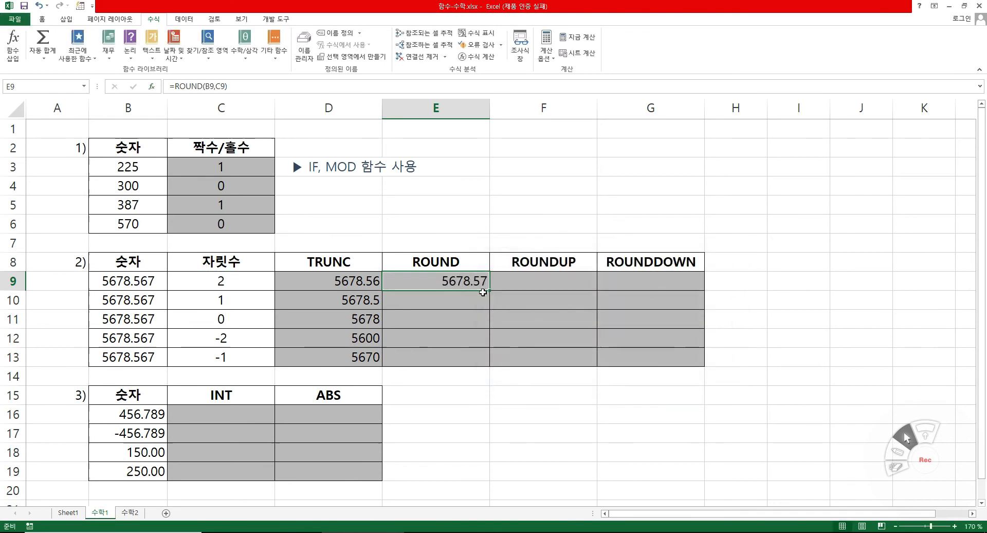
drag(489, 291, 489, 363)
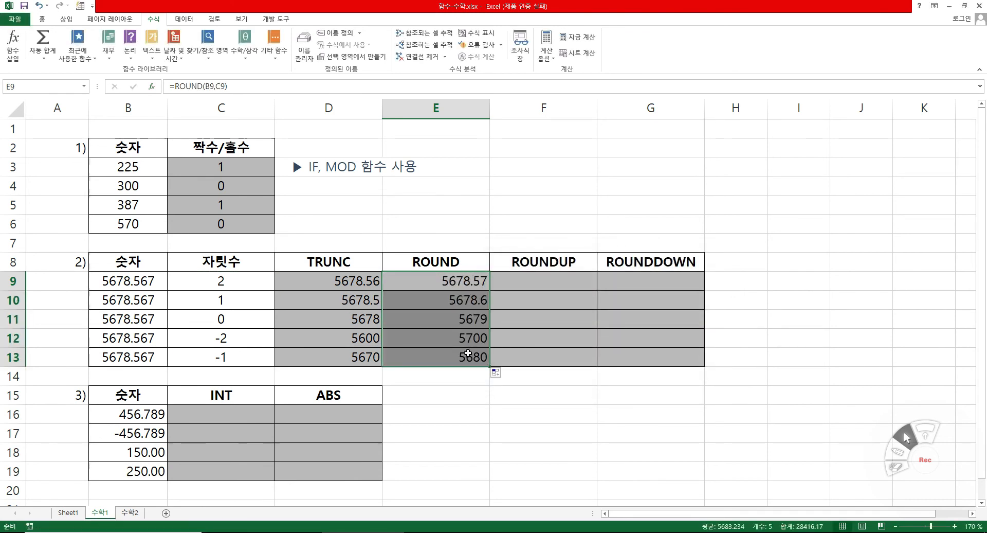
Enter a ROUNDUP formula in F9 with number B9 and digit count C9, and fill it down to F13.
click(583, 279)
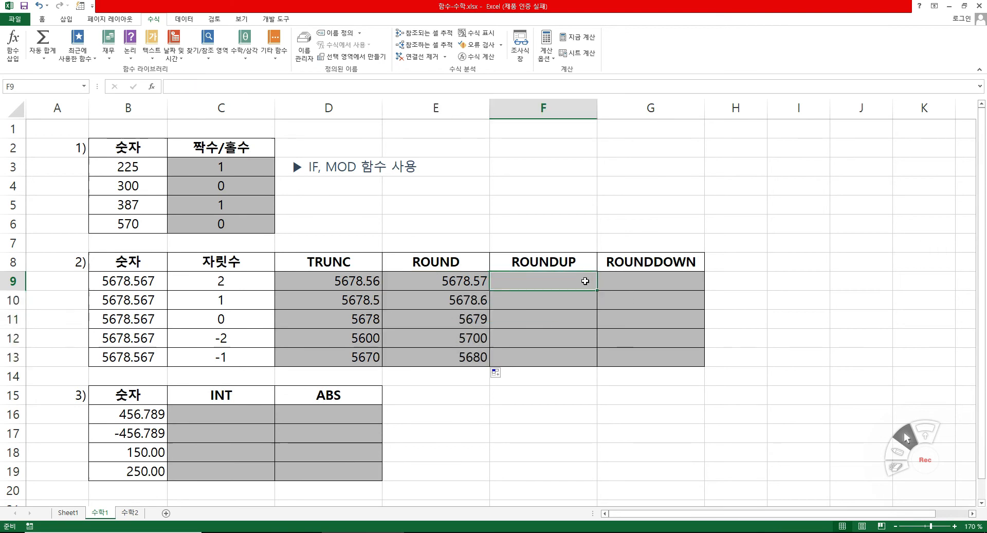
text(=rou)
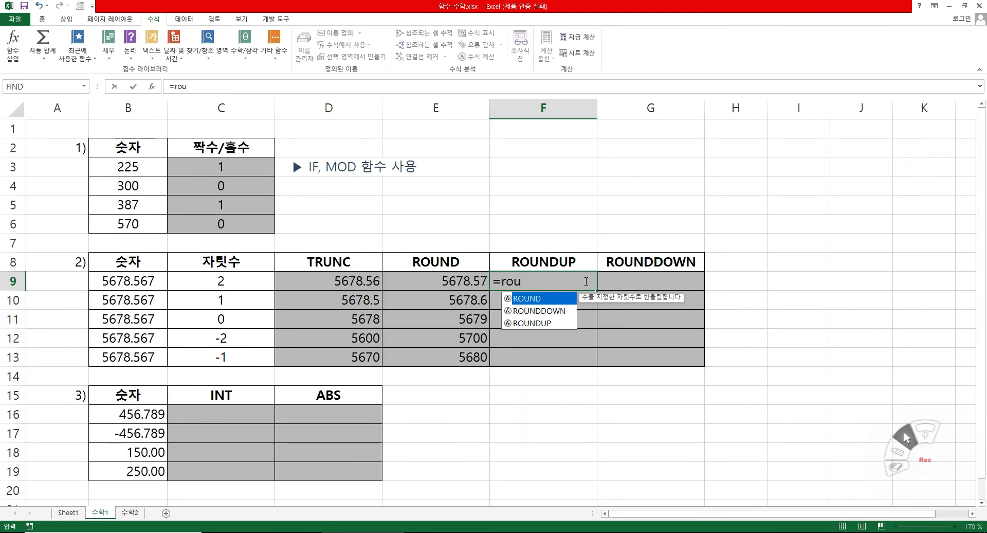
double_click(570, 324)
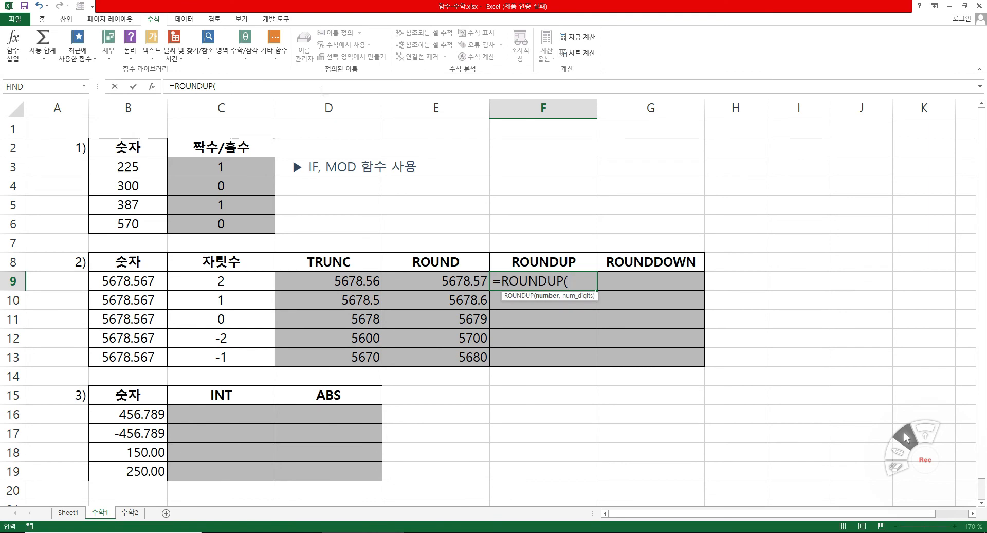
click(153, 87)
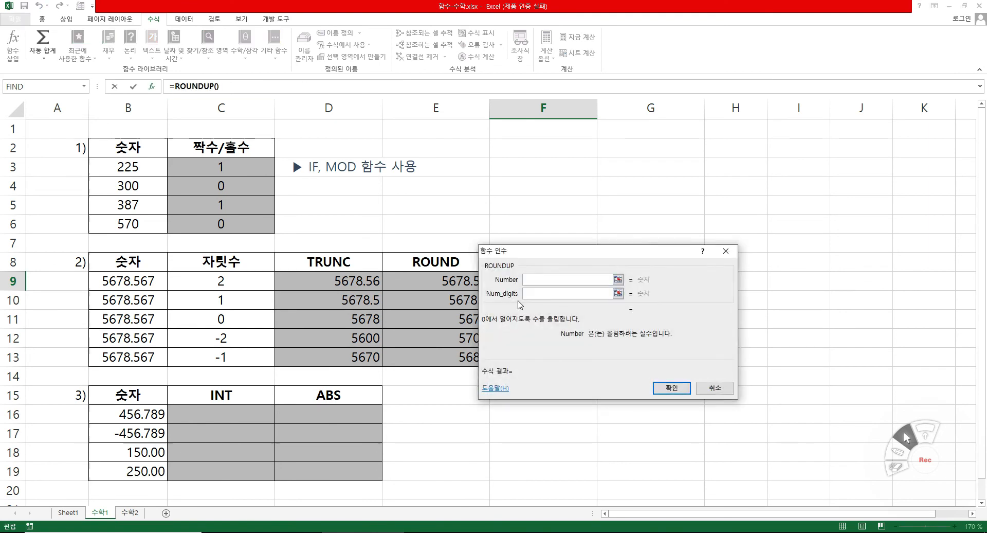
drag(543, 360, 503, 378)
click(127, 281)
click(534, 310)
click(240, 278)
click(623, 405)
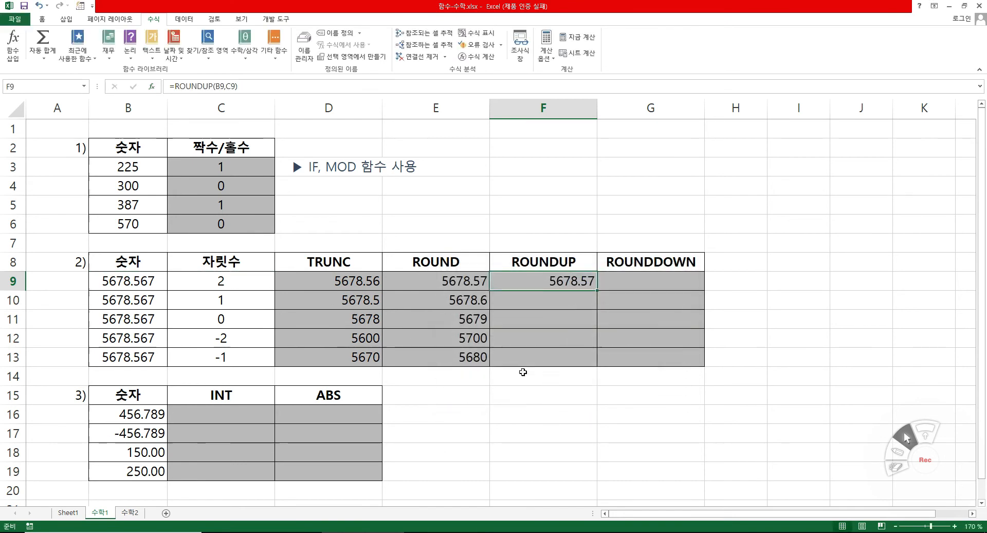
drag(597, 290, 598, 370)
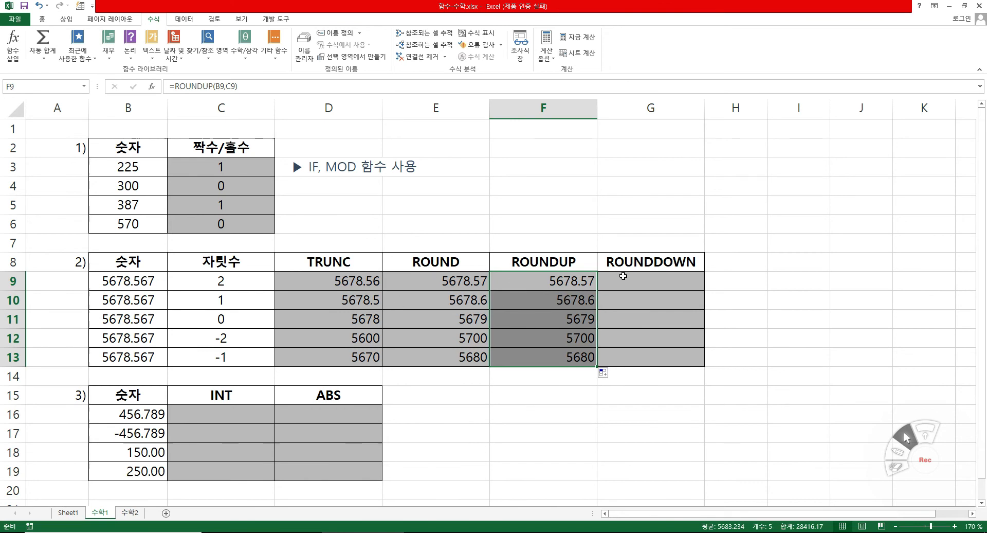
Enter a ROUNDDOWN formula in G9 with number B9 and digit count C9, and fill it down to G13.
click(658, 276)
text(=ro)
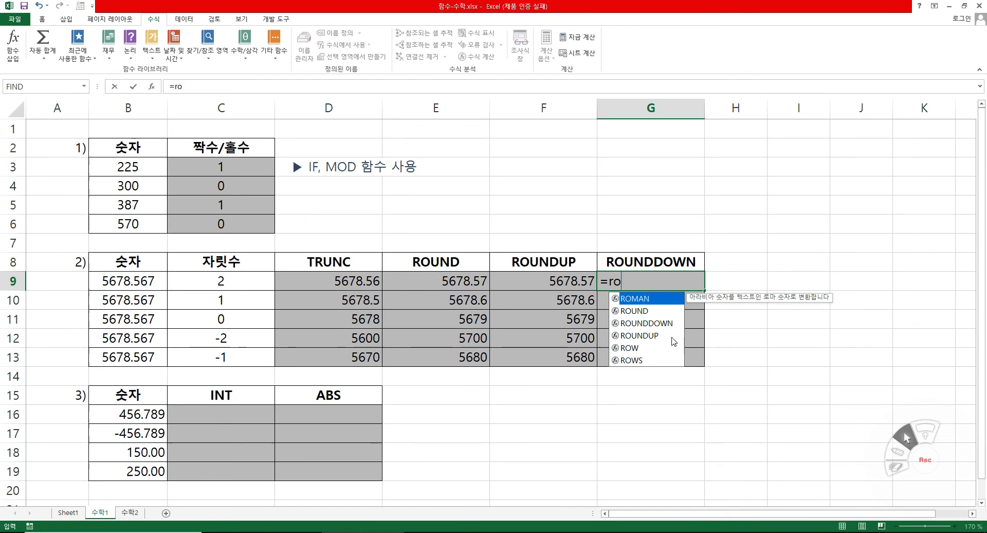
double_click(669, 324)
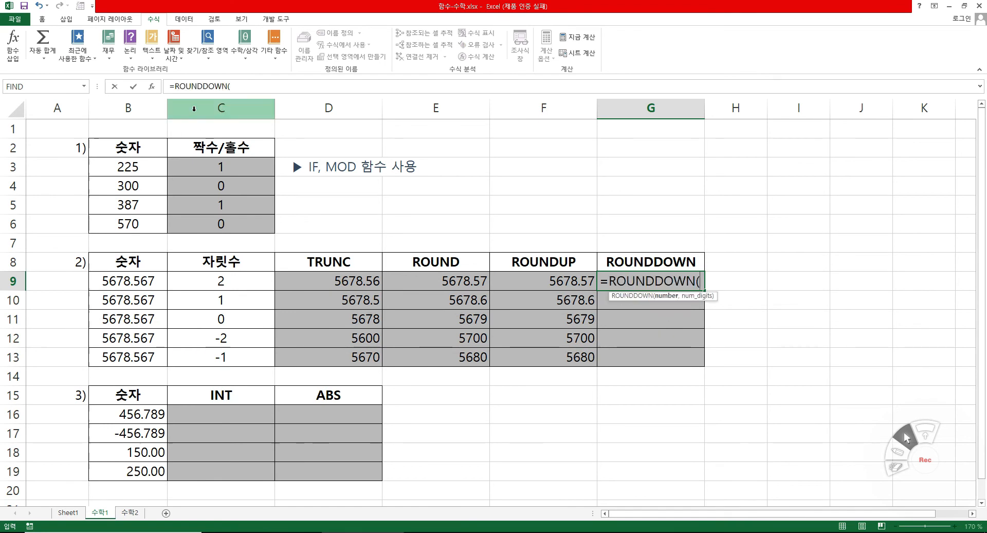
click(152, 87)
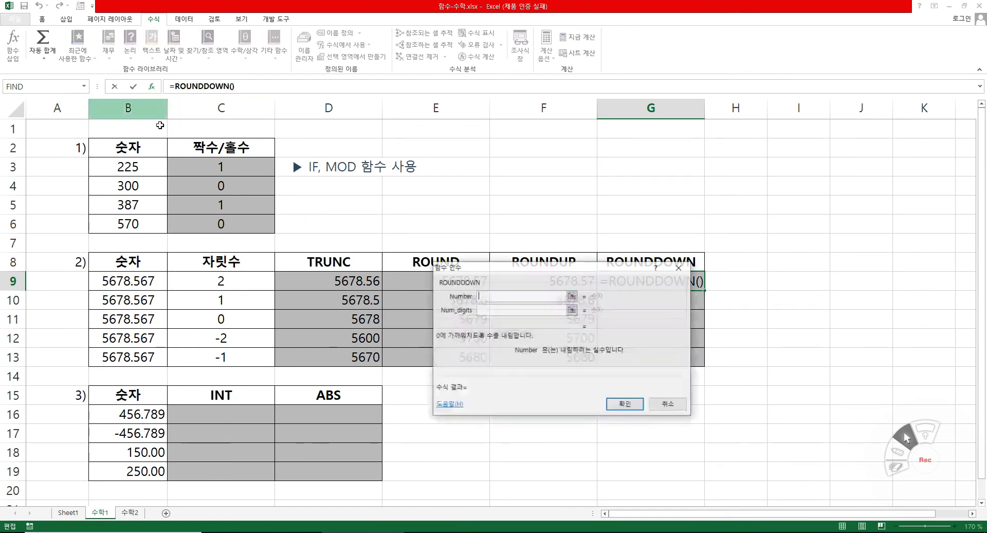
click(149, 279)
key(Tab)
click(238, 283)
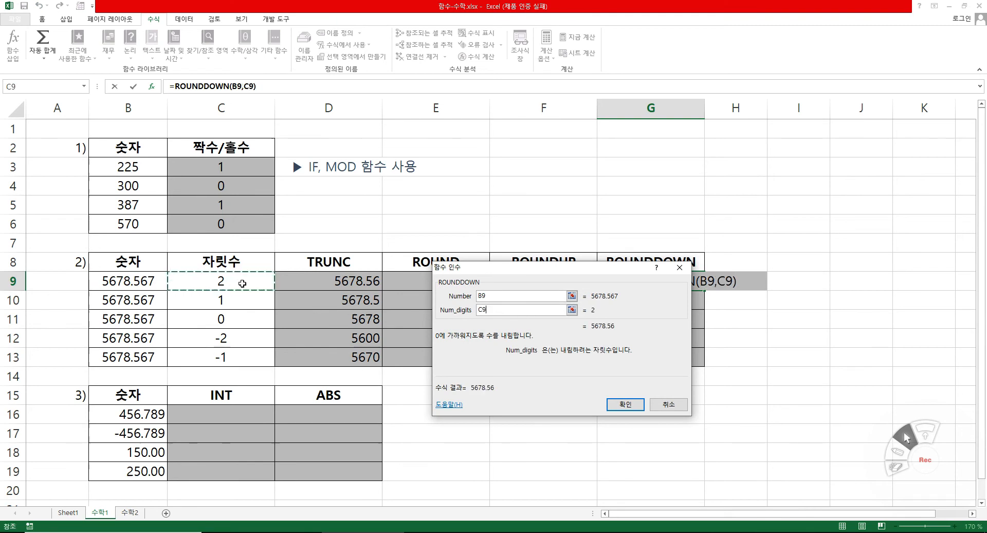
click(626, 404)
drag(706, 290, 703, 364)
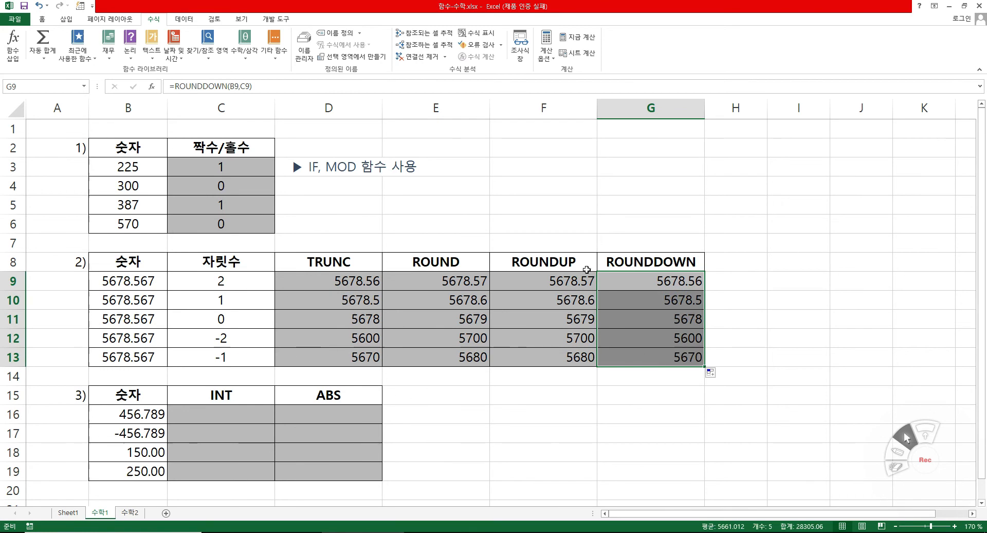
click(546, 407)
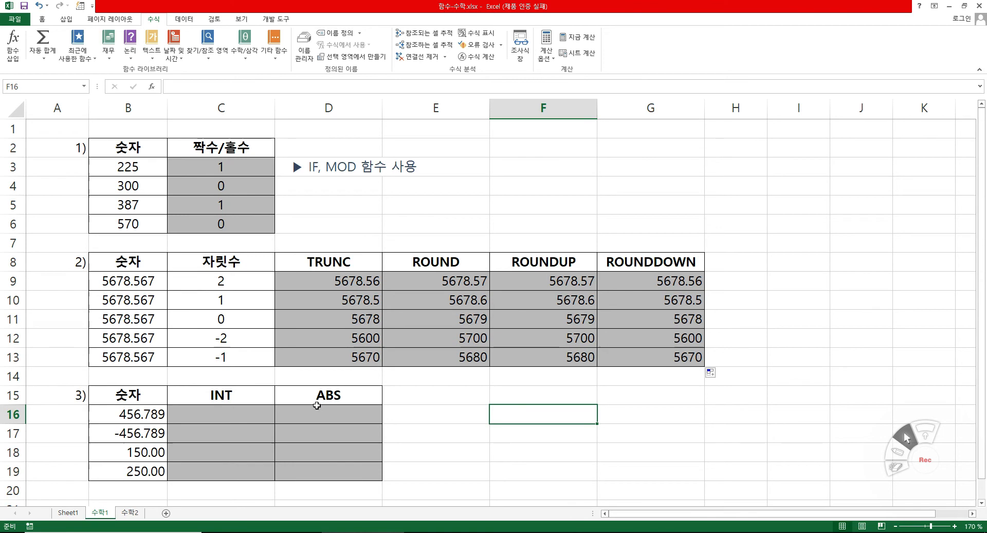
Enter an INT formula in C16 with number B16, fill it down to C19, and compare the numbers and results in B16:C17.
click(240, 416)
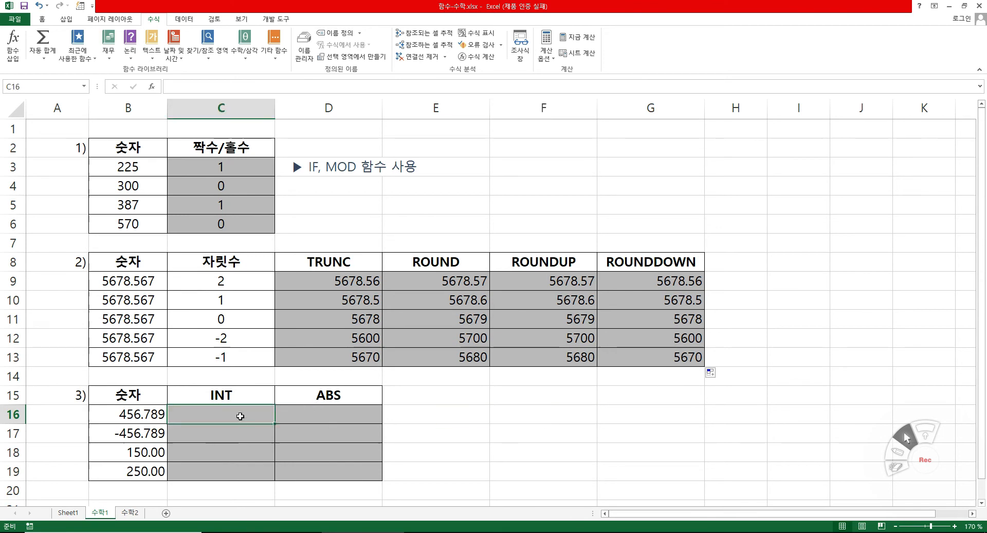
text(=ib₩)
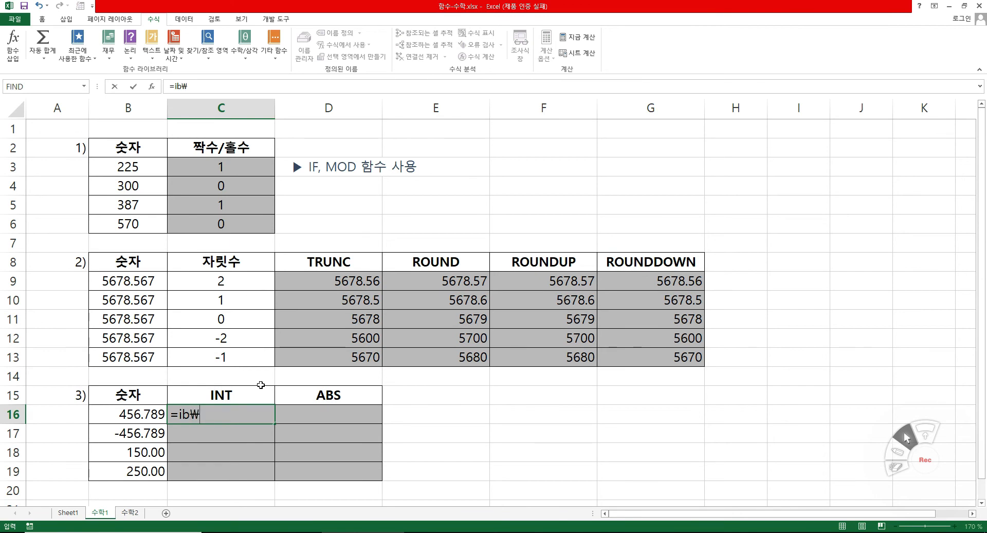
key(BackSpace)
text(n)
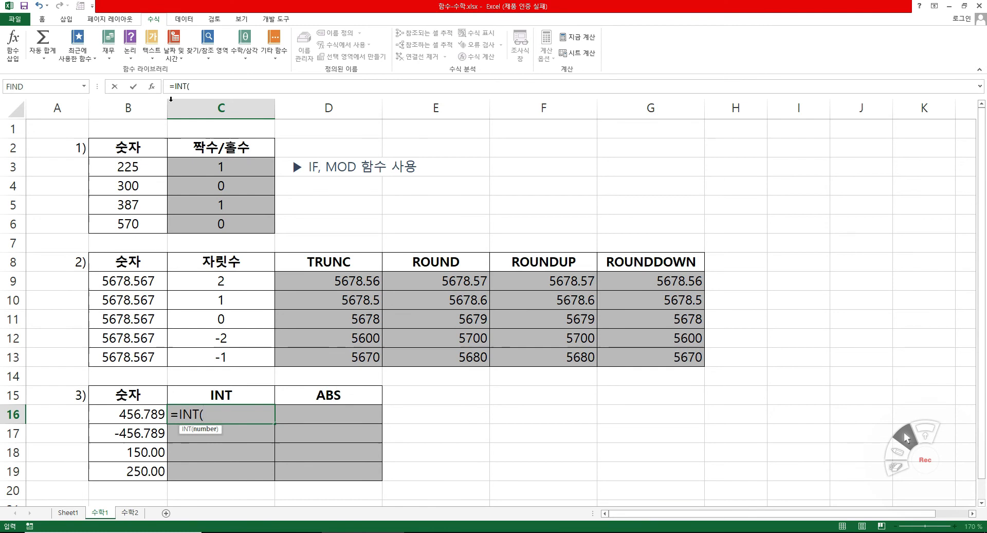
click(157, 87)
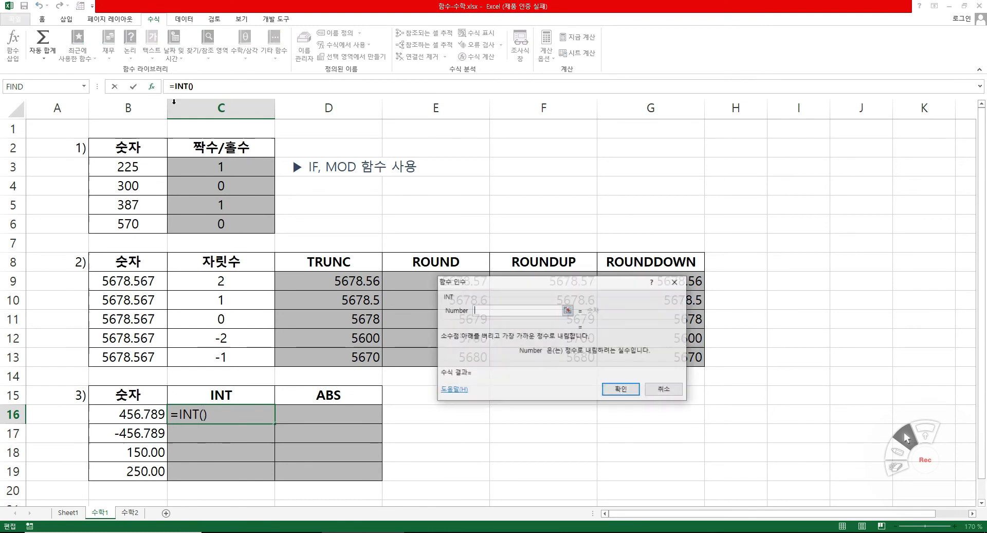
drag(371, 415, 326, 443)
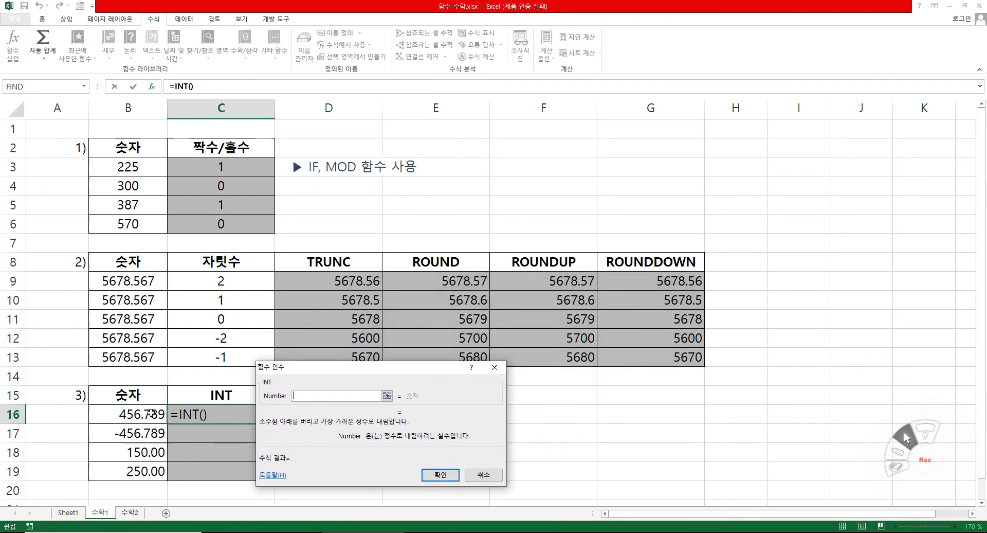
click(151, 412)
click(446, 474)
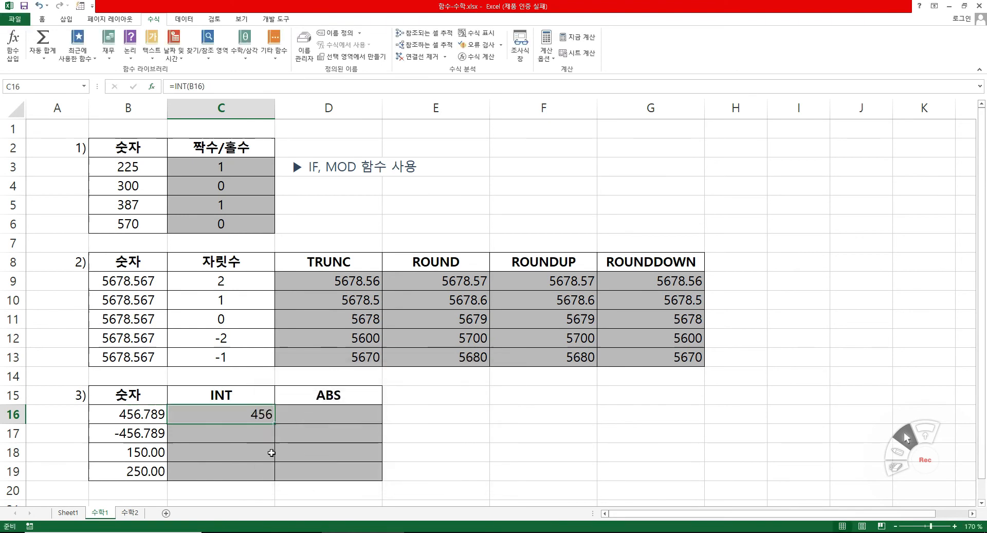
drag(274, 422, 256, 475)
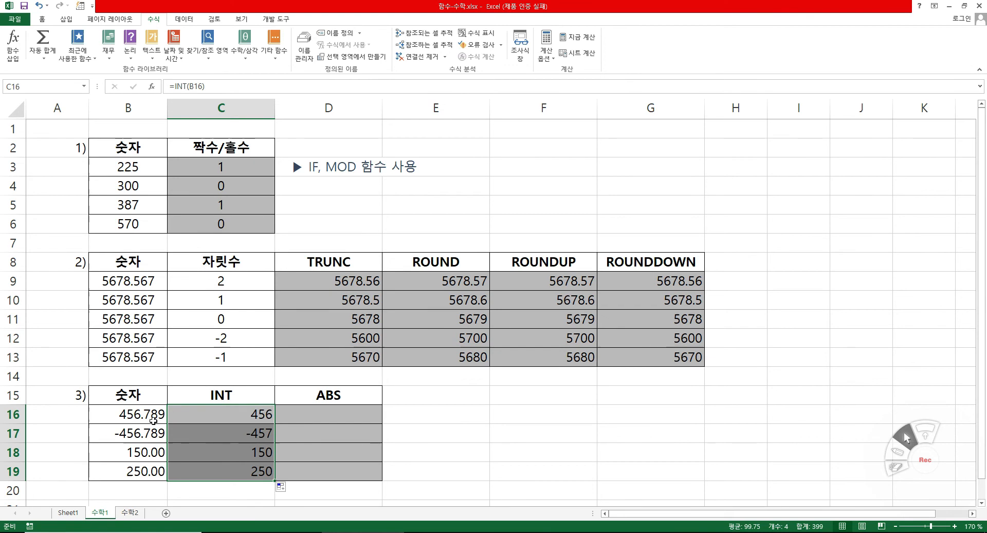
drag(138, 417, 225, 436)
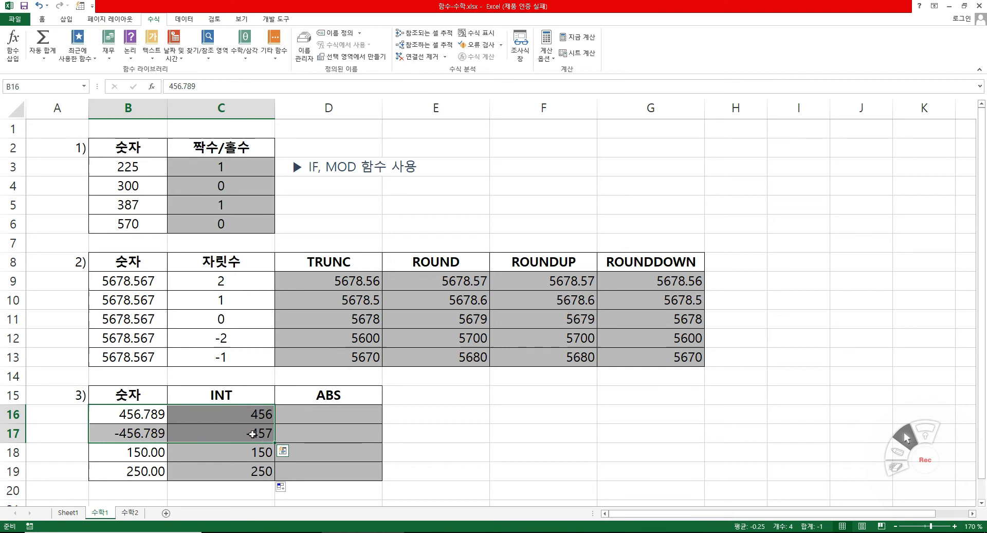
Enter an ABS formula in D16 with number B16 and fill it down to D19.
click(316, 414)
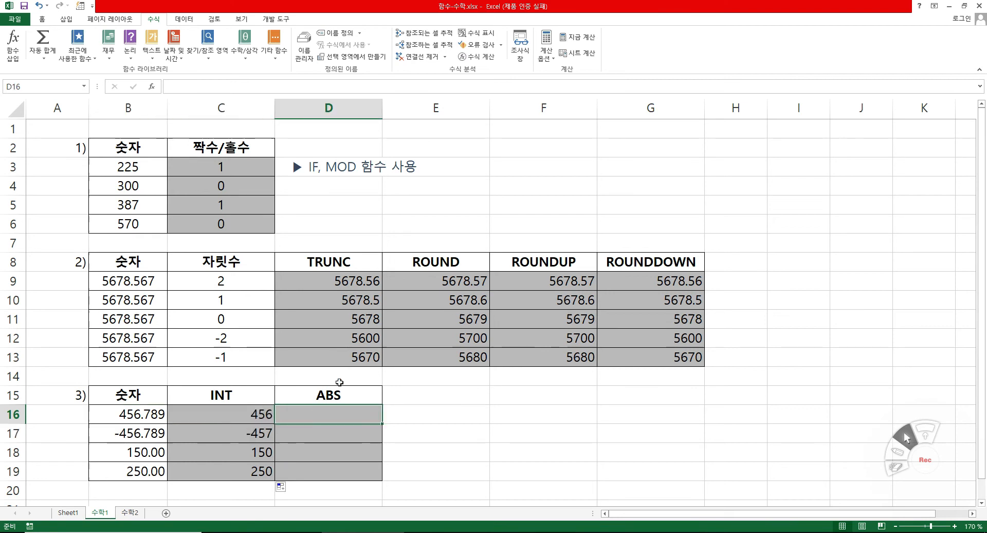
text(=a)
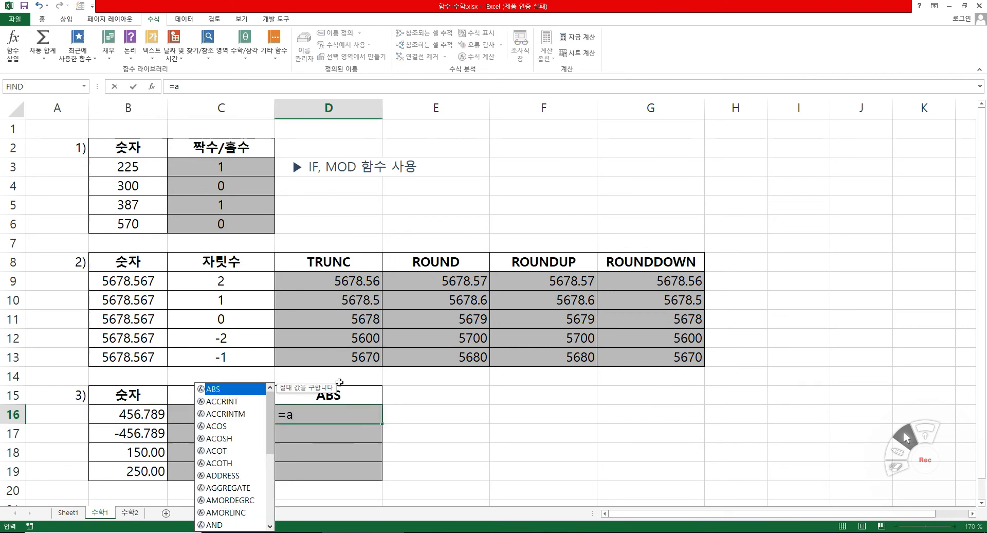
text(b)
key(Tab)
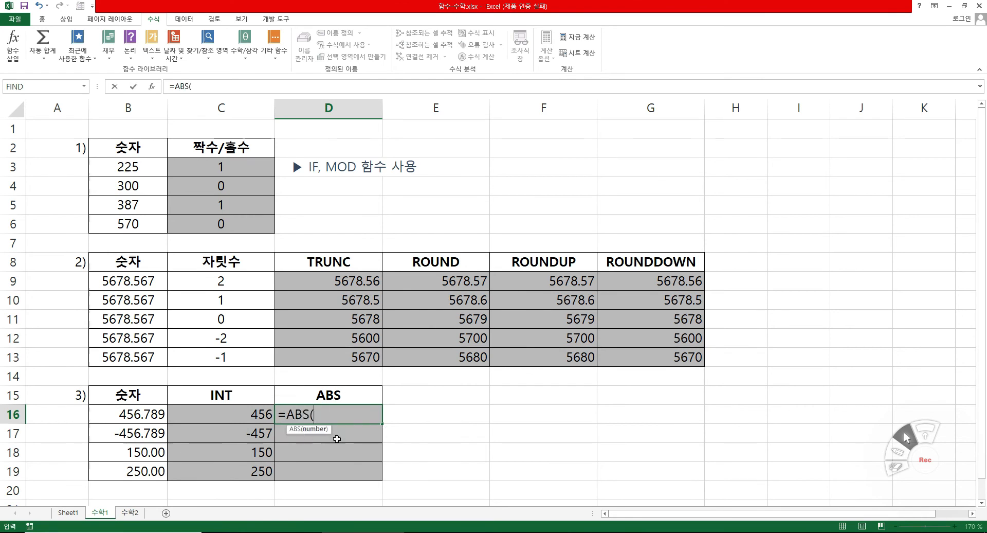
click(156, 88)
click(135, 414)
click(438, 474)
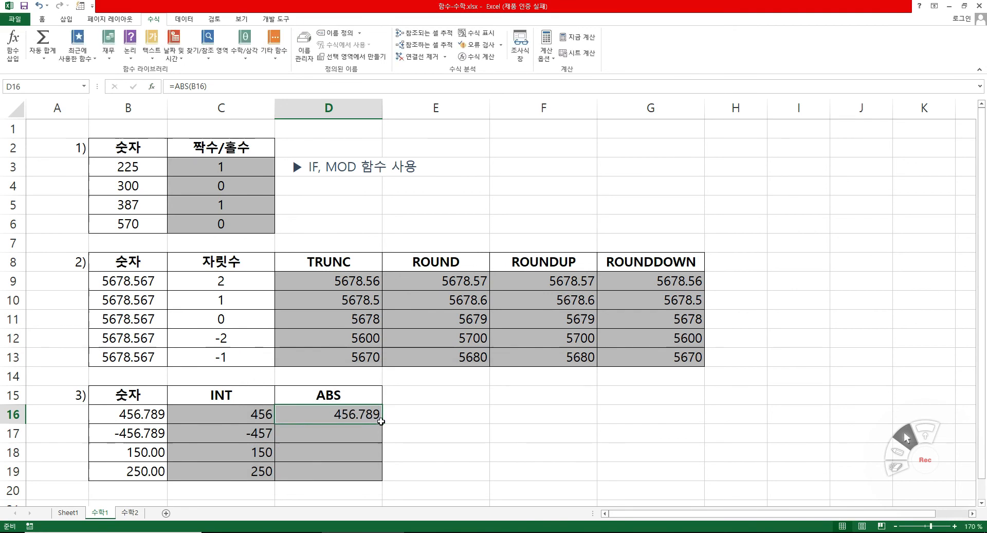
drag(383, 424, 381, 475)
Compare the original number in B17 with its INT and ABS results in row 17.
click(288, 435)
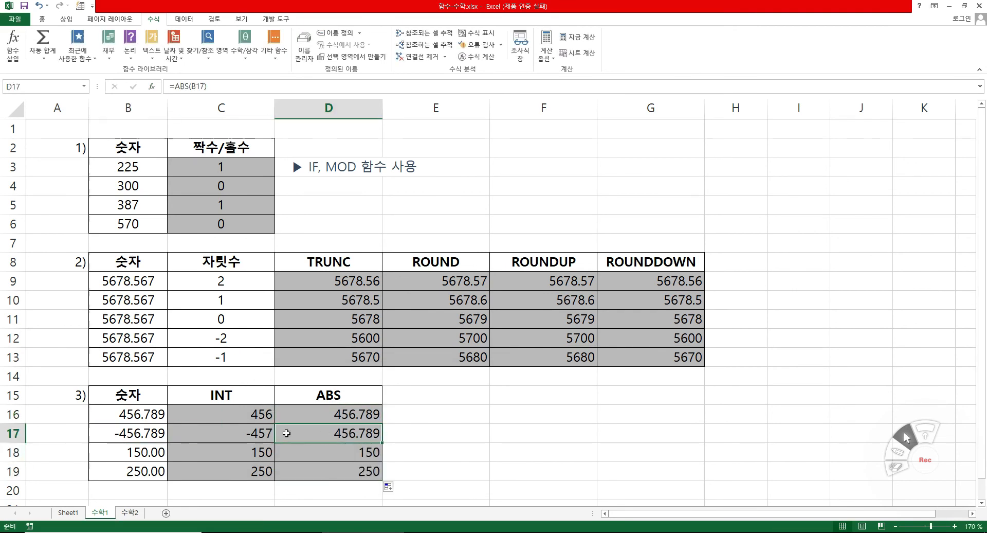
key(shift+Left)
key(shift+Left)
click(340, 436)
click(136, 435)
click(350, 428)
click(447, 430)
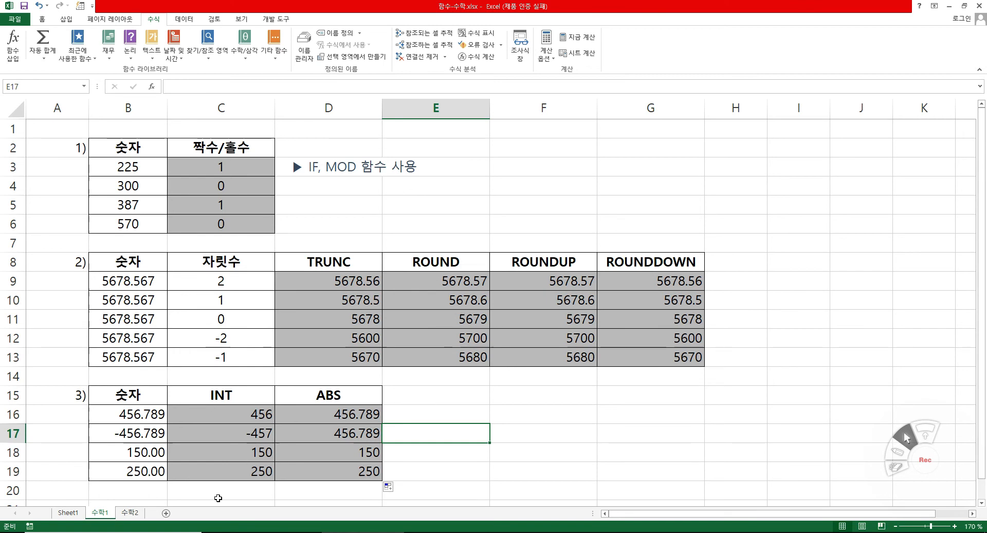
On the 수학2 sheet, enter a SQRT formula in D2 with number B2.
click(129, 513)
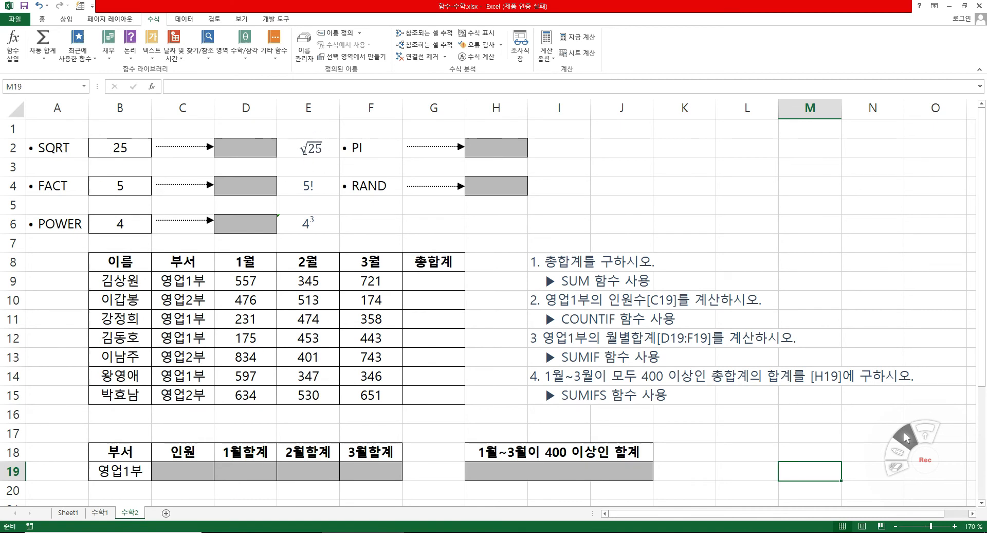
click(251, 149)
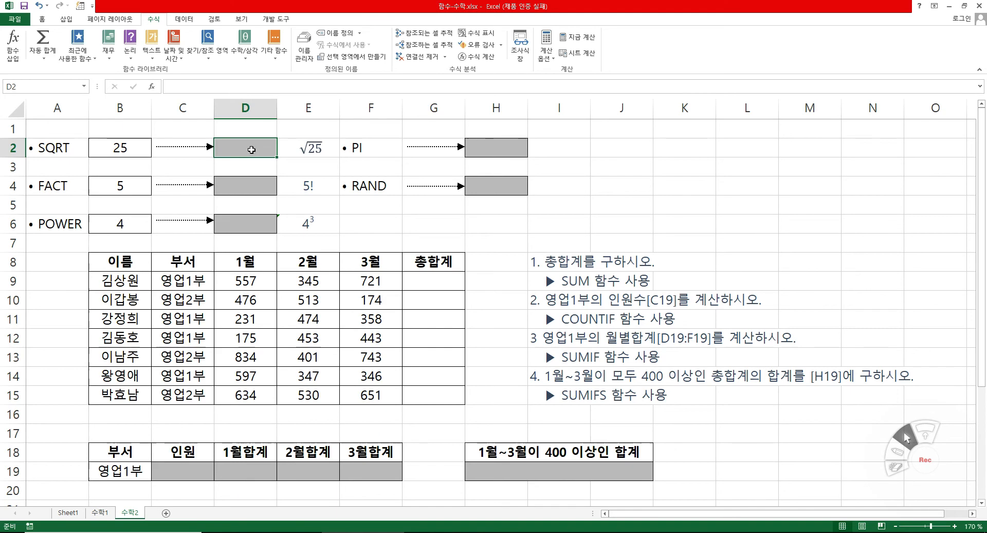
text(=s)
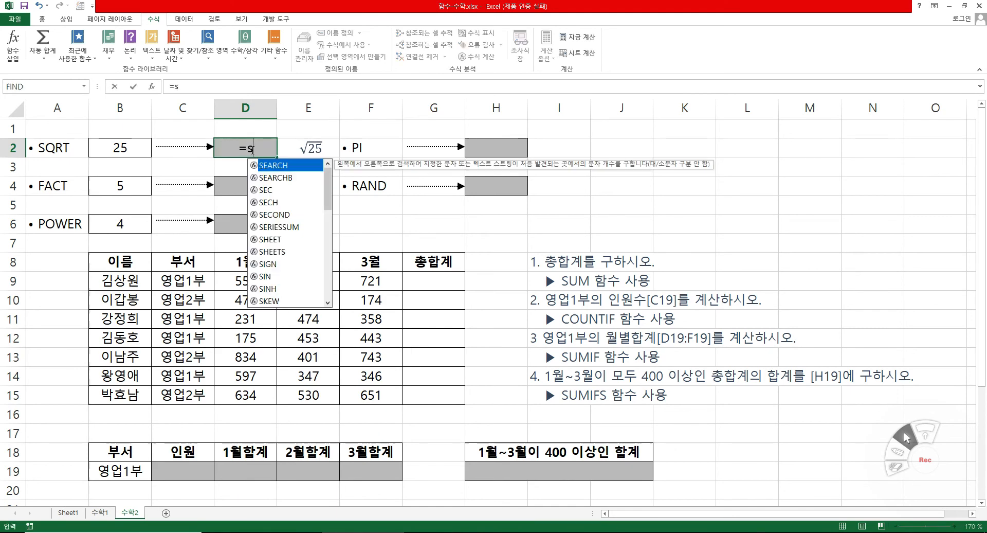
text(q)
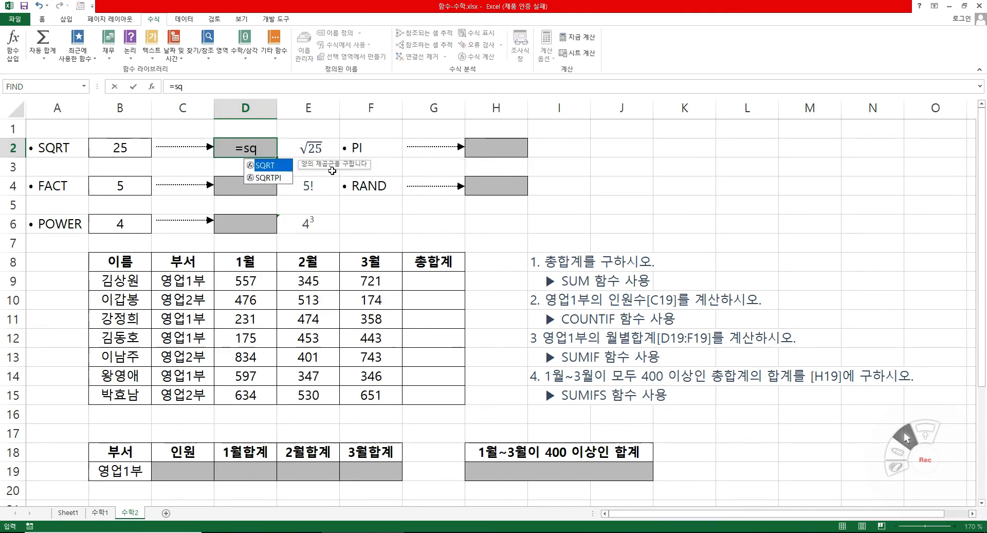
double_click(278, 164)
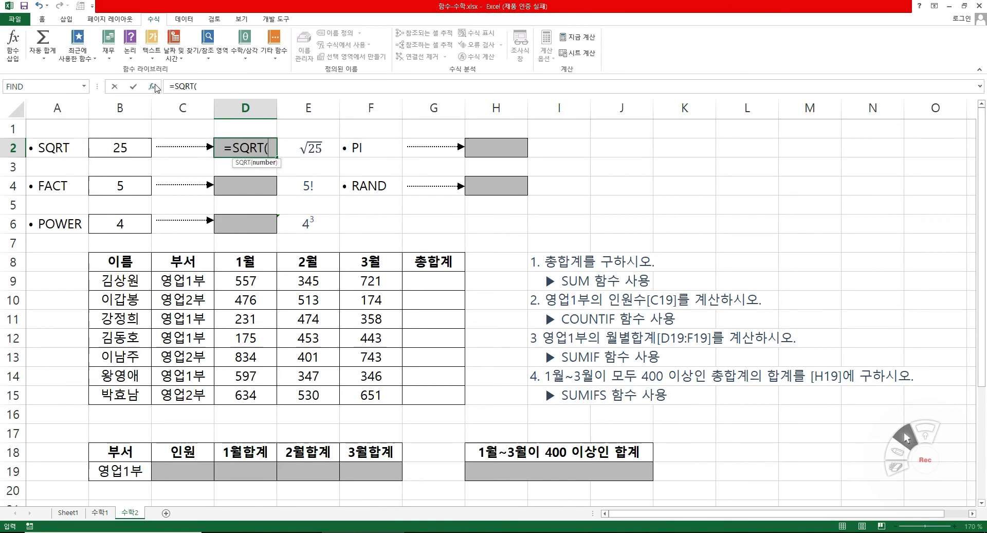
click(152, 87)
drag(268, 370, 185, 183)
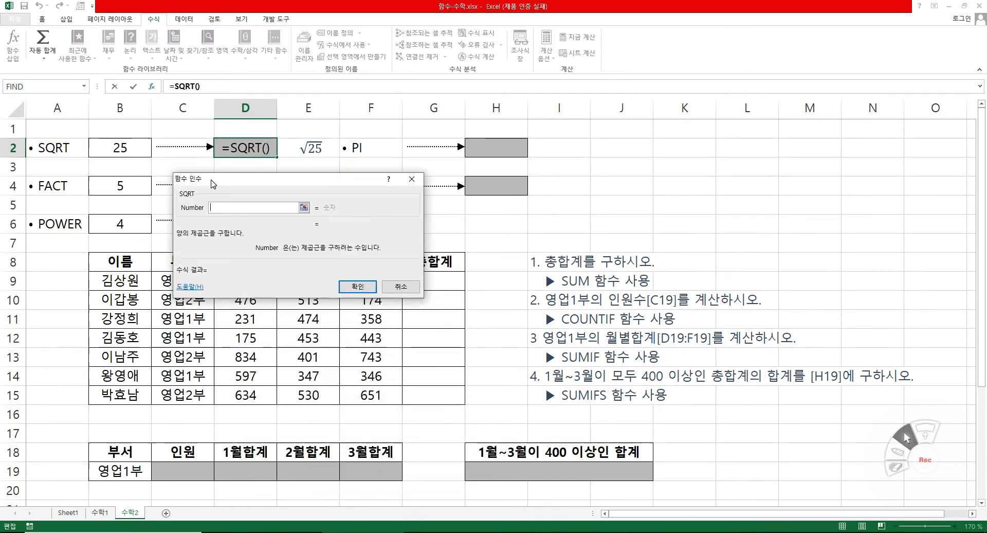
click(101, 151)
click(366, 289)
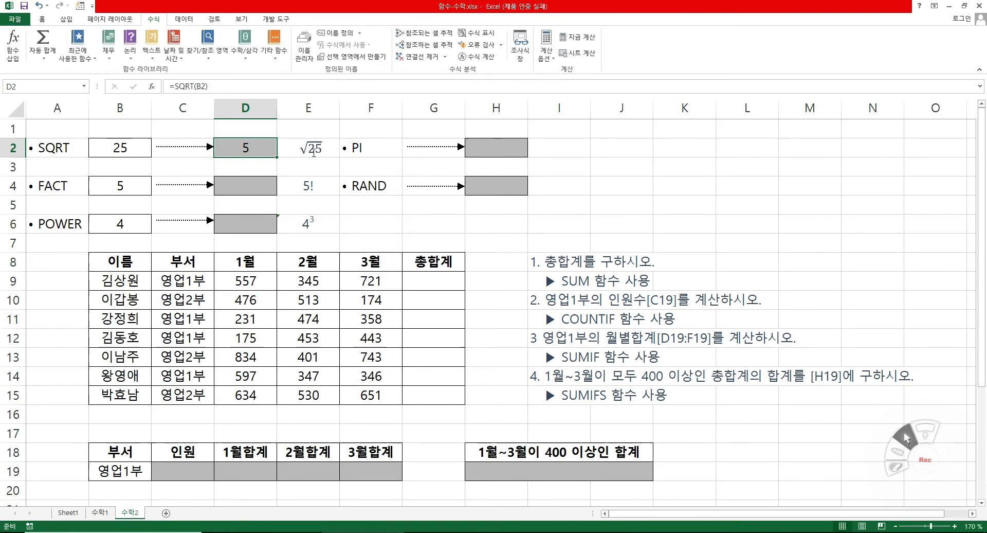
Enter a FACT formula in D4 with number B4 to calculate the factorial.
click(256, 188)
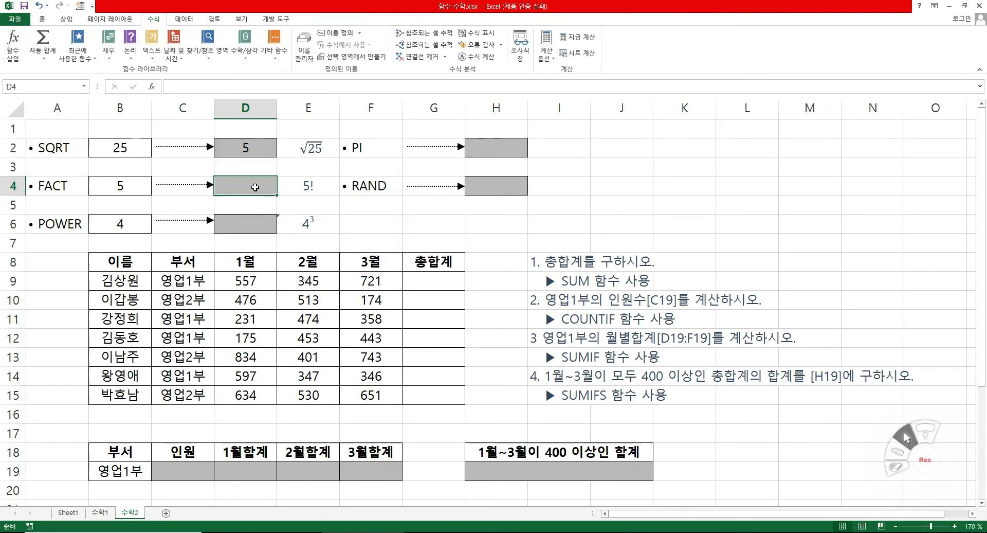
text(=)
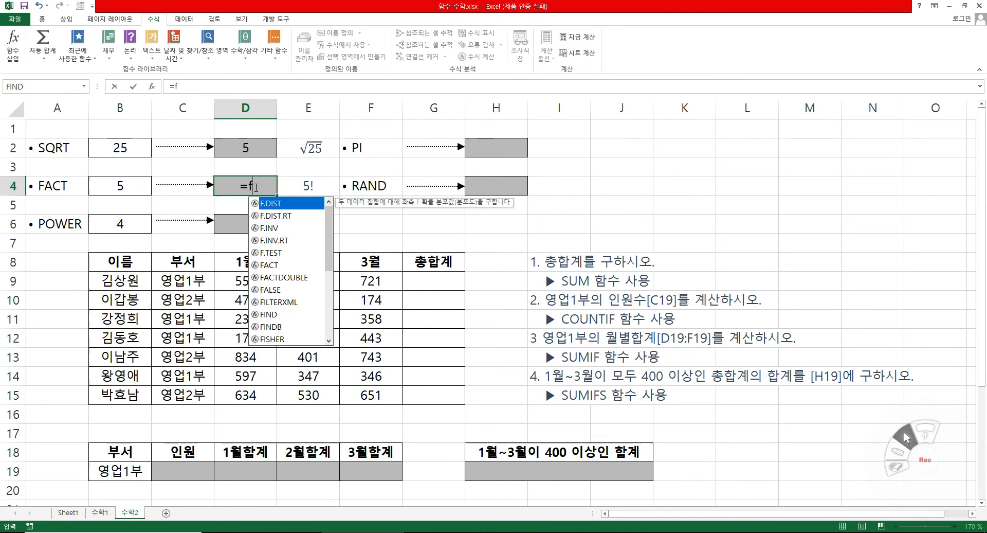
text(f)
double_click(288, 264)
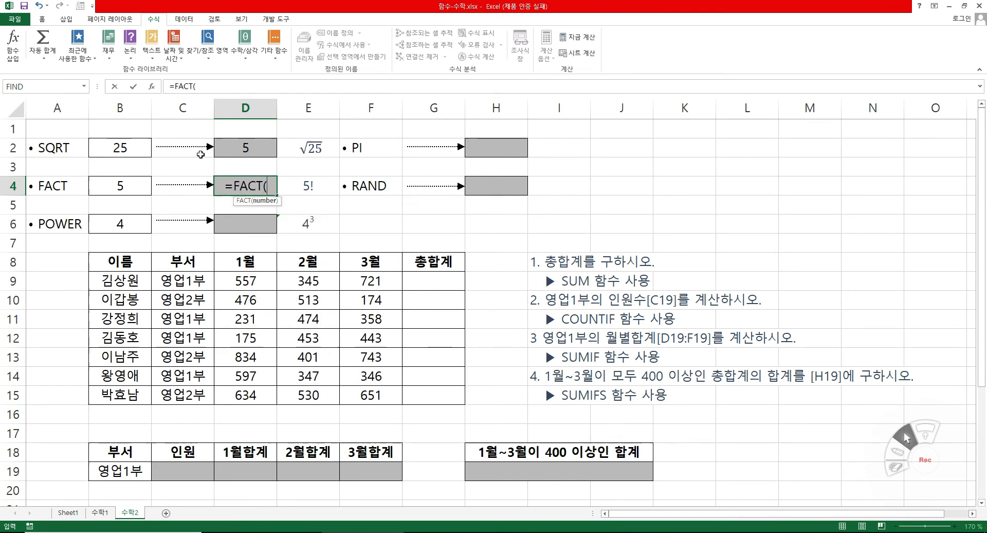
click(151, 88)
click(103, 187)
drag(178, 226, 192, 257)
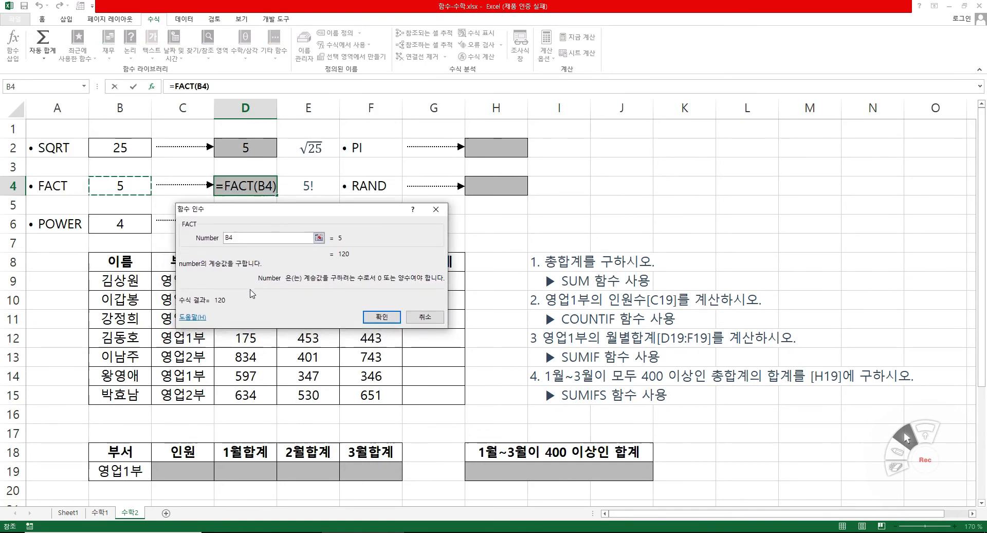
click(381, 316)
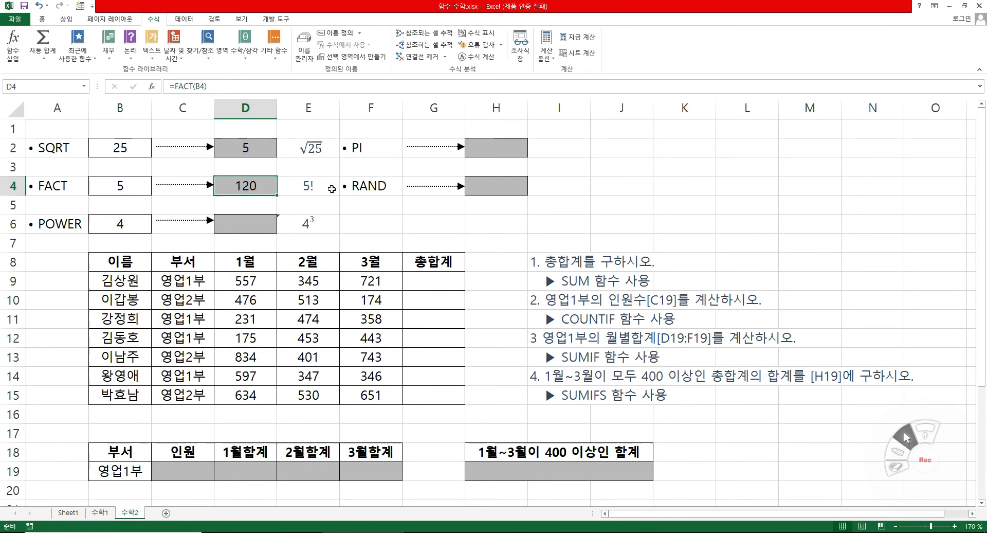
Enter a POWER formula in D6 with number B6 and power 3.
click(253, 220)
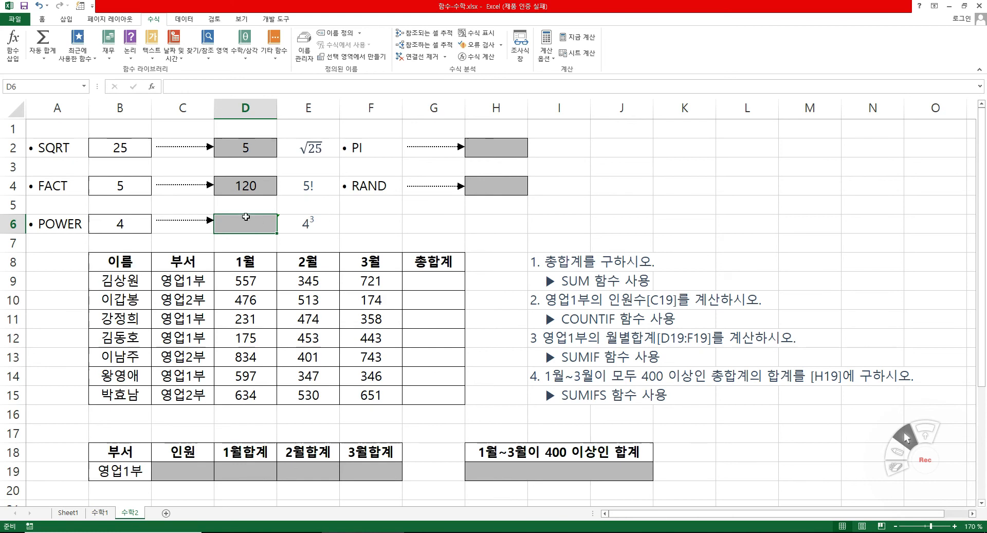
text(=o)
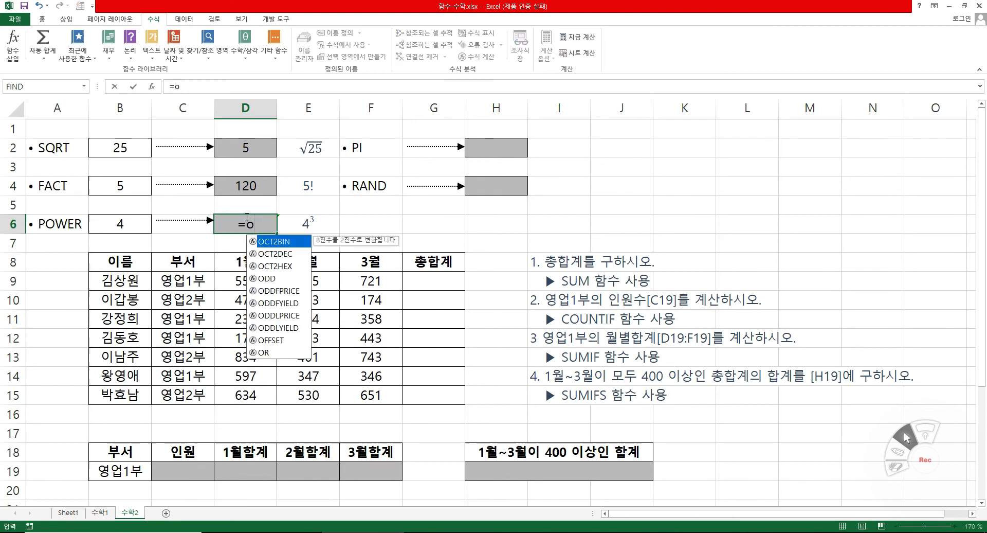
key(BackSpace)
text(po)
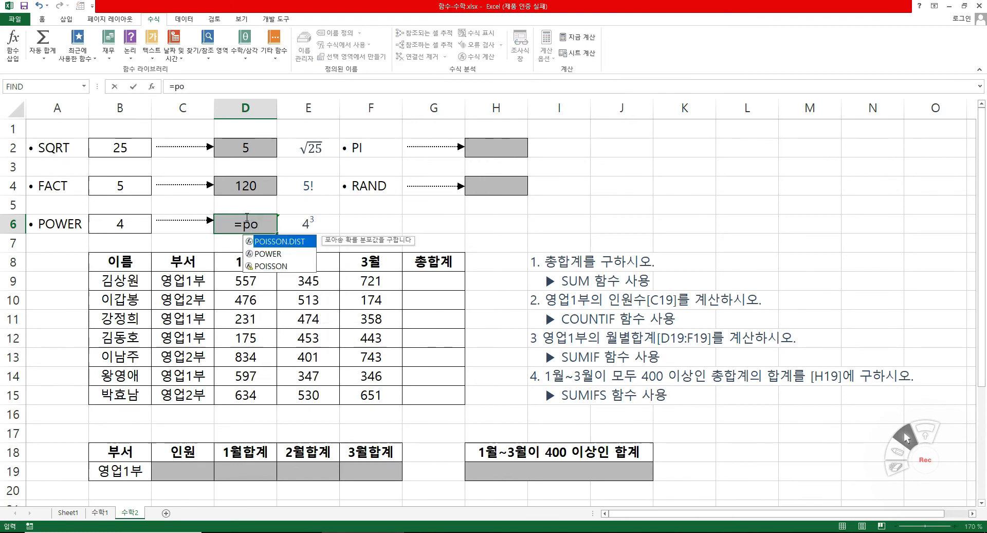
double_click(271, 254)
click(154, 86)
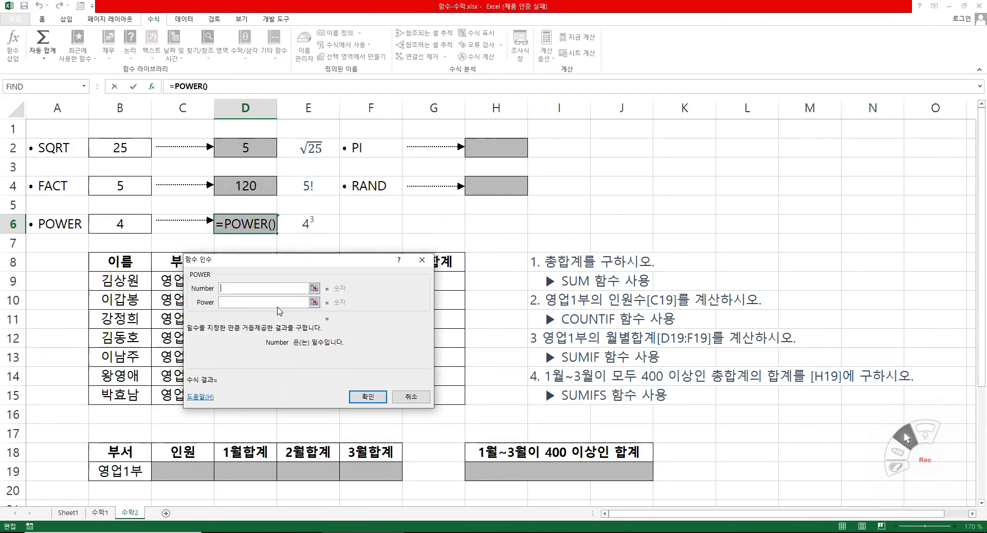
click(111, 224)
click(236, 302)
text(3)
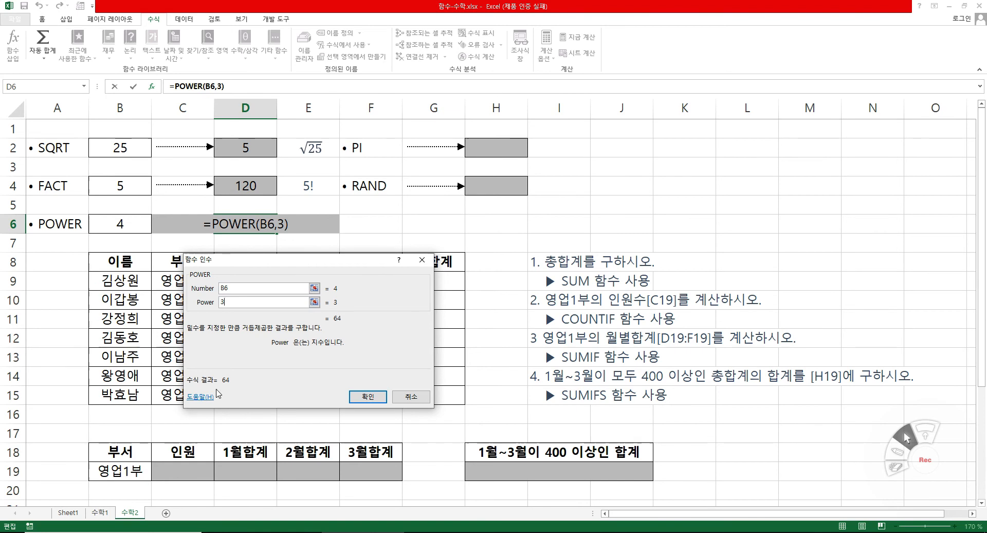
click(367, 396)
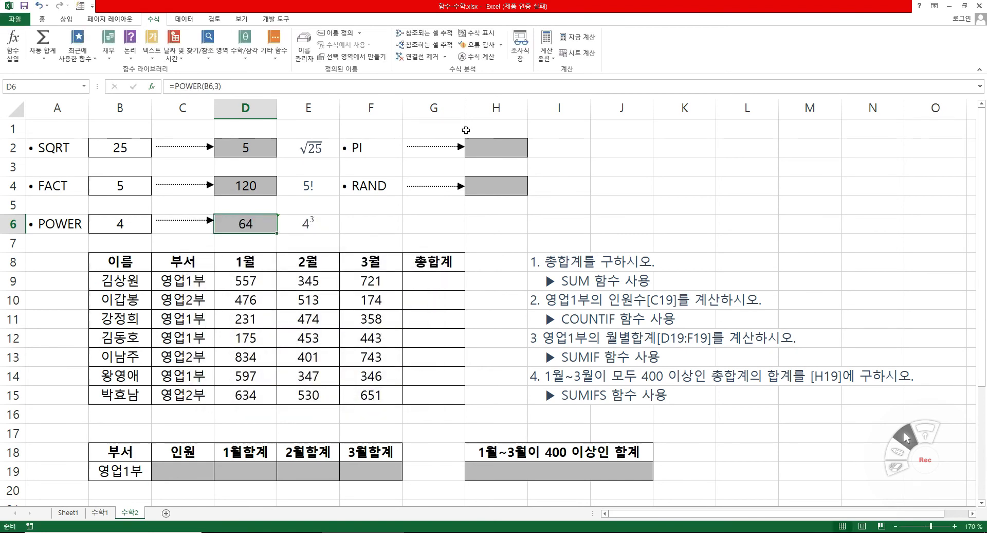
Enter the PI function without arguments in H2.
click(504, 152)
text(=pi)
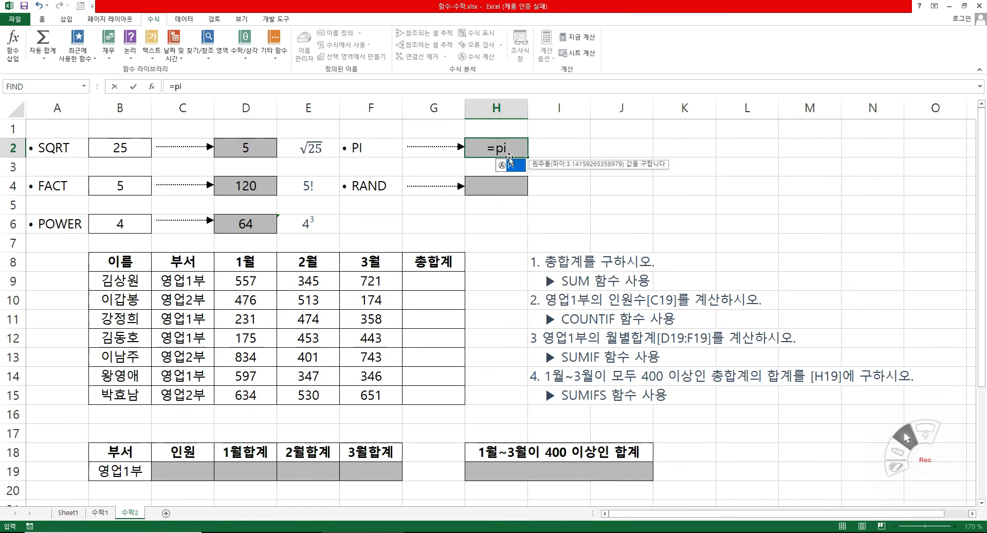
double_click(511, 165)
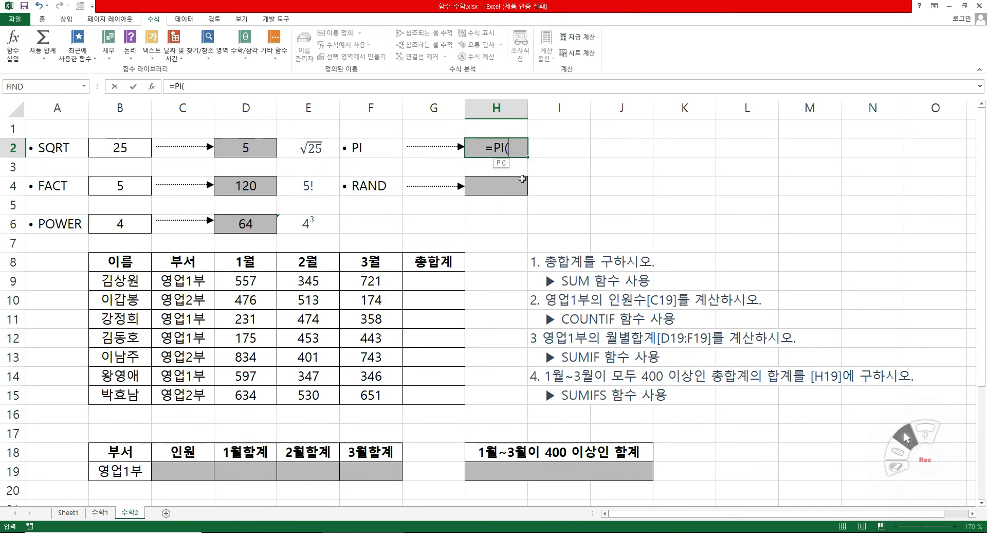
text())
click(152, 86)
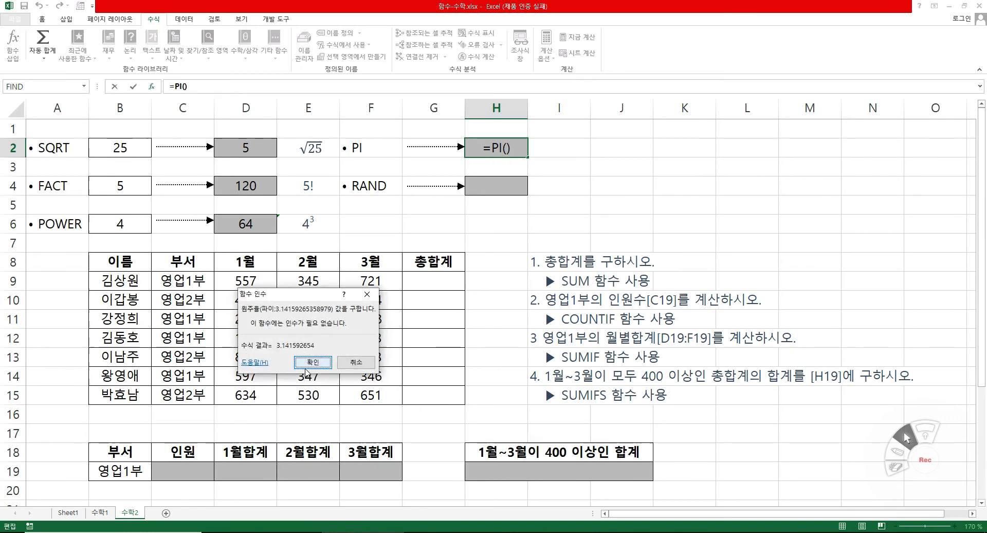
click(312, 363)
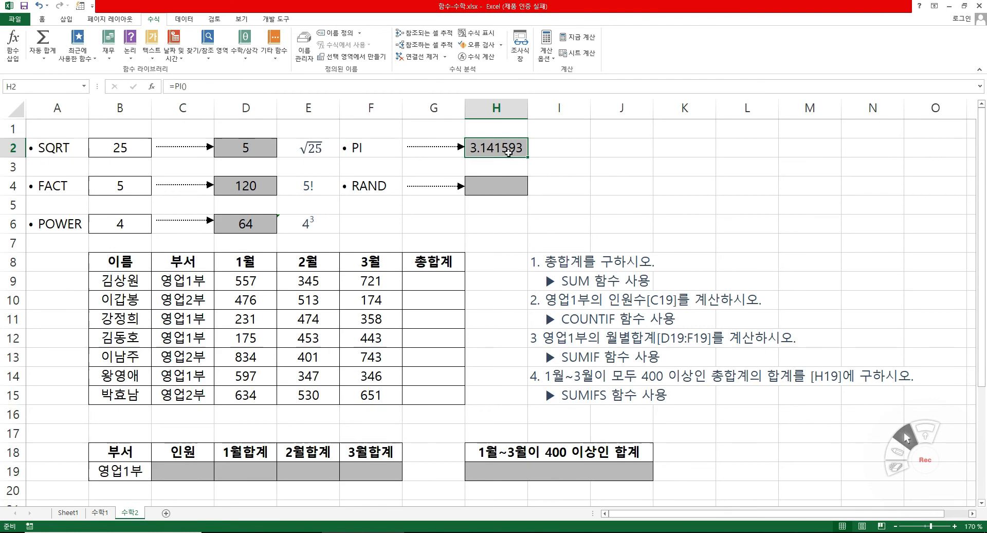
Enter the RAND function without arguments in H4.
click(499, 184)
text(=ra)
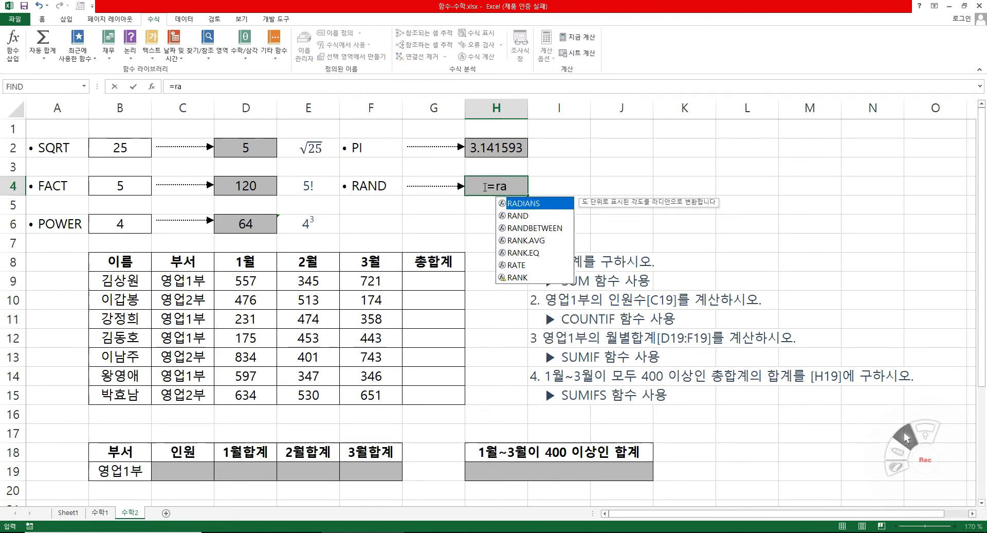
double_click(525, 215)
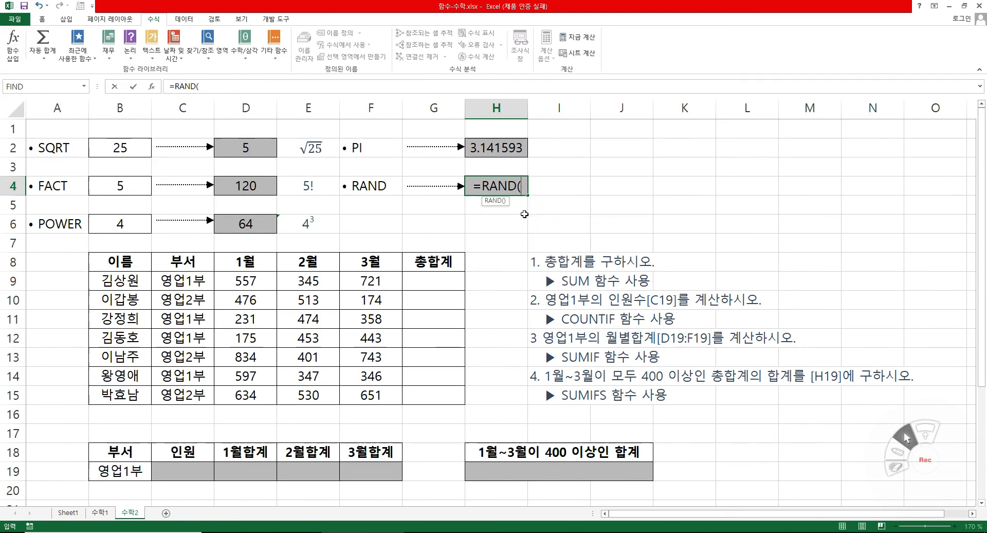
click(153, 87)
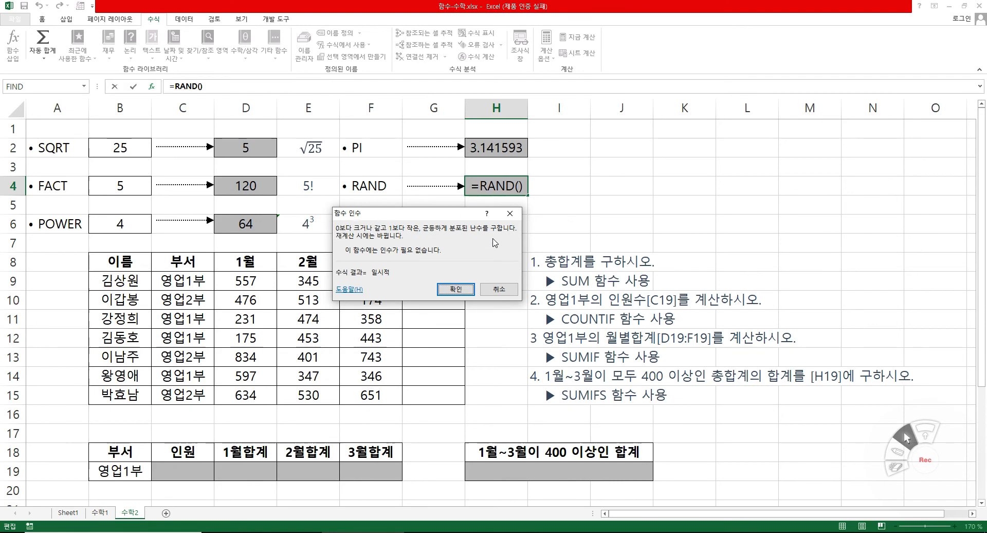
click(456, 289)
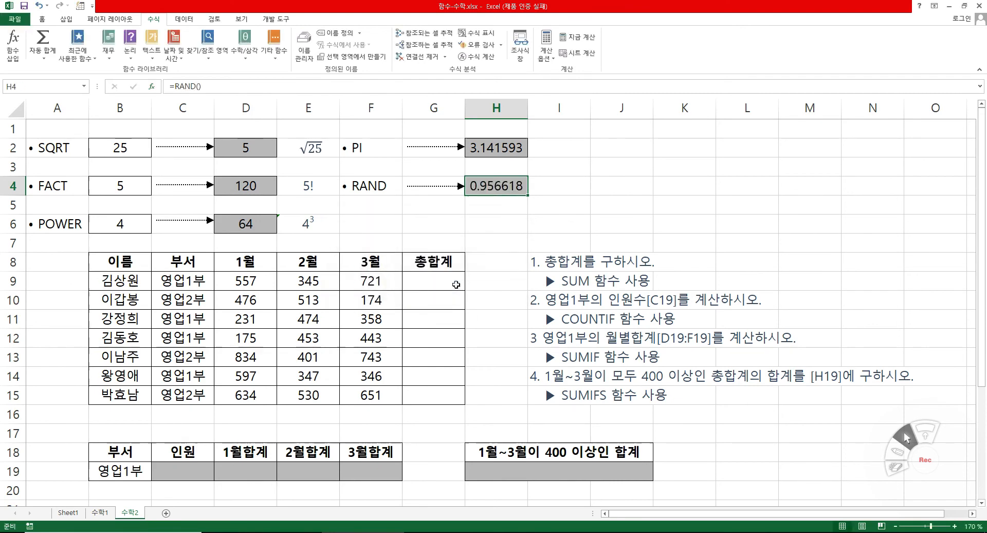
Re-enter the RAND formula in H4 twice unchanged to generate new random numbers.
double_click(508, 186)
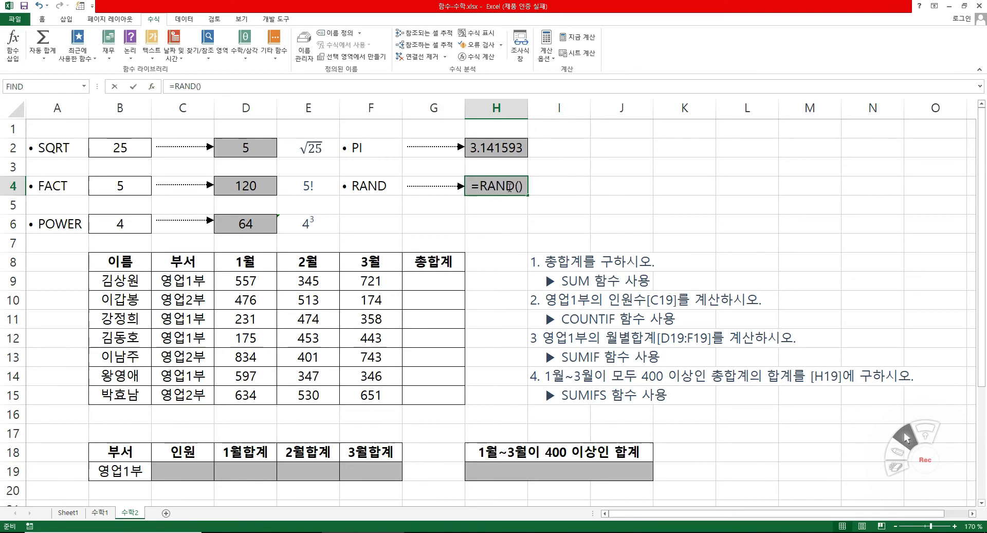
key(Return)
double_click(508, 185)
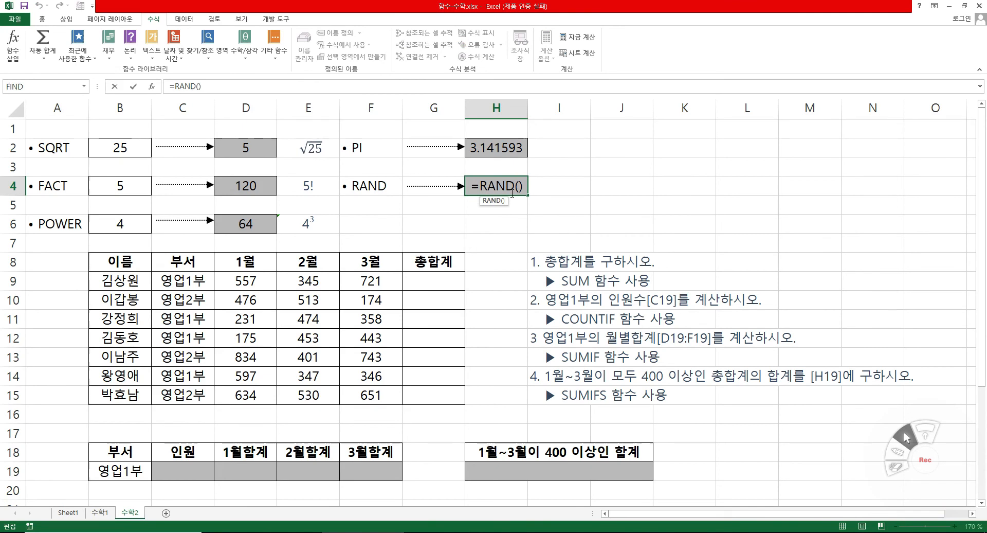
key(Return)
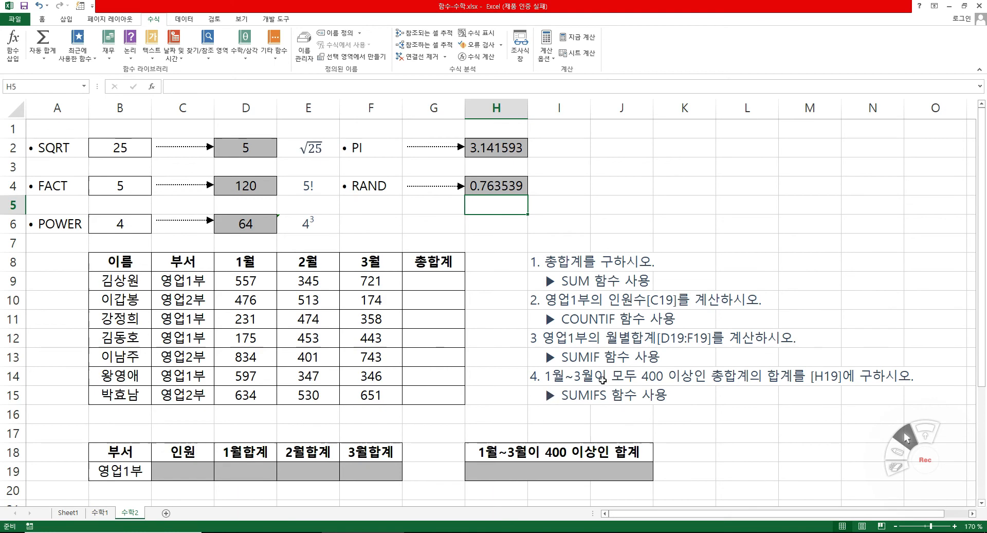
Start a SUM formula in G9 of the 총합계 column and open its function arguments.
click(575, 319)
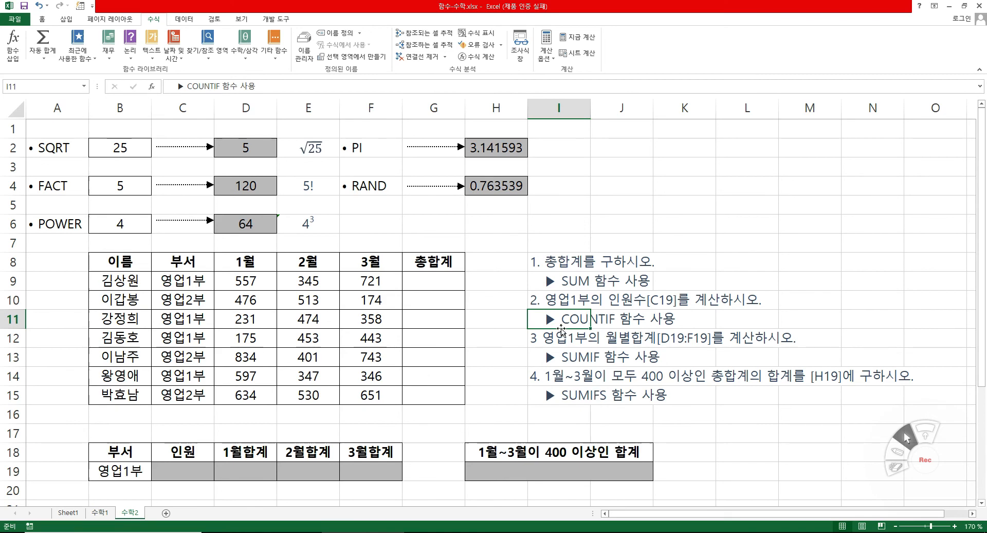
click(454, 288)
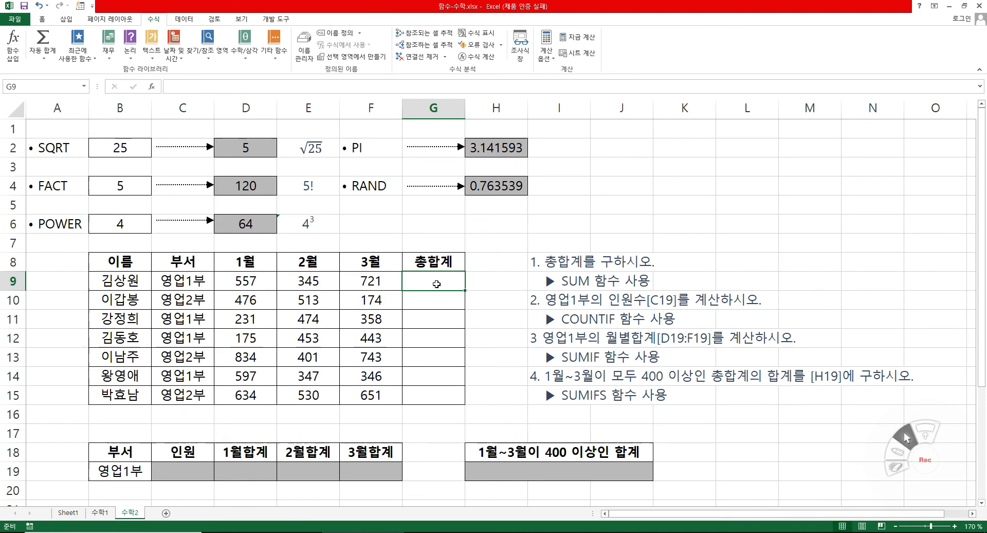
text(=)
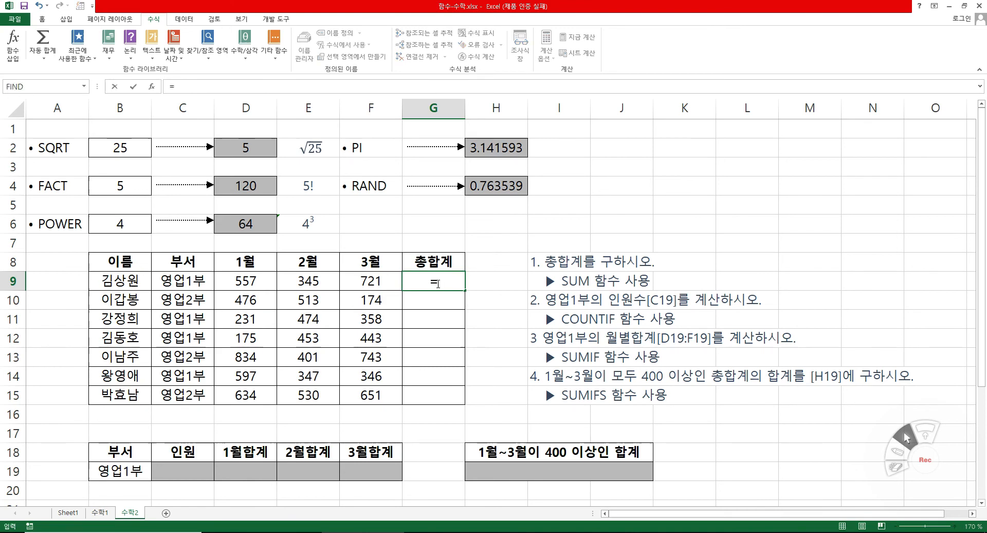
text(su)
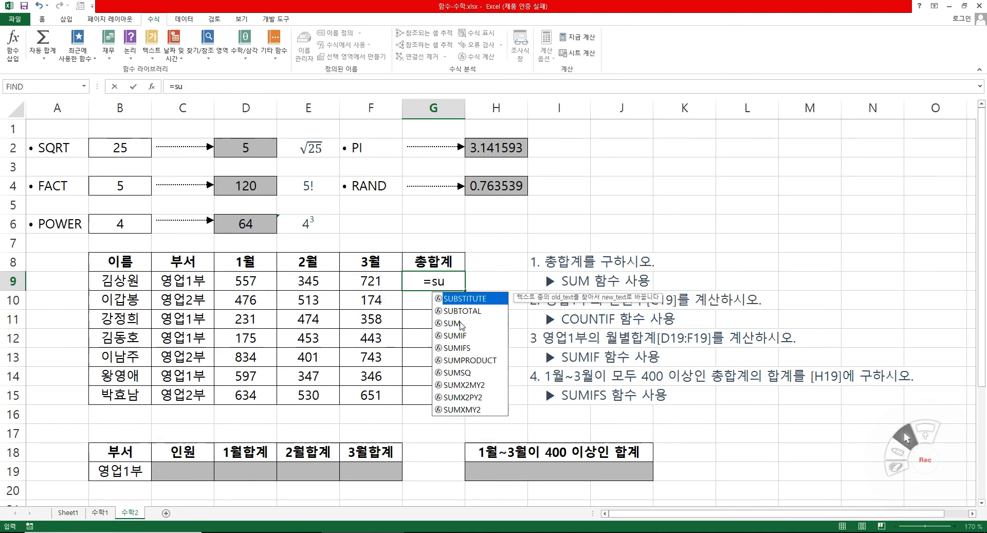
double_click(455, 323)
click(152, 87)
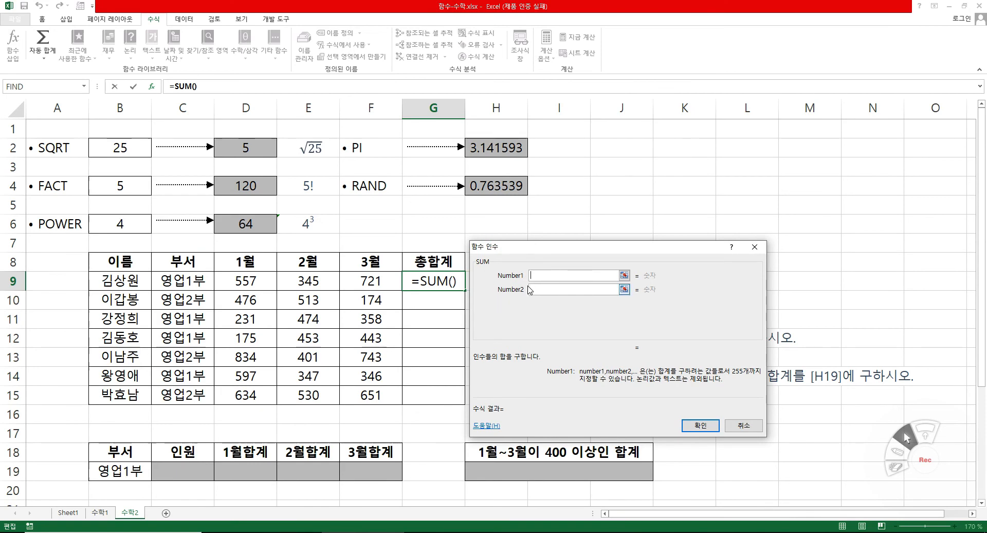
Examine how many number arguments the SUM function accepts, through the Number255 field.
click(537, 289)
click(540, 303)
click(540, 317)
click(540, 331)
drag(754, 284, 753, 329)
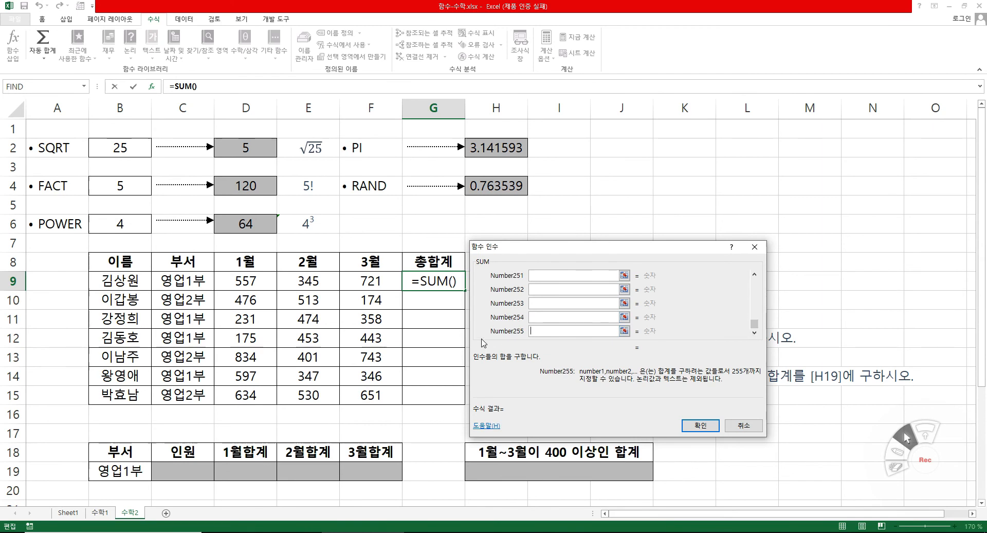
drag(754, 324, 754, 282)
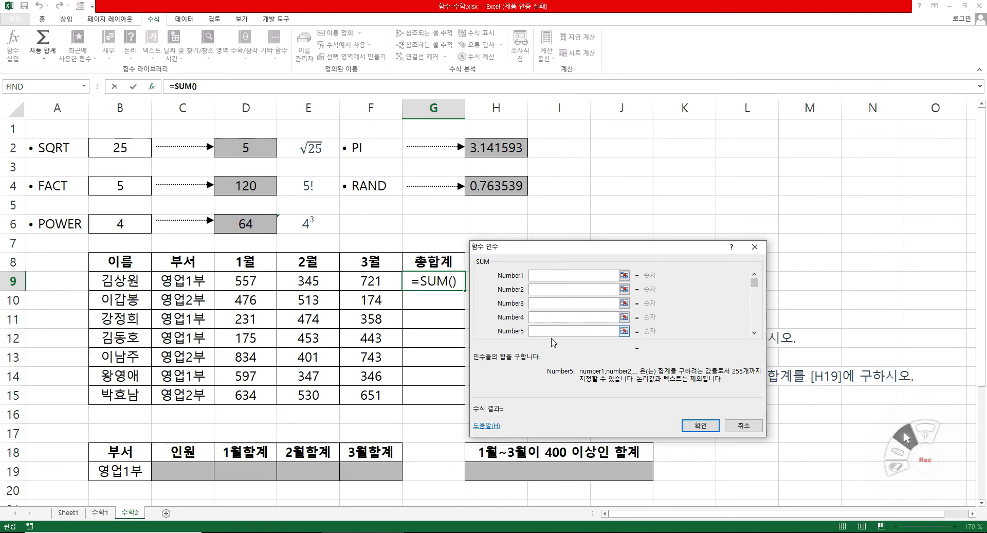
click(541, 275)
click(544, 290)
drag(520, 253, 533, 260)
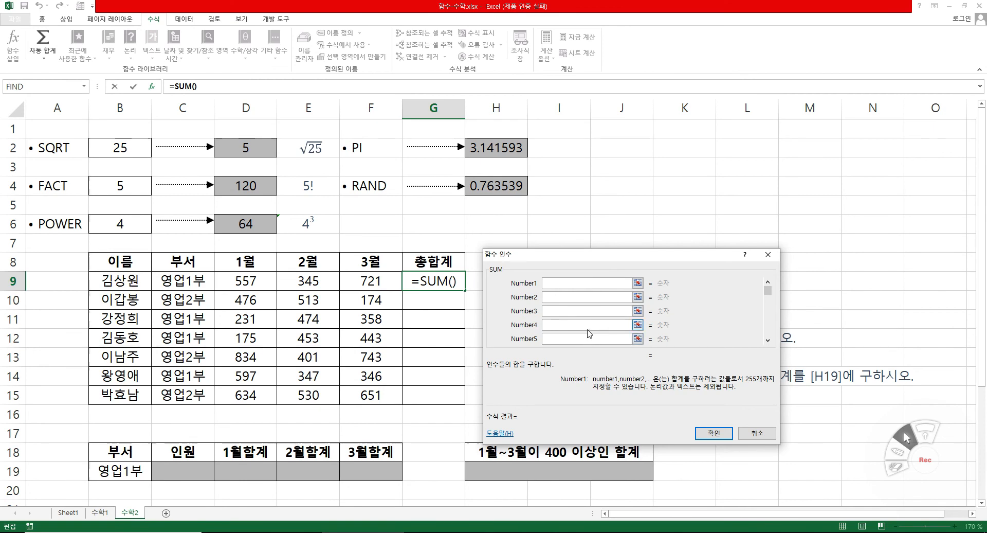
drag(577, 259, 562, 283)
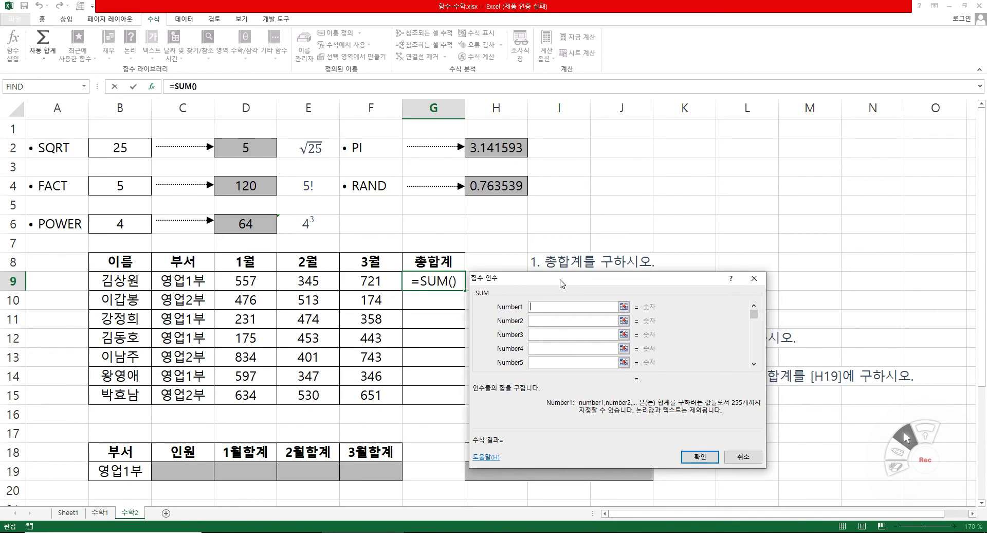
Try D9:F9 and D11:F11 as the first two SUM arguments for G9, and discard the formula.
drag(220, 281, 360, 281)
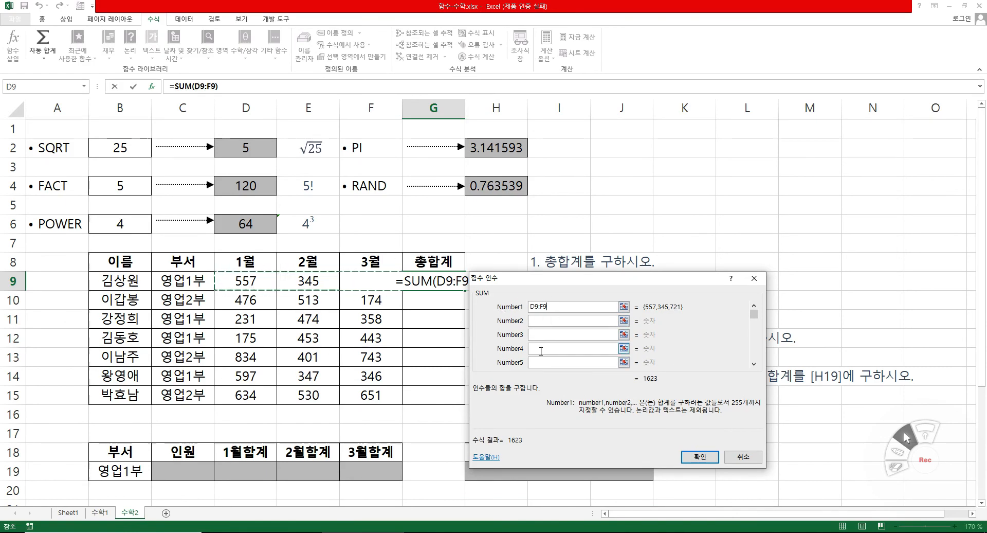
click(545, 324)
drag(246, 329, 380, 322)
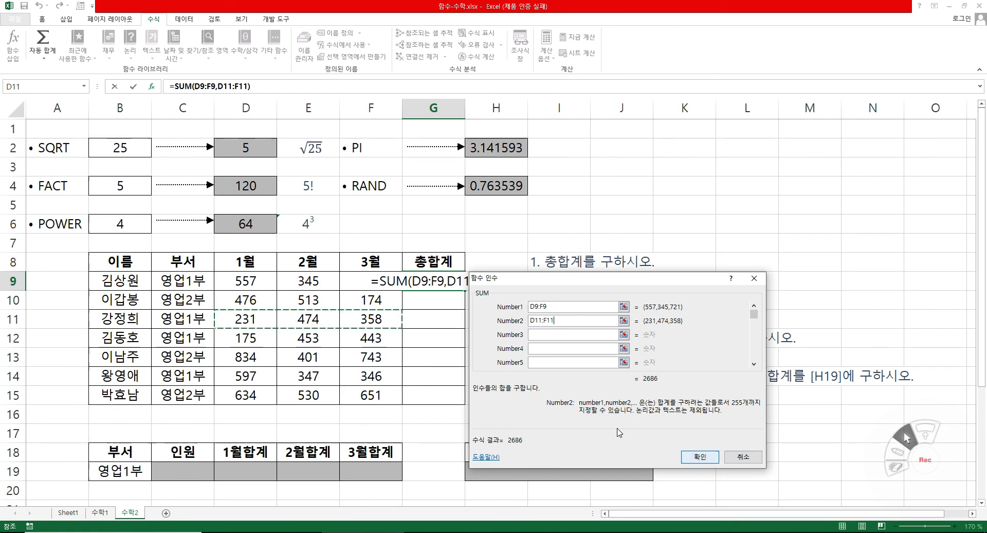
click(741, 466)
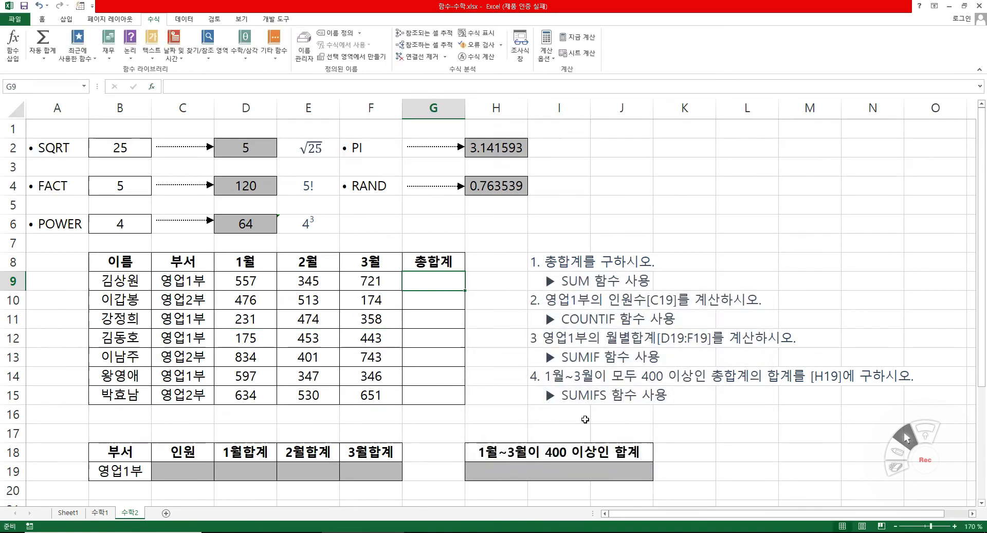
Start a SUM formula directly in cell G9.
text(=su)
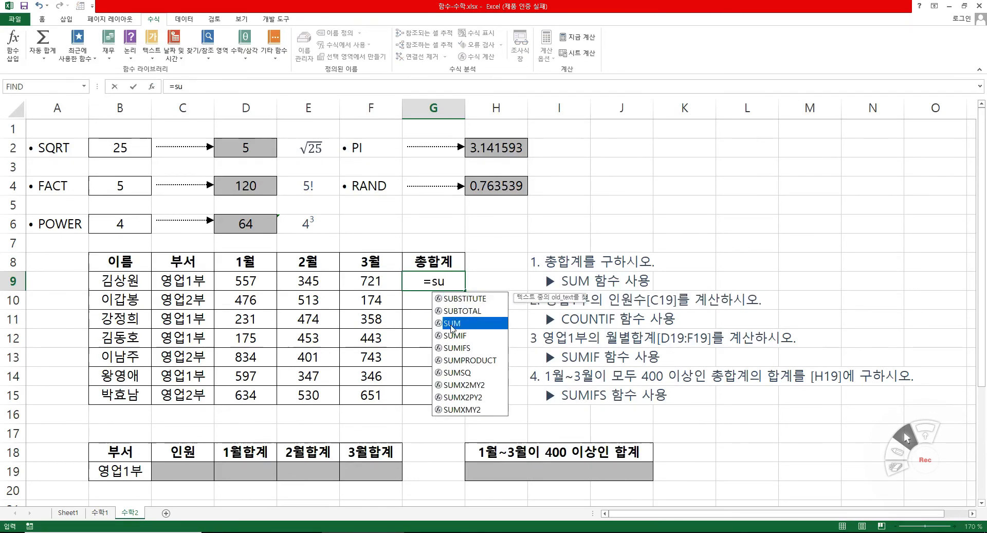
double_click(455, 323)
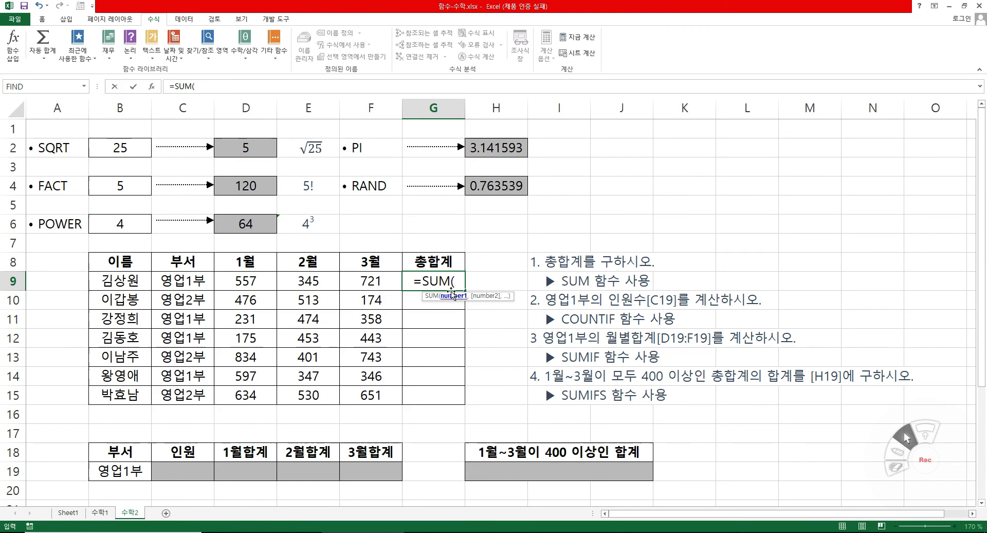
Try D9:F9 and D12:E12 as comma-separated SUM arguments in G9, and remove both ranges from the formula.
drag(238, 281, 366, 291)
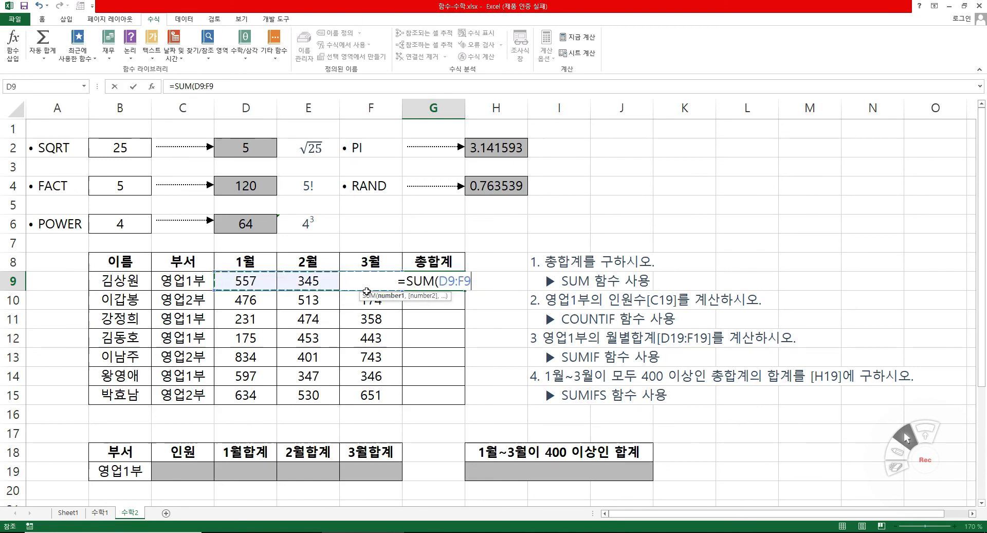
text(,)
drag(246, 338, 314, 338)
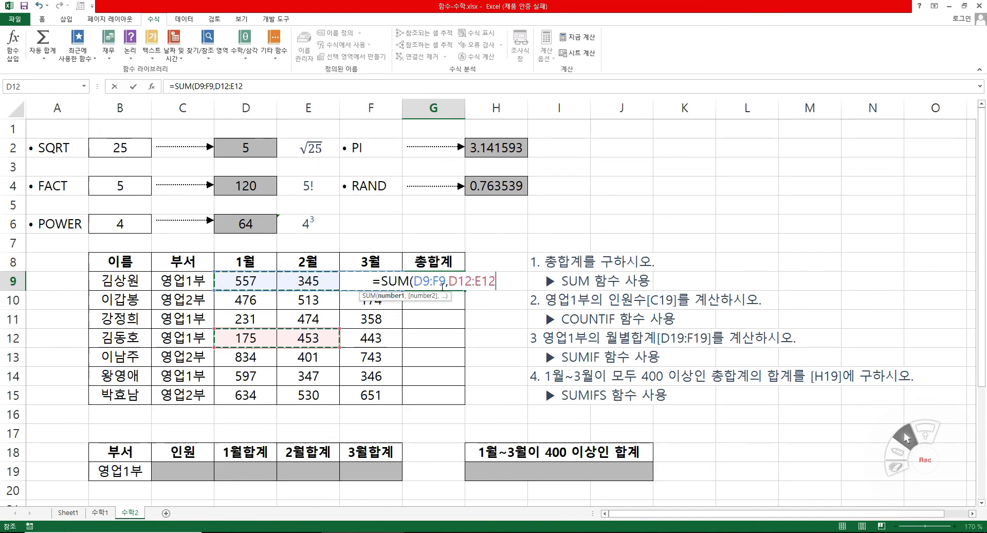
key(BackSpace)
key(BackSpace)
key(BackSpace)
key(BackSpace)
key(BackSpace)
key(BackSpace)
key(BackSpace)
key(BackSpace)
key(BackSpace)
key(BackSpace)
key(BackSpace)
key(BackSpace)
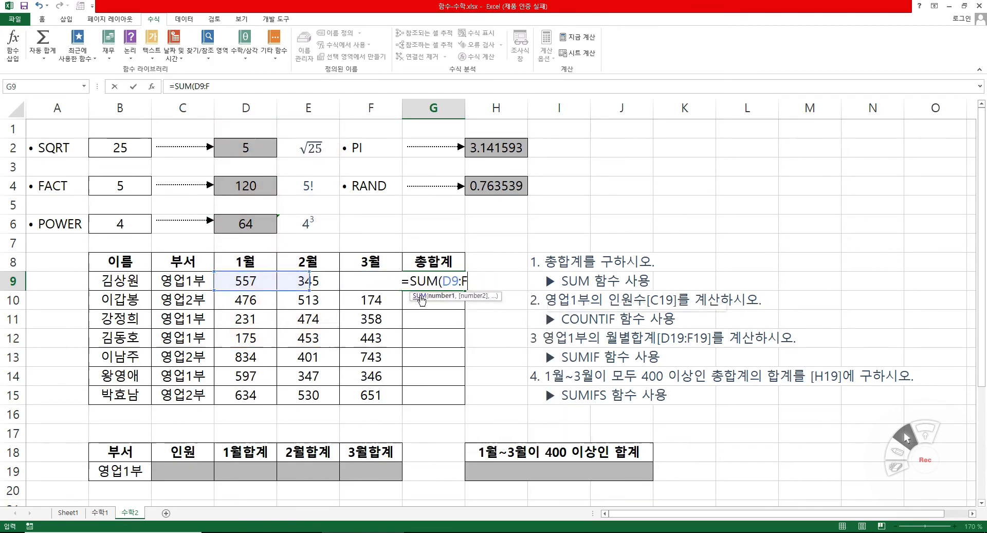
key(BackSpace)
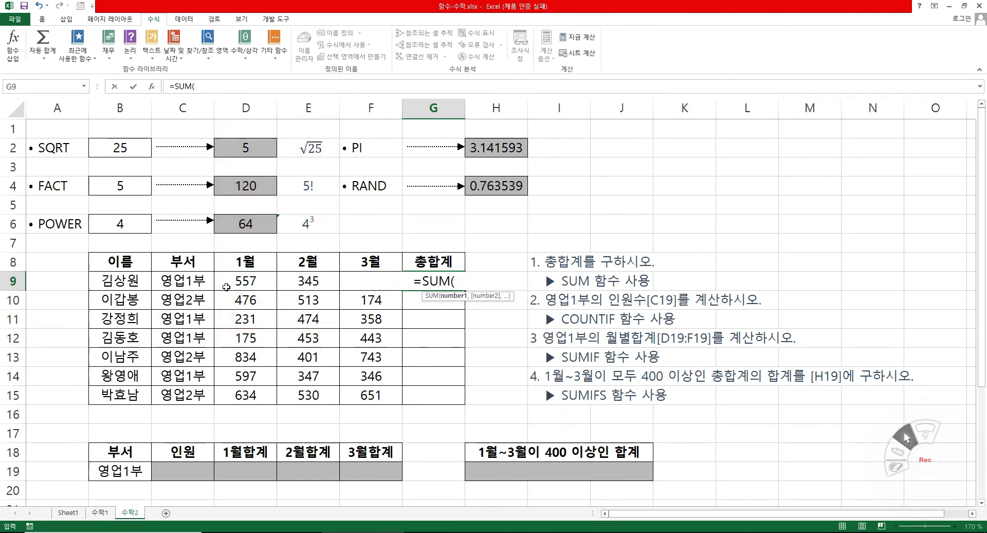
Complete the G9 formula as =SUM(D9:F9) and fill it down the 총합계 column through G15.
drag(248, 280, 360, 278)
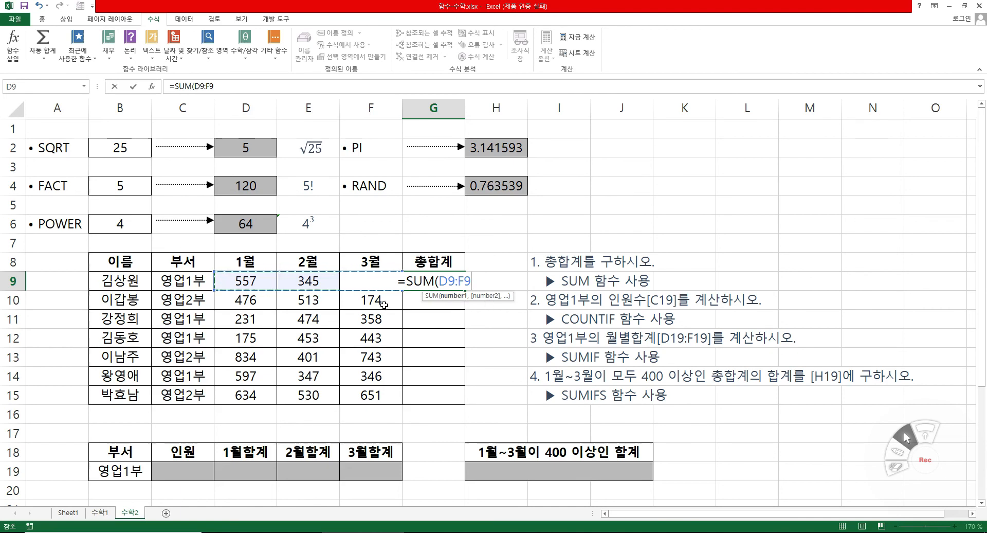
text())
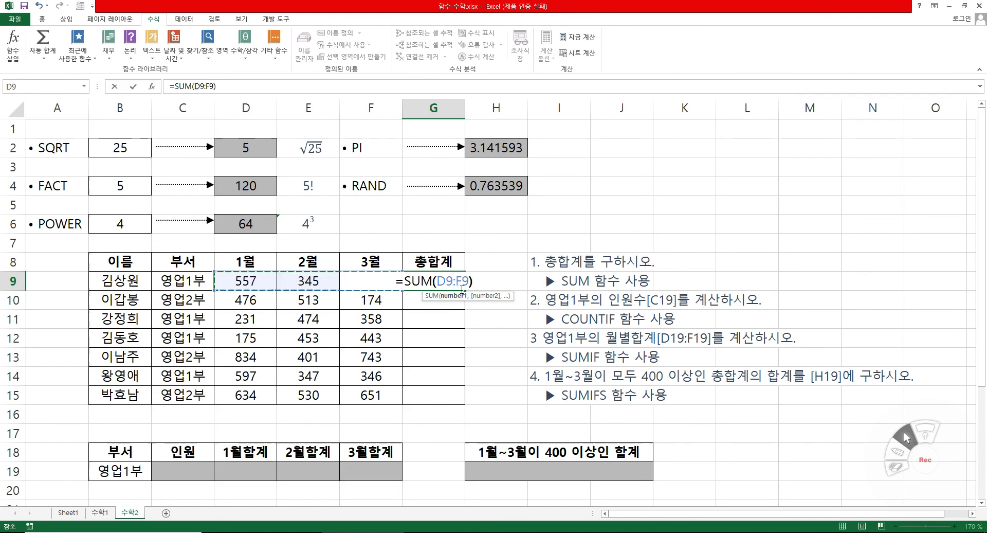
key(Return)
click(455, 283)
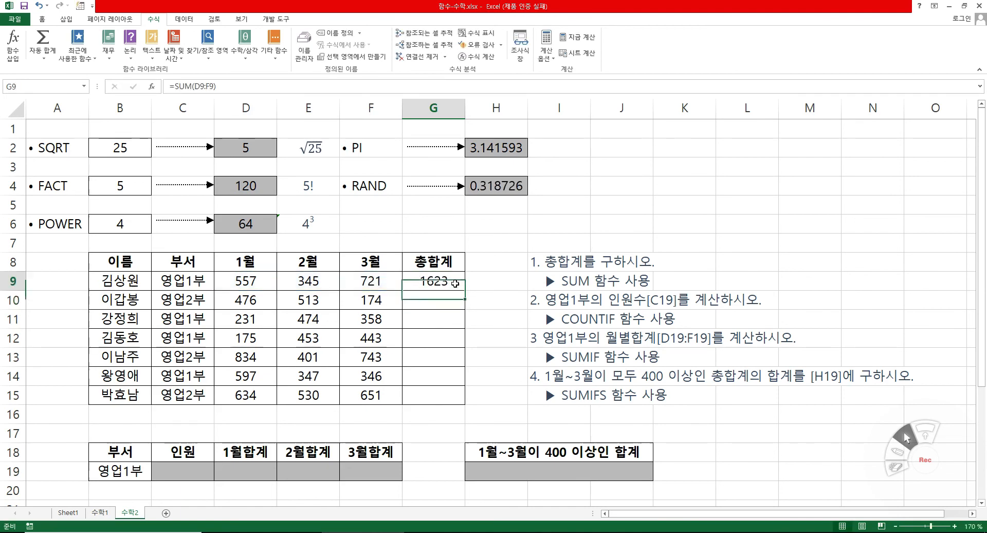
drag(465, 290, 463, 405)
click(425, 436)
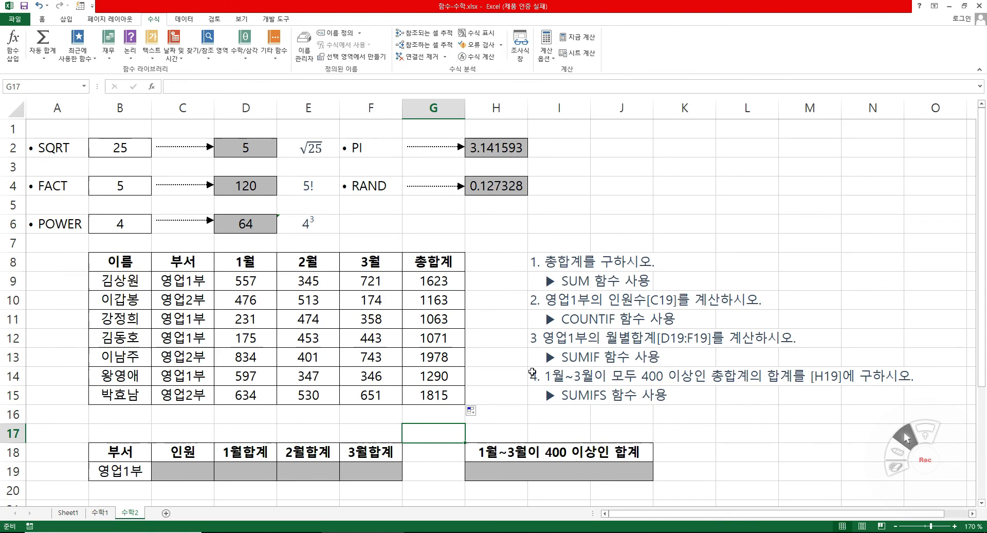
Start a COUNTIF formula in C19 under 인원 and open its function arguments.
click(197, 471)
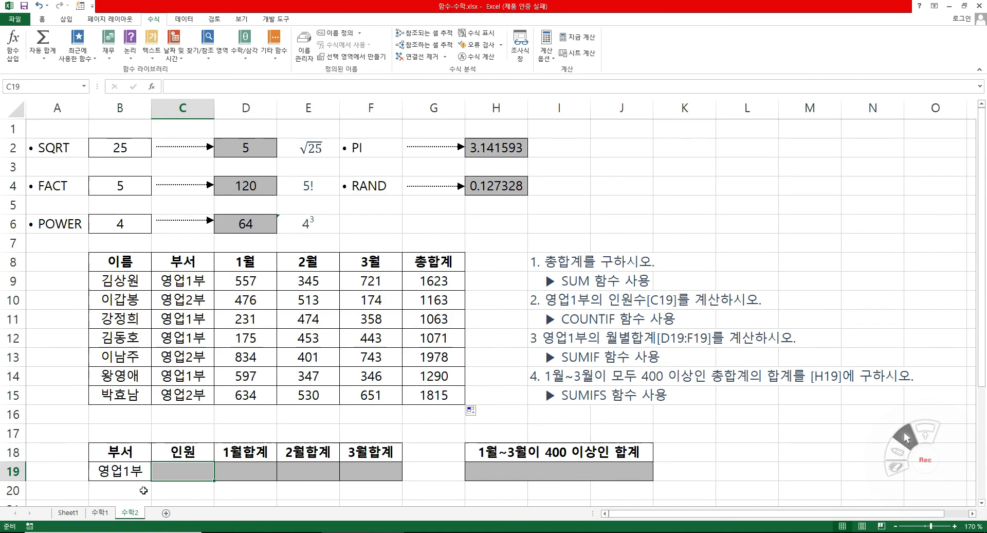
click(121, 470)
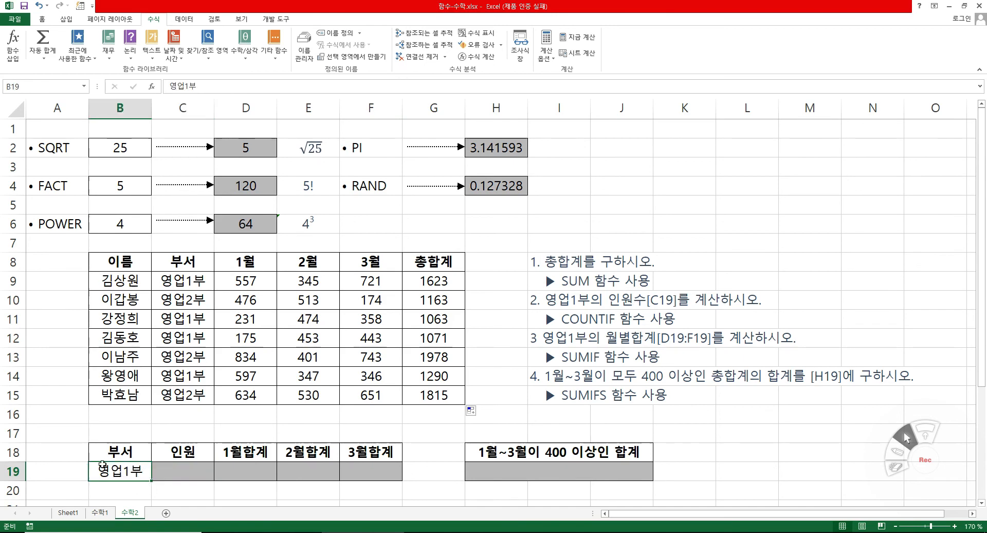
click(178, 473)
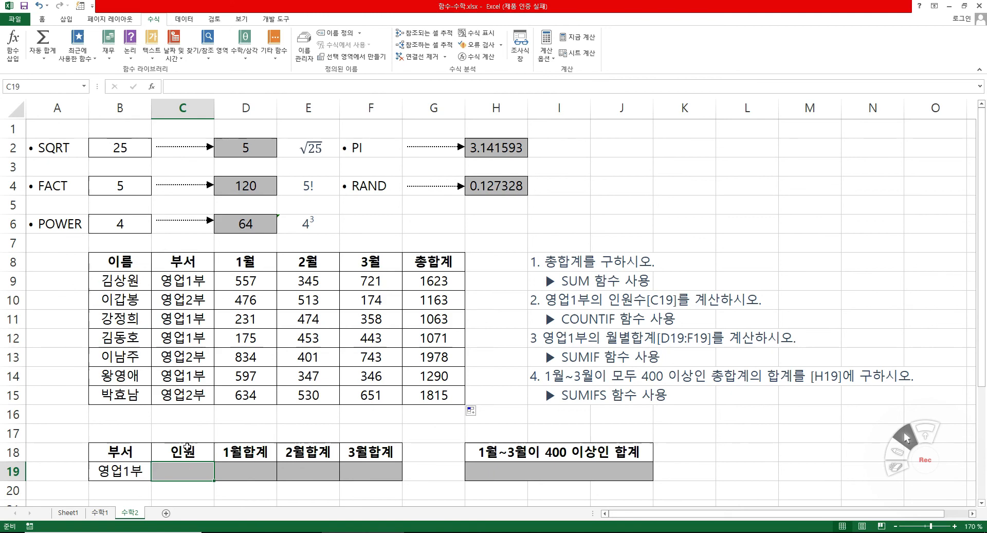
text(=c)
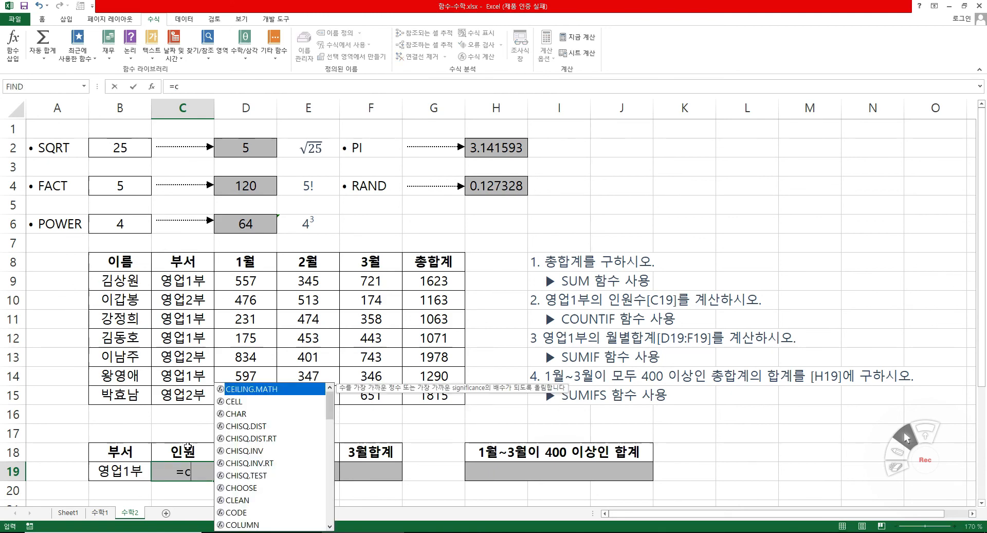
text(ou)
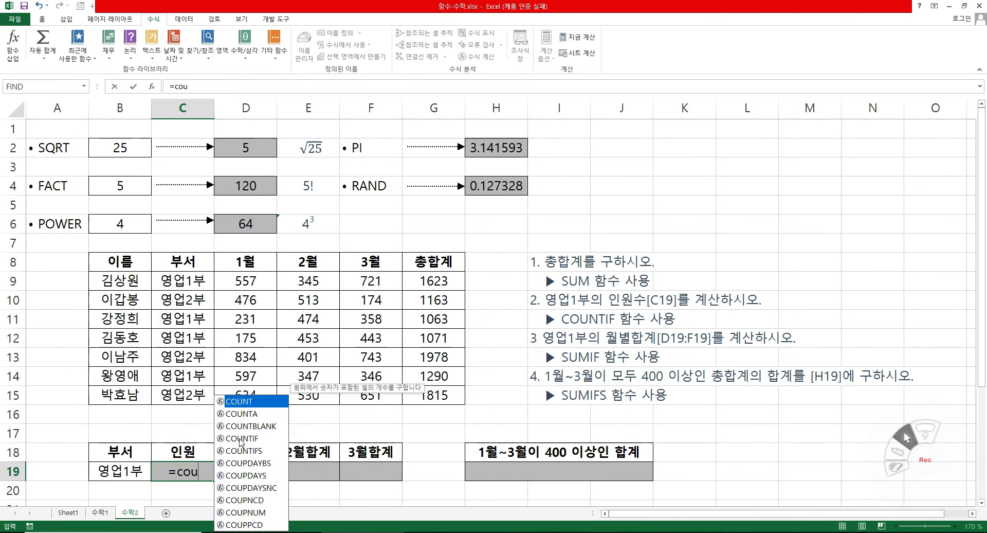
click(241, 439)
double_click(248, 439)
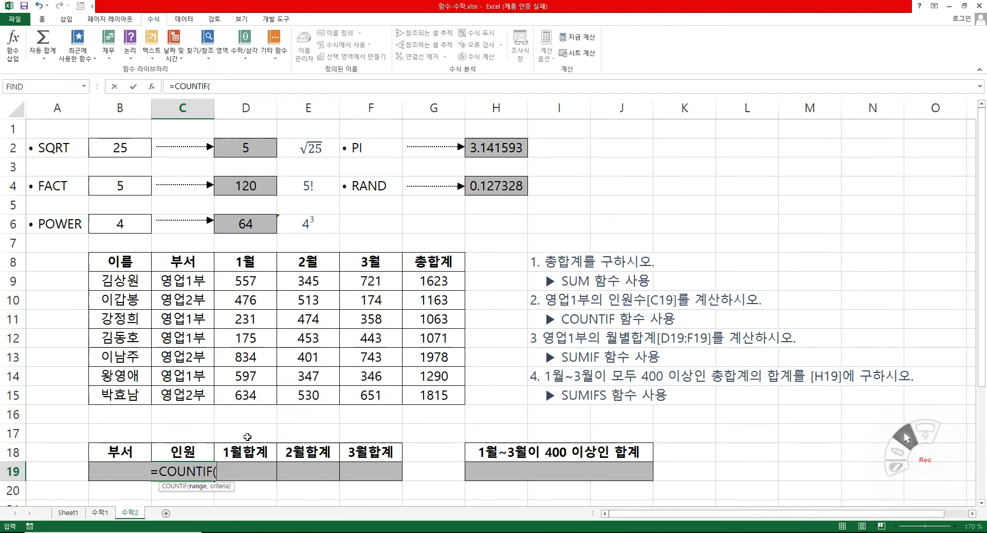
click(152, 91)
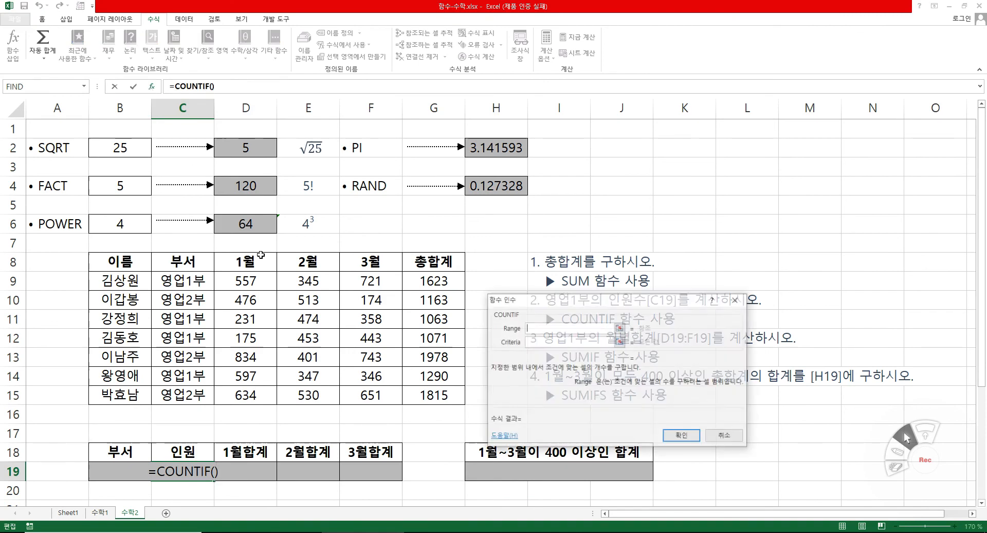
Set the COUNTIF range to C9:C15 and the criteria to B19, and enter the formula in C19.
drag(550, 407, 339, 399)
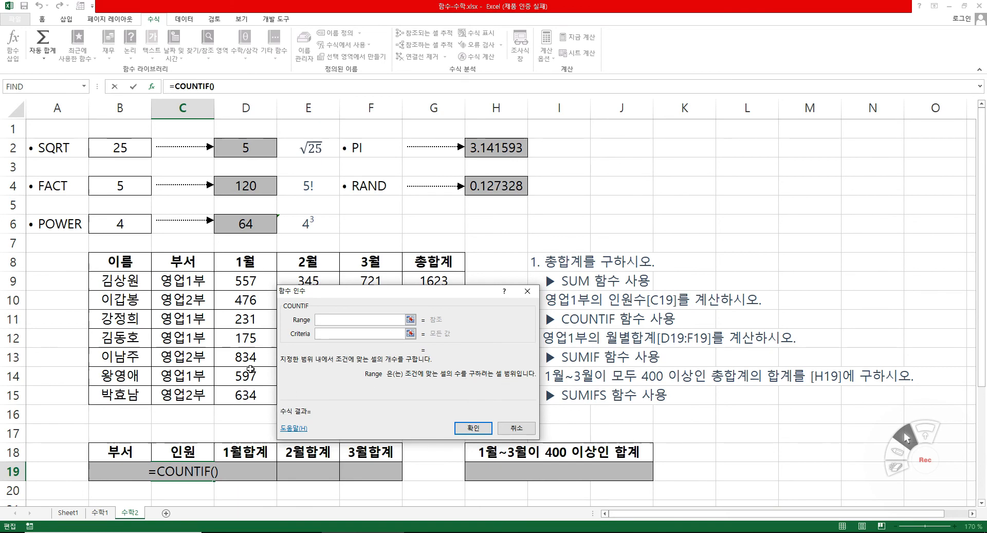
drag(188, 280, 196, 393)
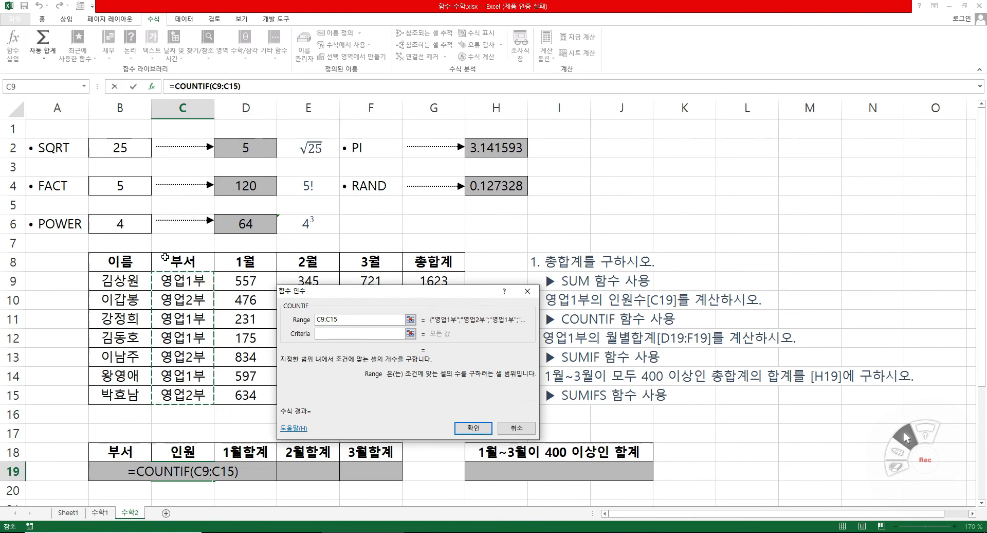
click(338, 332)
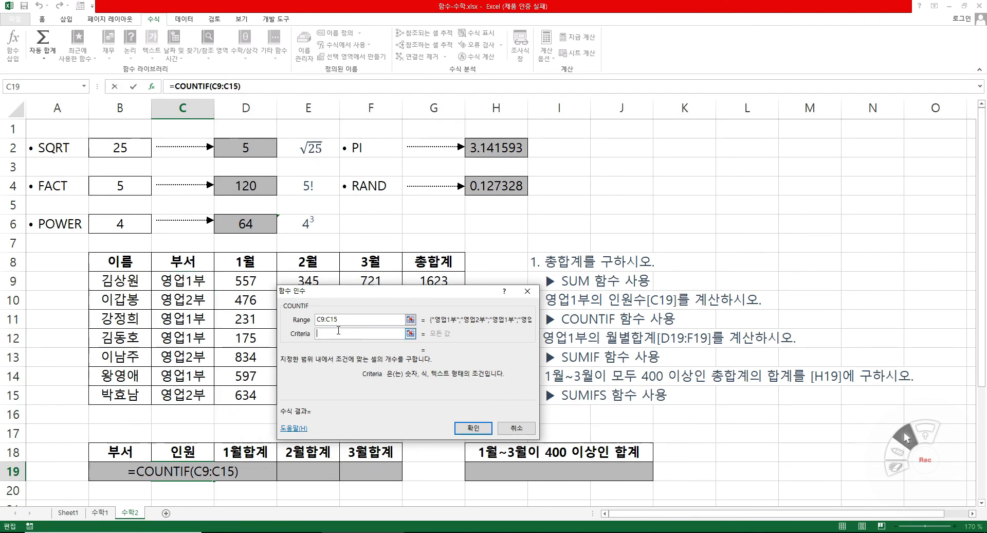
click(102, 469)
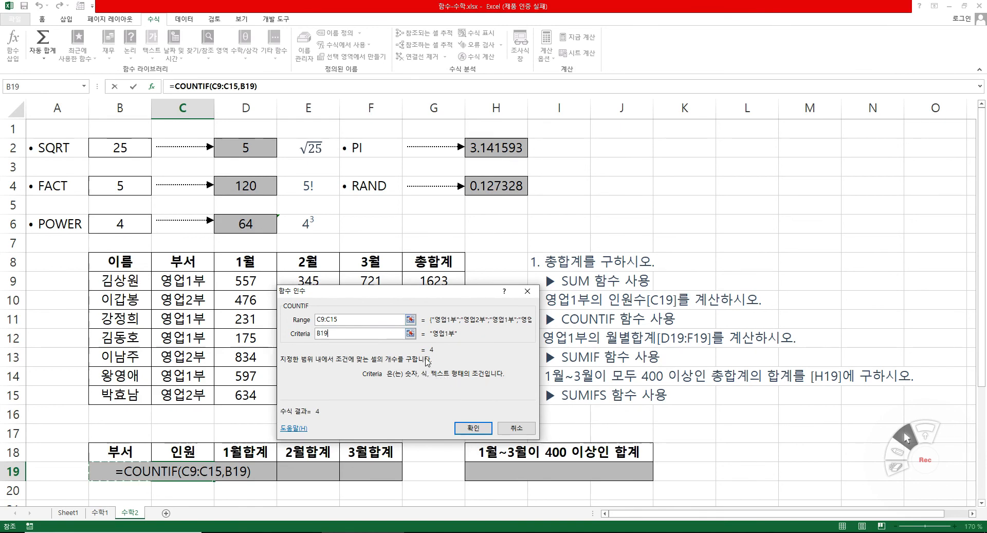
click(472, 427)
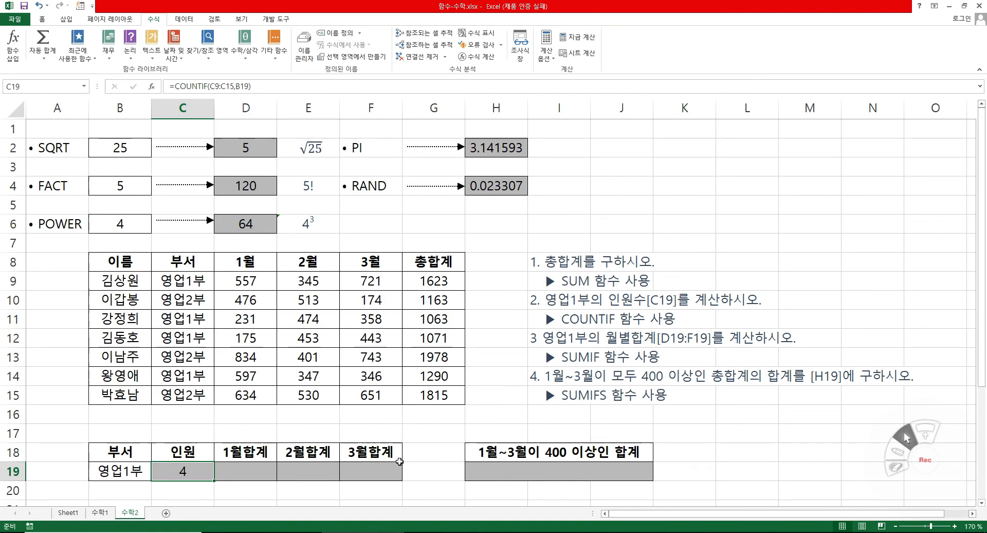
Start a SUMIF formula in D19 under 1월합계, open its function arguments, and set the range to C9:C15.
click(251, 478)
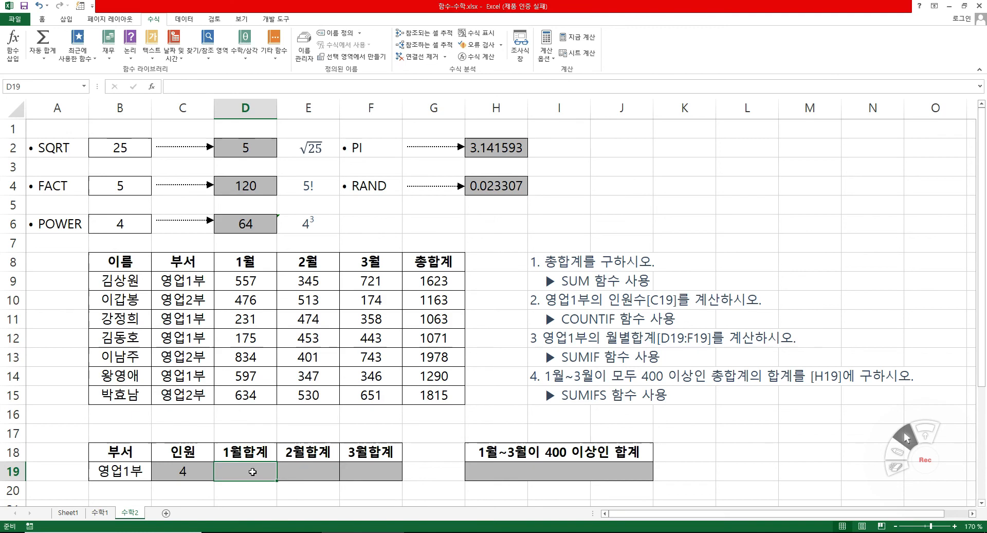
text(=su)
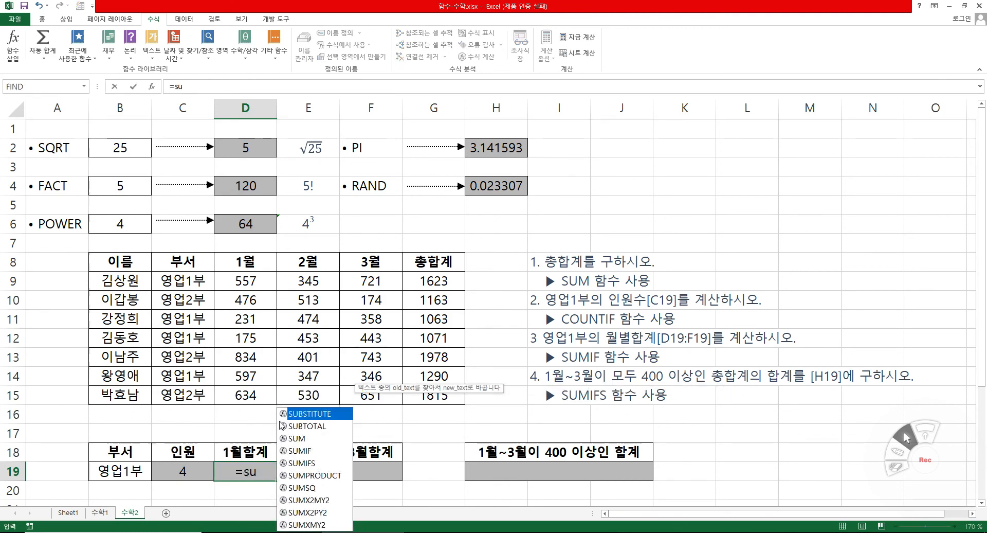
double_click(301, 451)
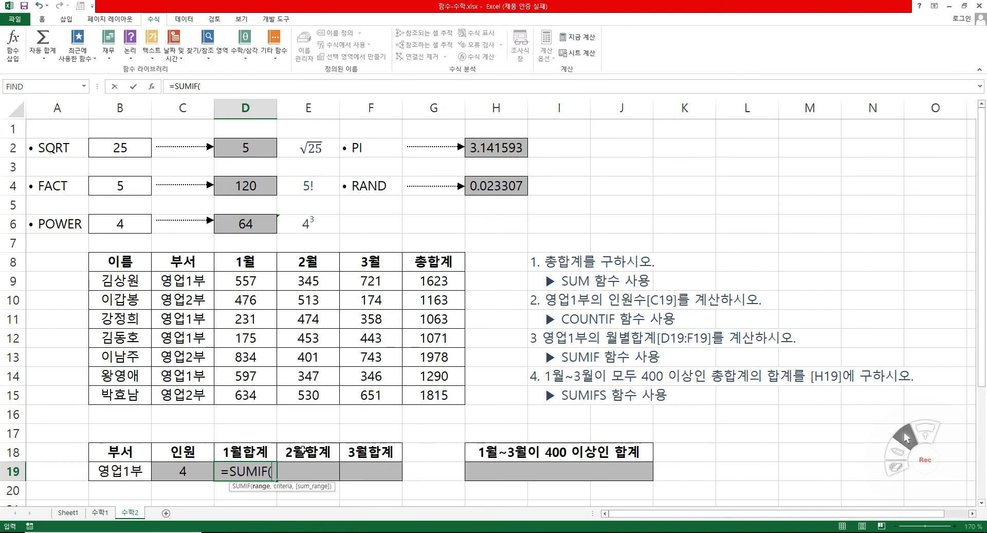
click(151, 86)
drag(387, 391, 385, 396)
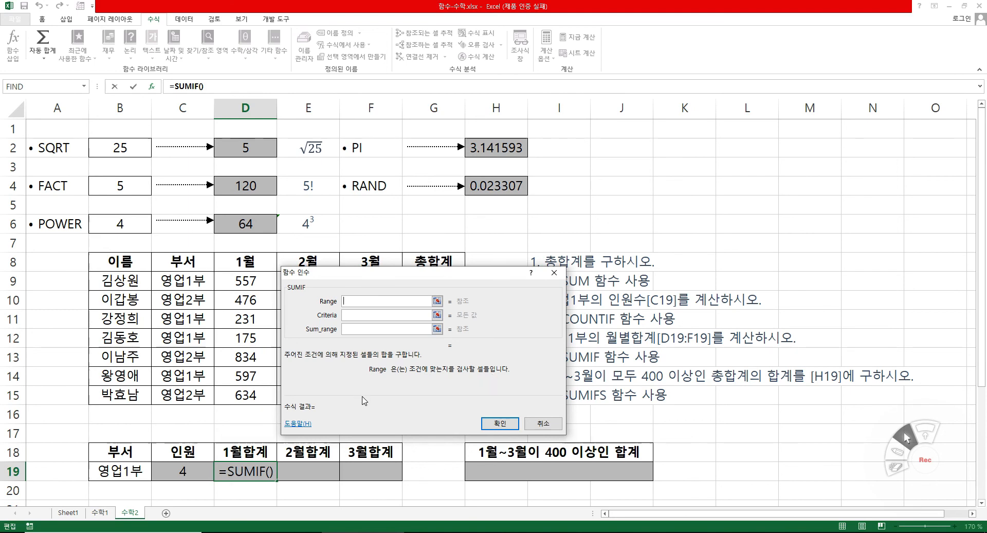
mouse_move(380, 403)
mouse_down()
mouse_move(313, 394)
mouse_move(371, 398)
mouse_up()
drag(187, 282, 196, 391)
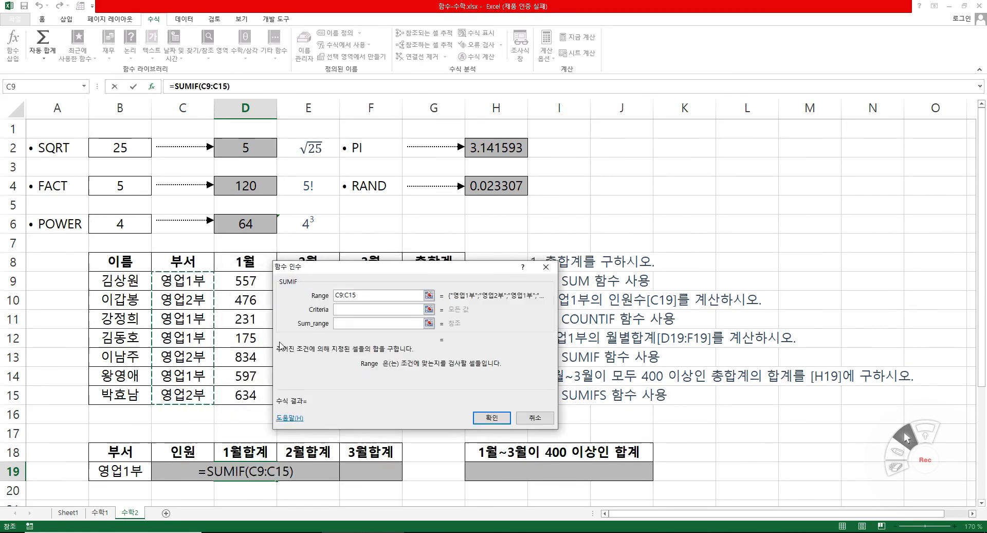
Try B19 and the literal text "영업1부" as the SUMIF criteria, and clear the criteria entry.
click(347, 309)
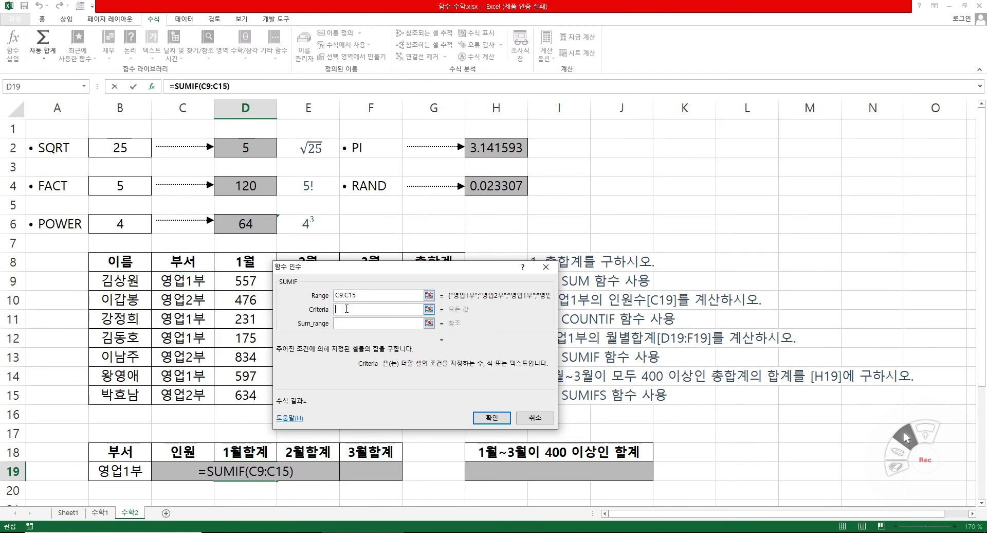
click(120, 471)
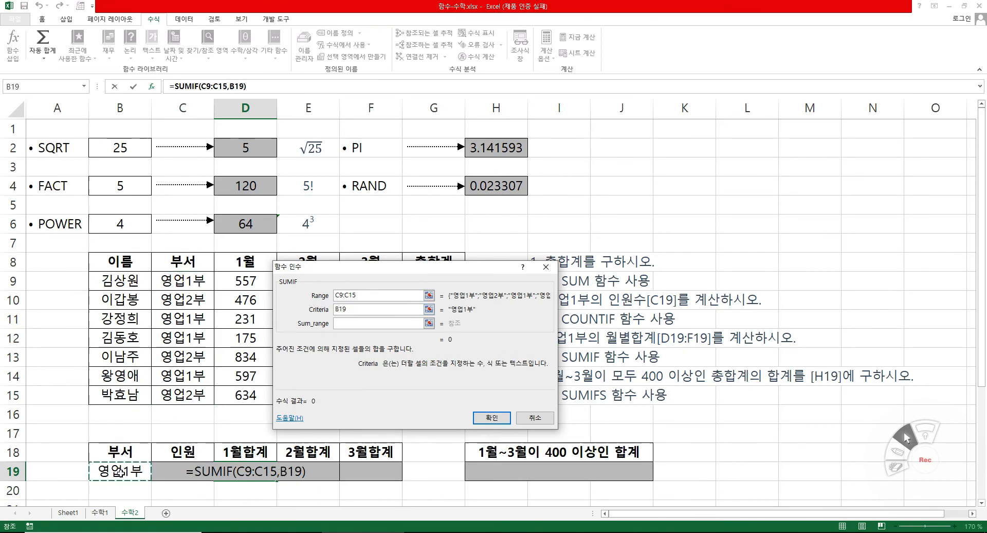
key(BackSpace)
key(BackSpace)
key(BackSpace)
text(")
text(영업)
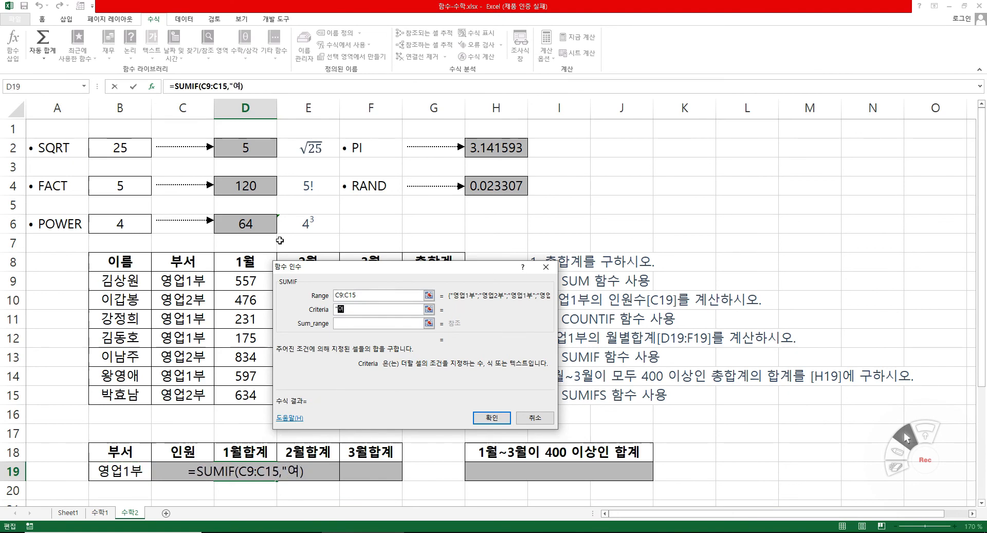
text(1부")
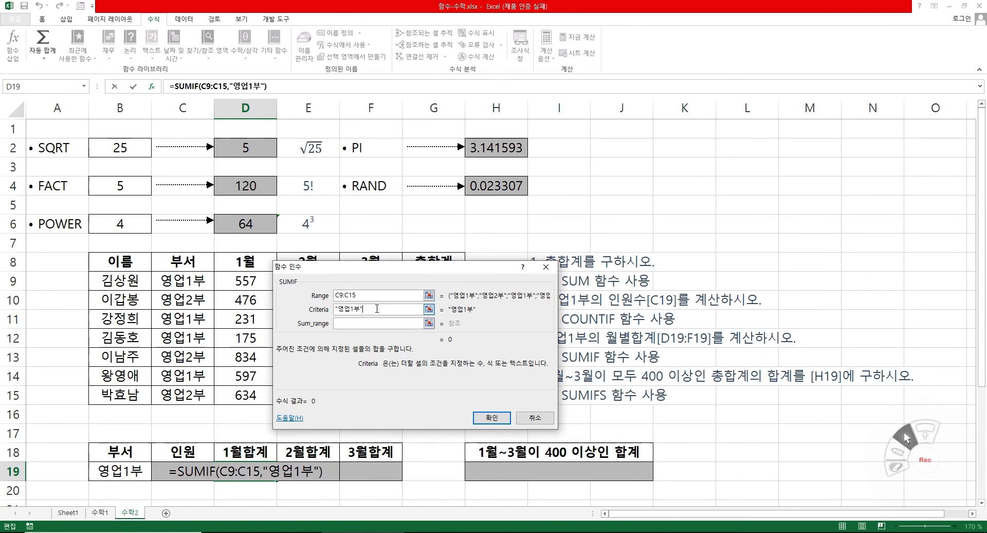
double_click(377, 311)
key(BackSpace)
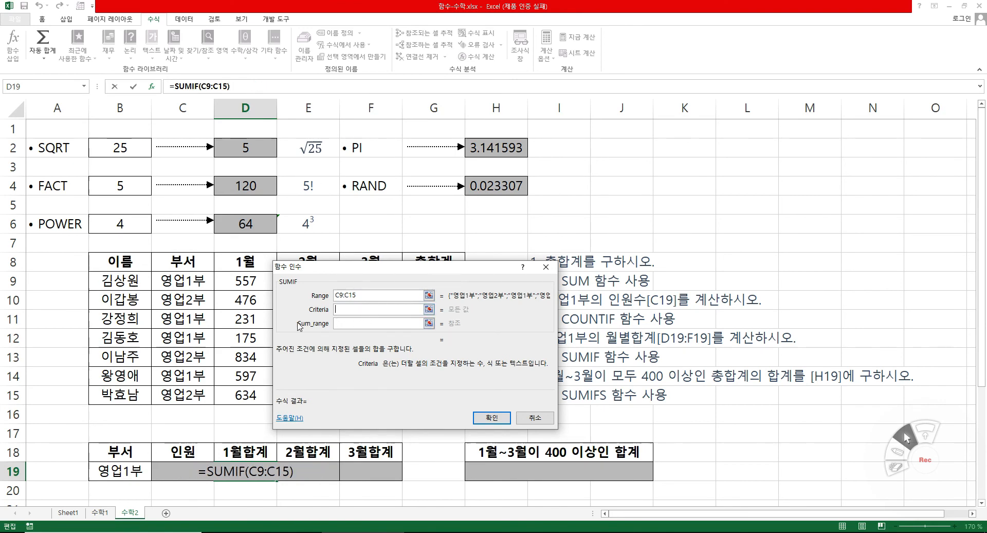
Set the SUMIF criteria to the absolute reference $B$19 and the sum range to D9:D15.
click(117, 470)
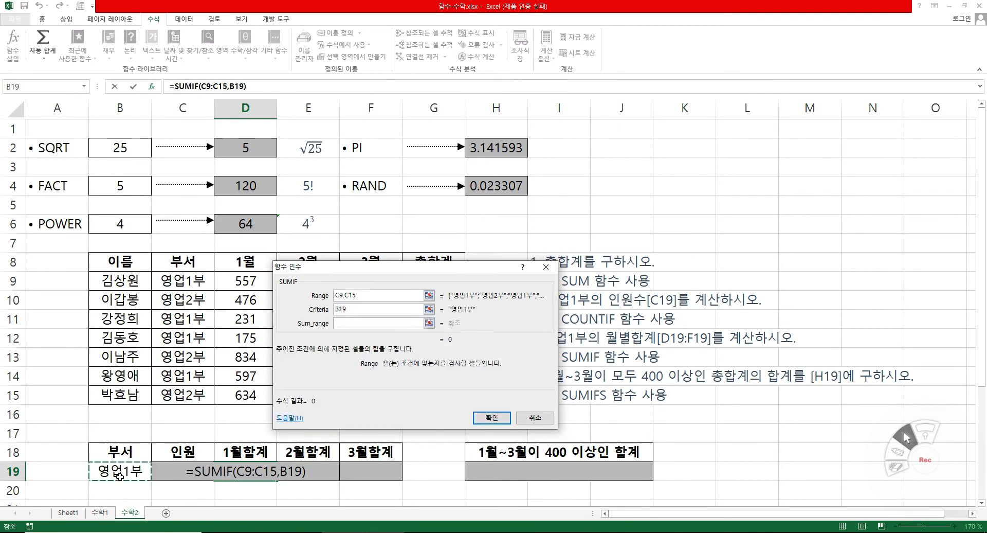
drag(298, 305, 419, 318)
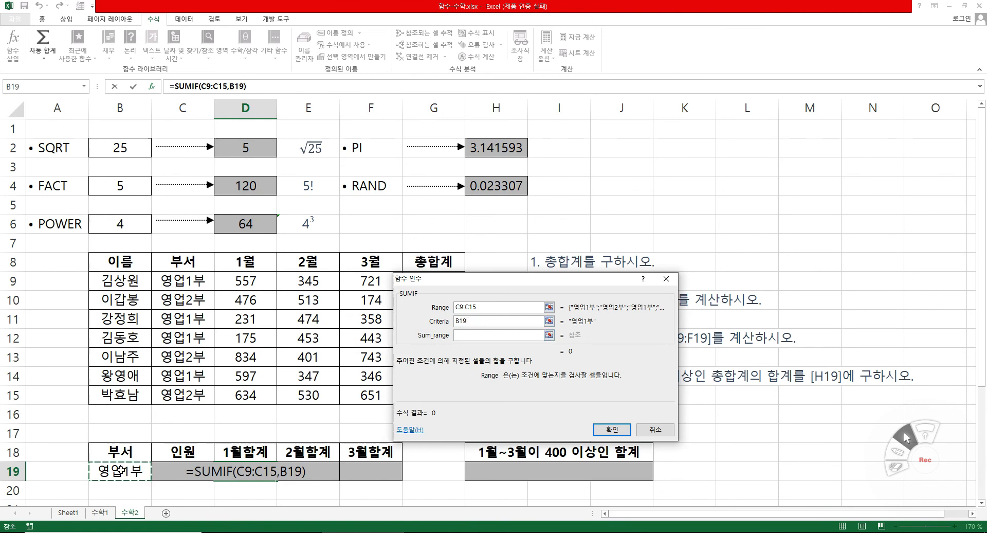
key(F4)
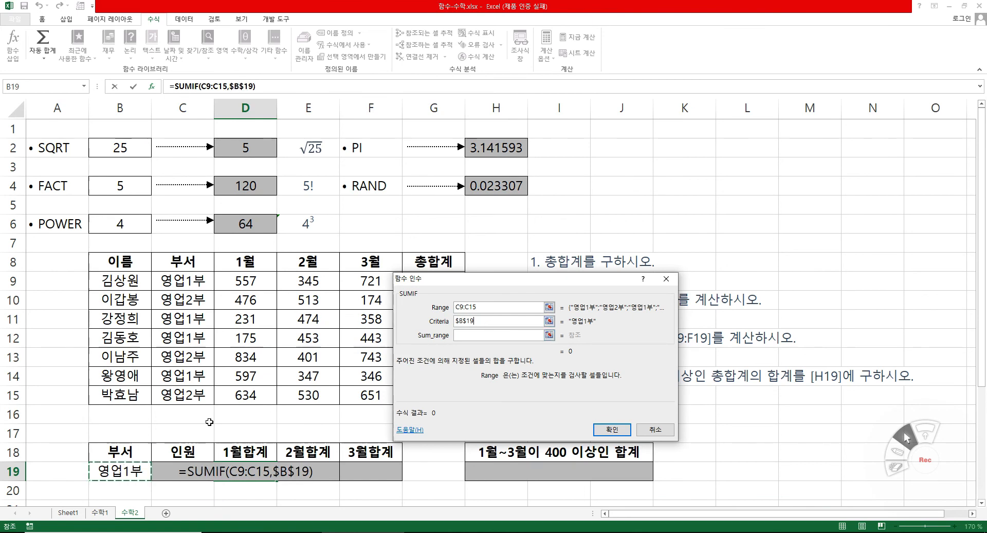
click(482, 320)
click(479, 335)
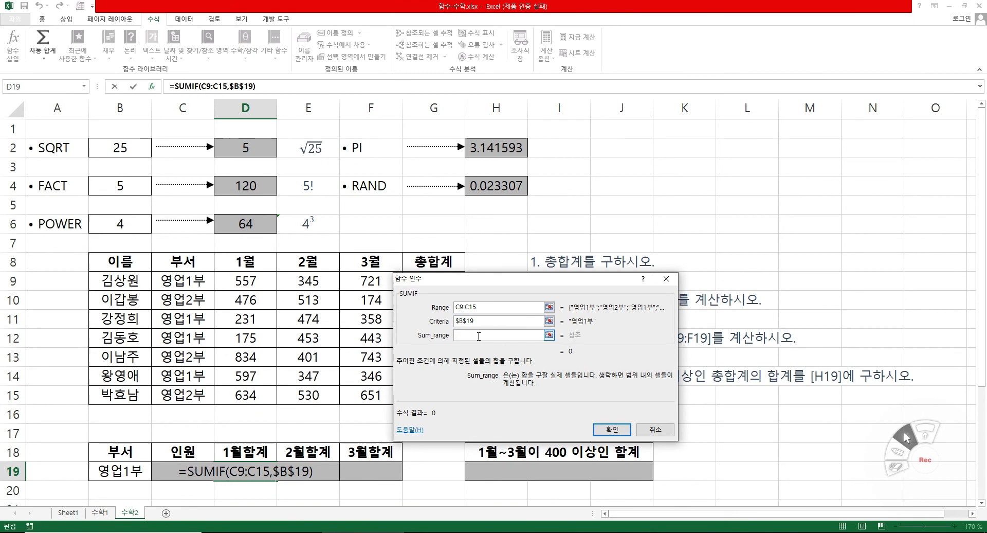
drag(263, 282, 268, 393)
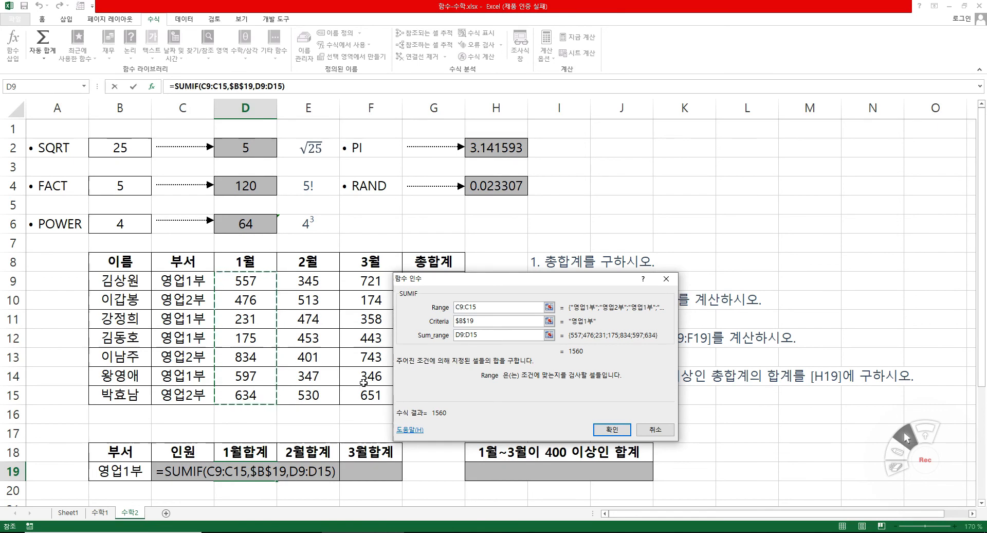
Make the SUMIF range absolute as $C$9:$C$15 and enter the formula in D19.
click(481, 322)
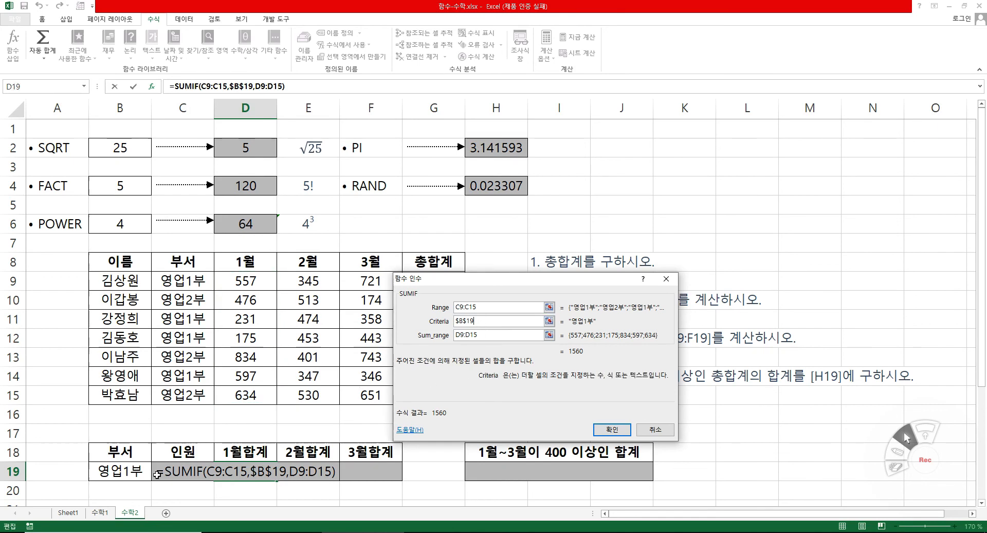
drag(483, 309, 443, 312)
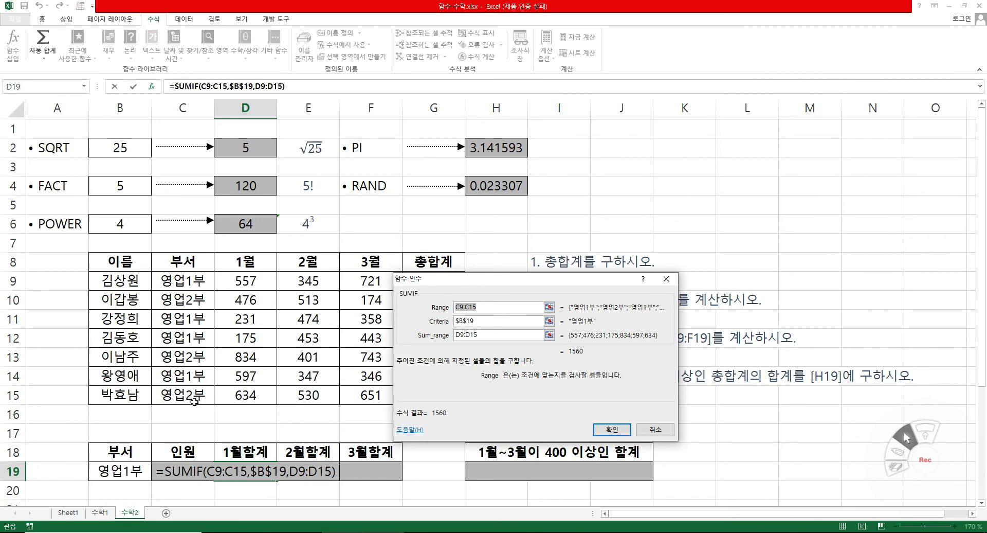
key(F4)
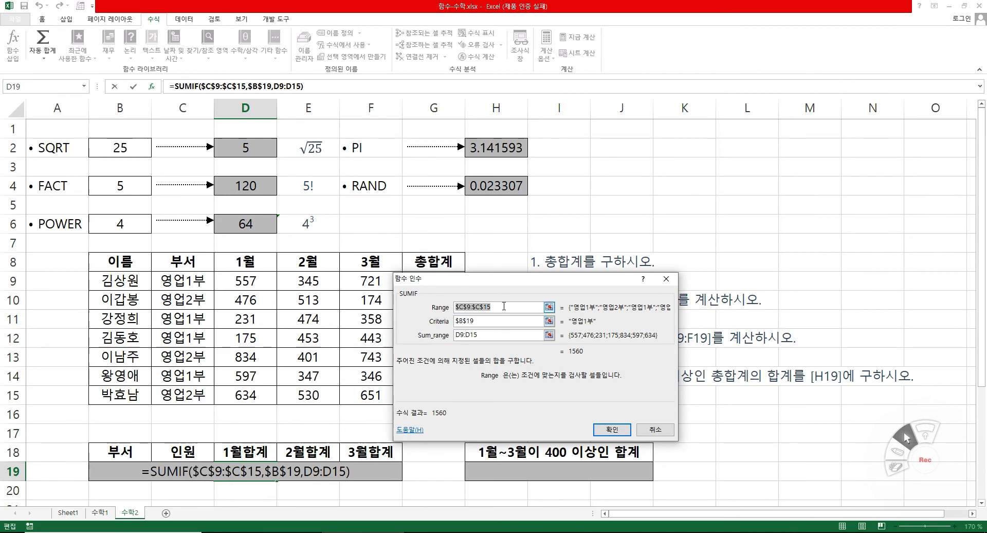
click(485, 319)
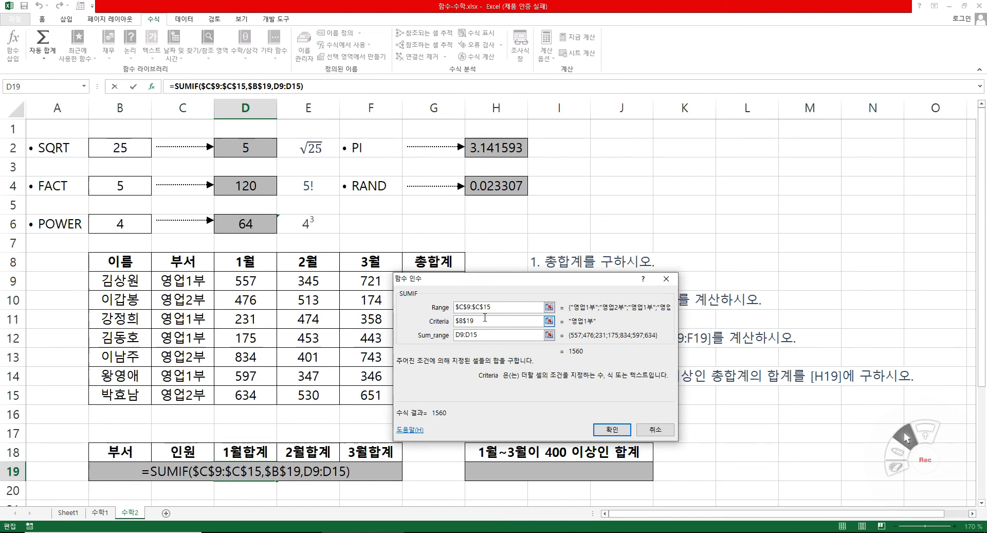
click(479, 334)
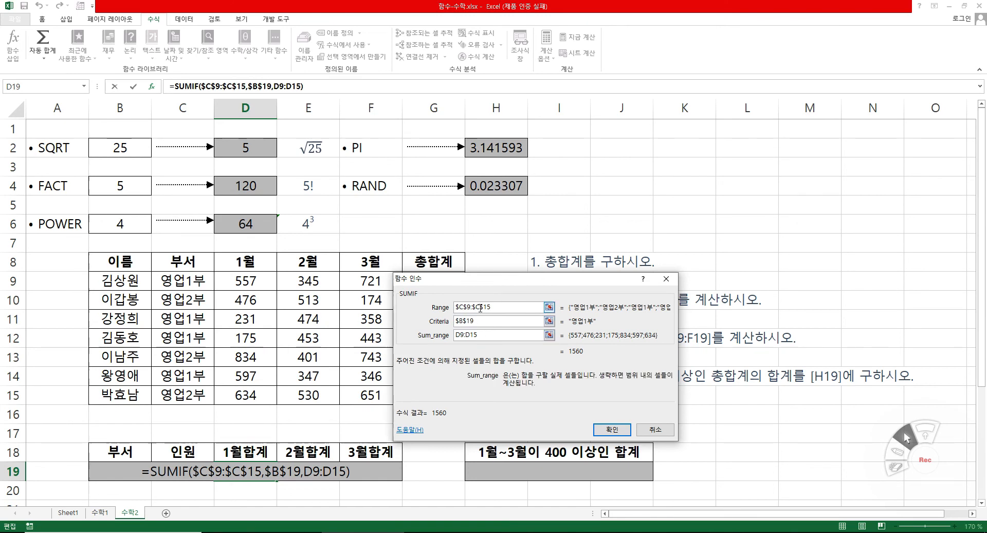
click(613, 430)
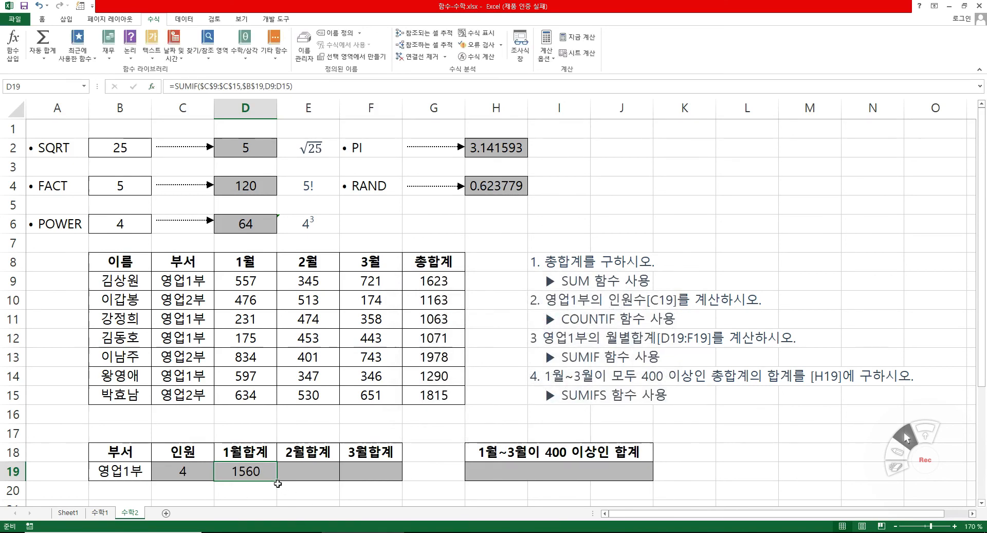
Fill the D19 SUMIF formula across to F19 and check the copied formulas in E19 and F19.
drag(277, 480, 375, 481)
click(323, 476)
click(389, 477)
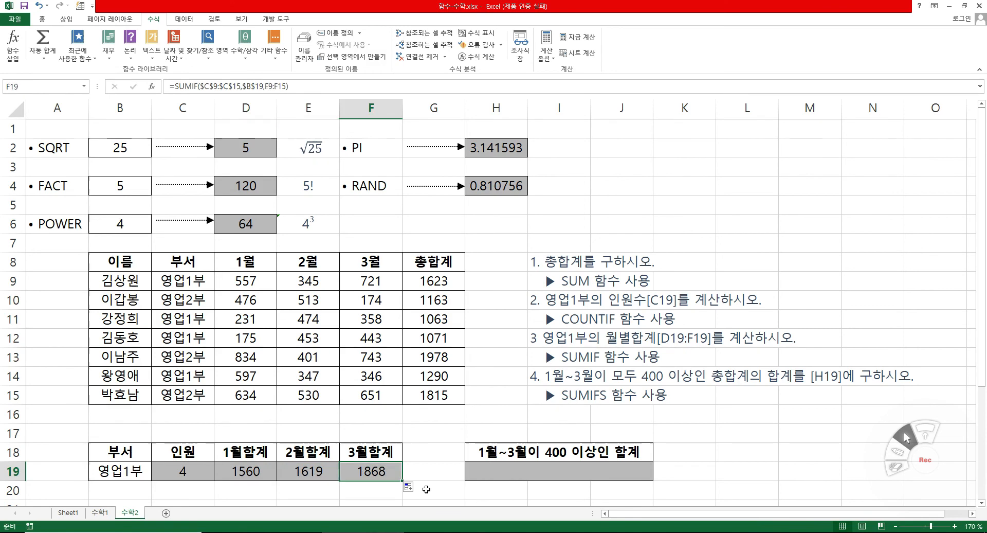
click(436, 490)
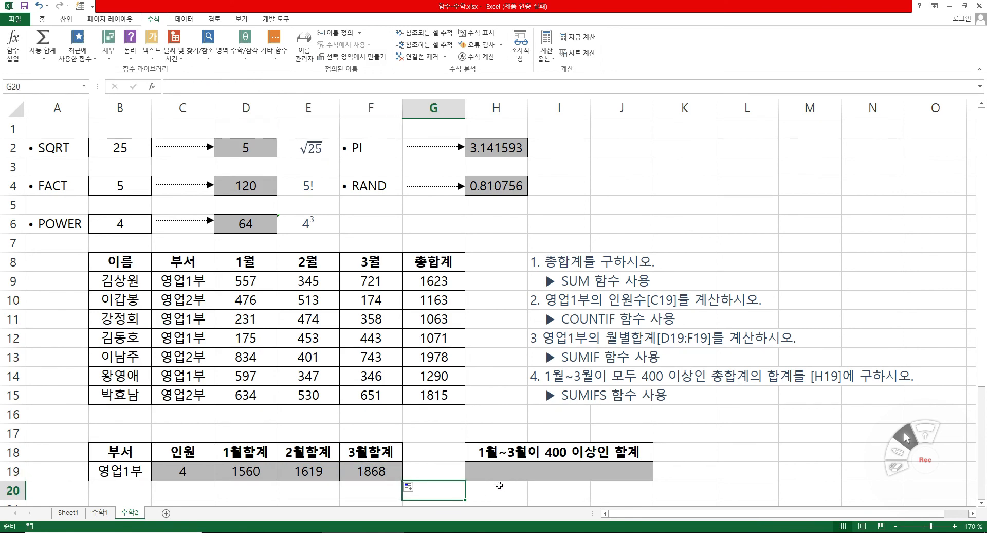
Start a SUMIFS formula in H19 under 1월~3월이 400 이상인 합계 and open its function arguments.
click(552, 472)
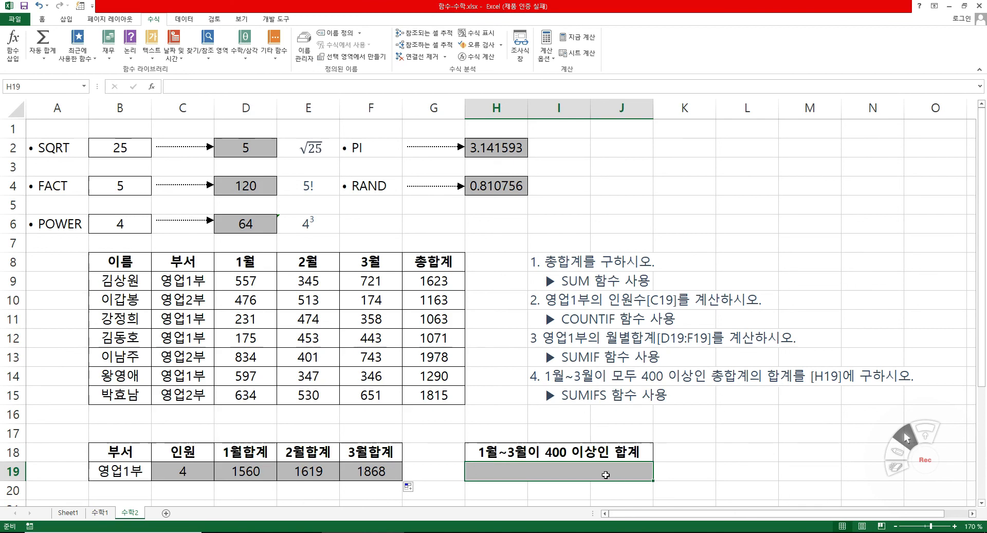
text(=녀)
key(BackSpace)
key(BackSpace)
text(su)
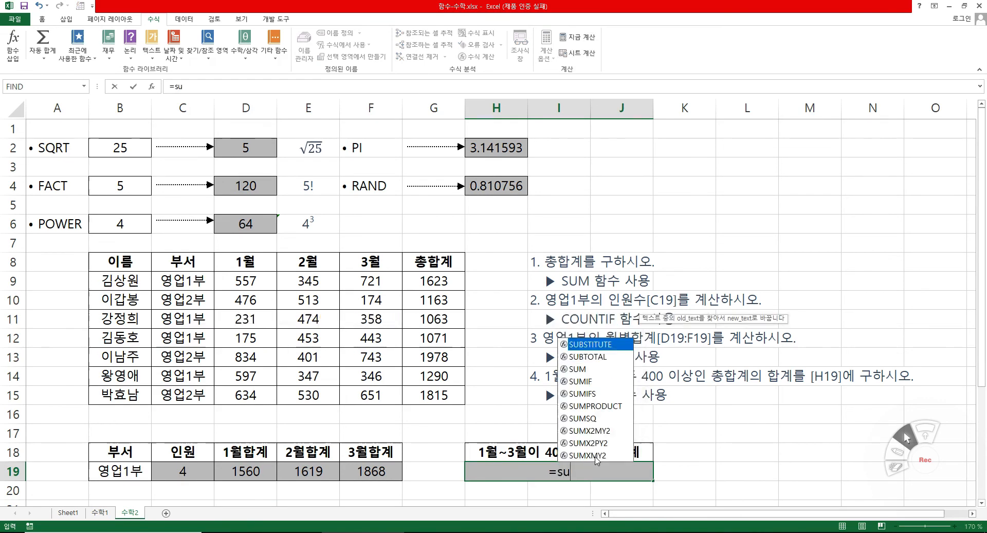
text(m)
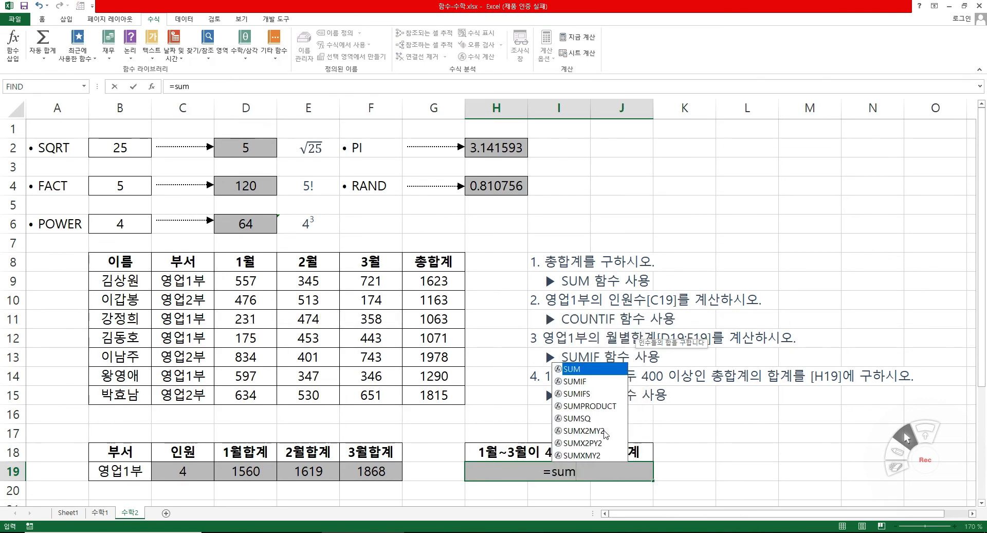
double_click(592, 392)
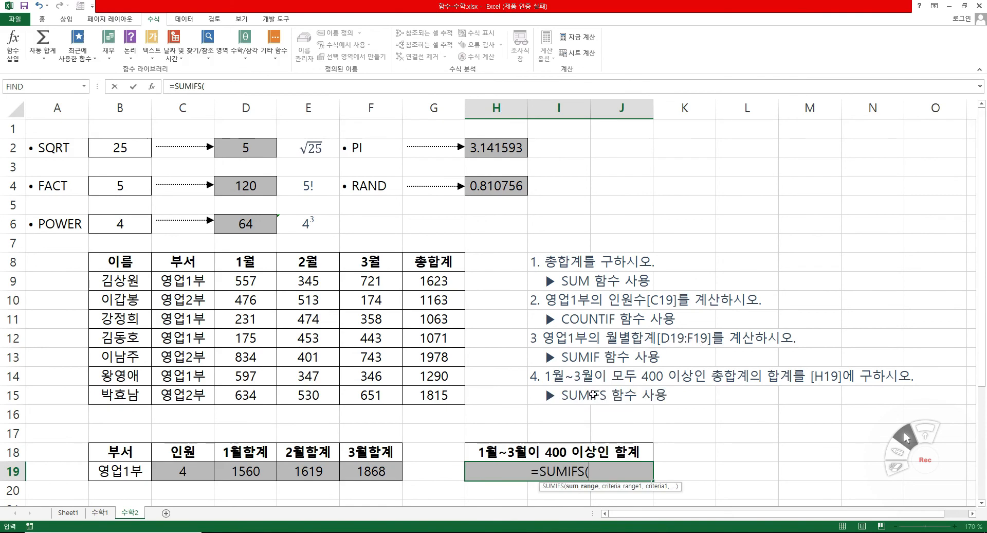
click(152, 86)
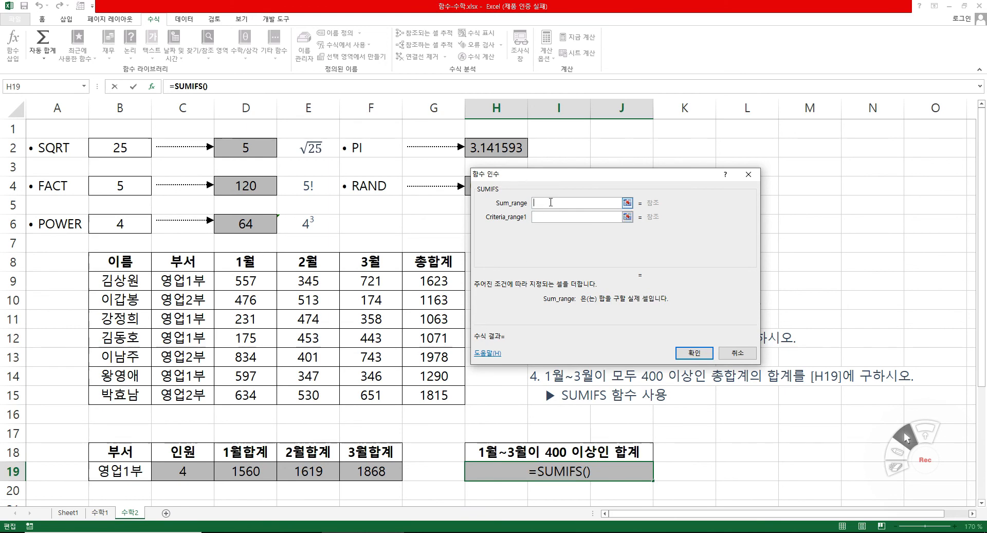
Set the SUMIFS sum range to G9:G15 and the first criteria range to D9:D15.
drag(543, 311, 570, 253)
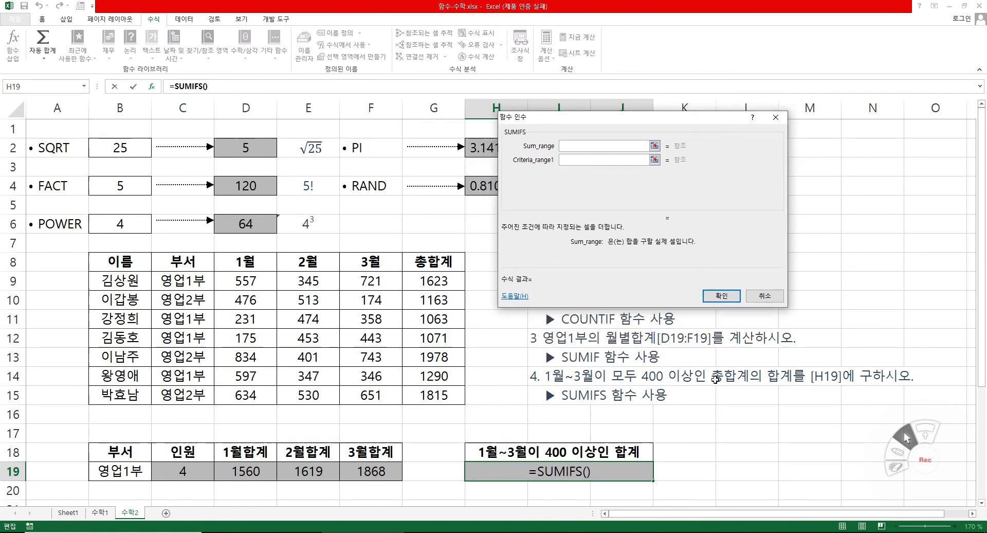
drag(448, 283, 443, 396)
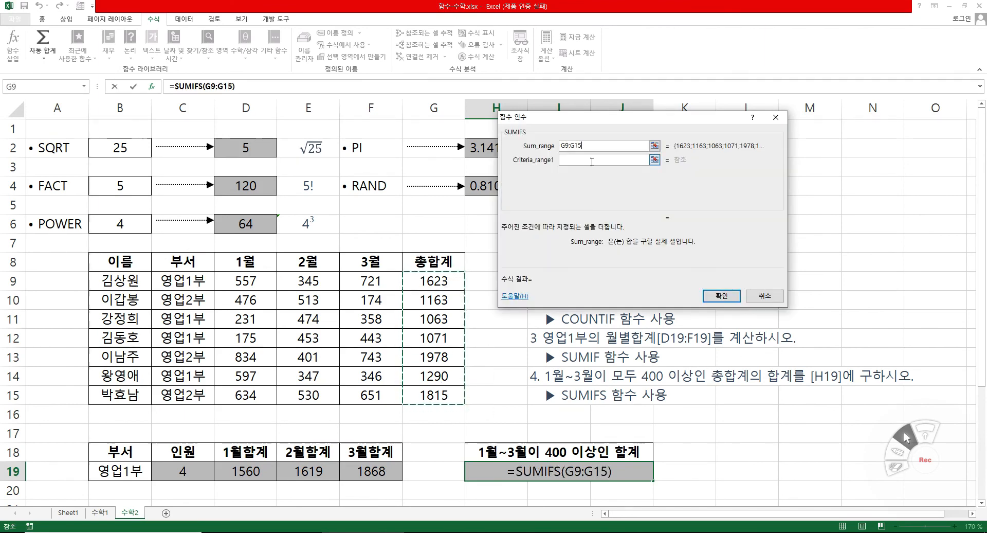
click(588, 160)
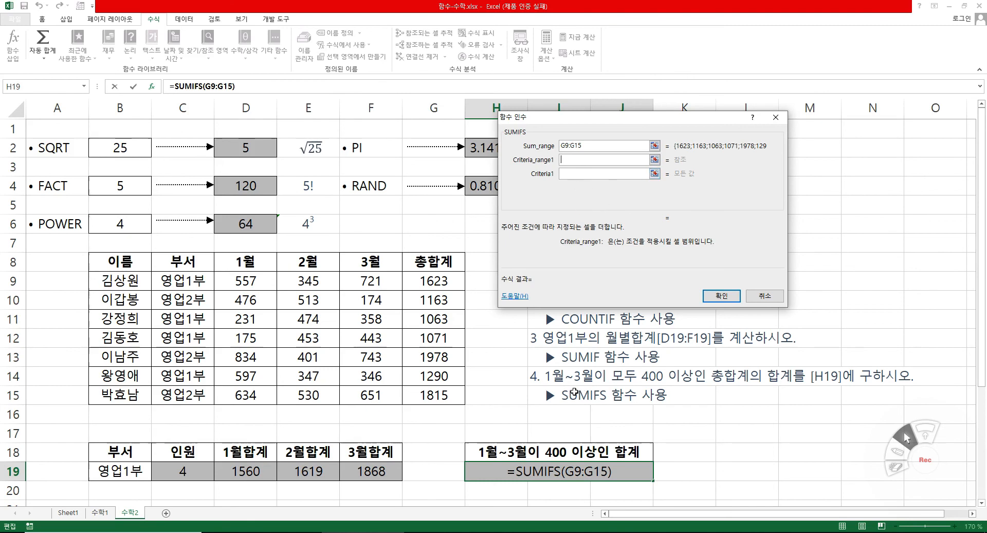
drag(245, 281, 246, 396)
Set the first SUMIFS criterion to ">=400" and activate the second criteria range for entry.
click(582, 173)
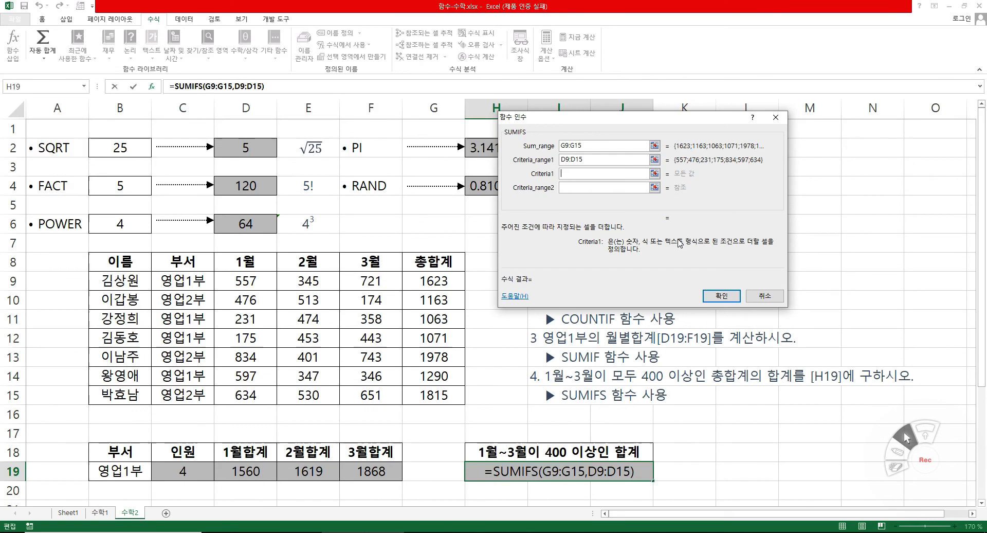
text("")
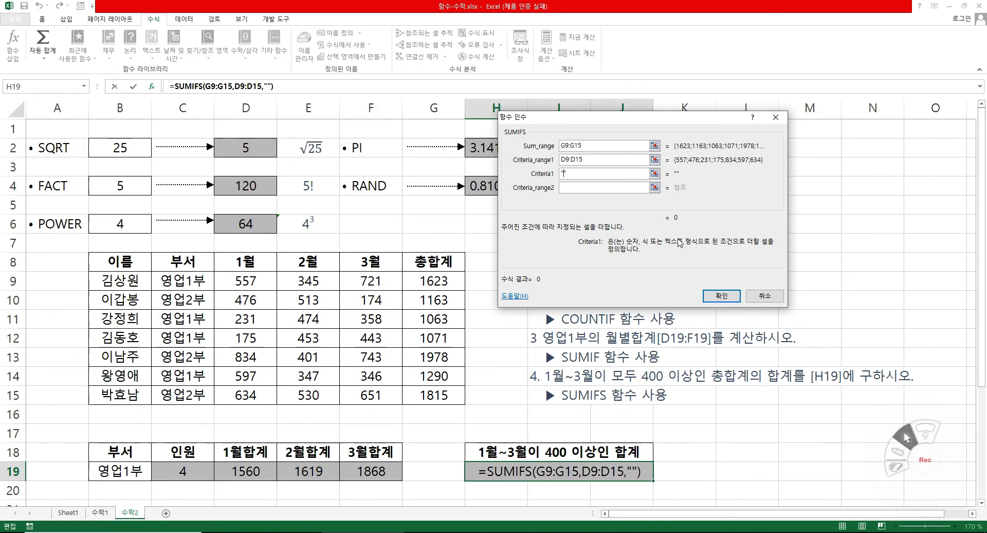
text(>=400)
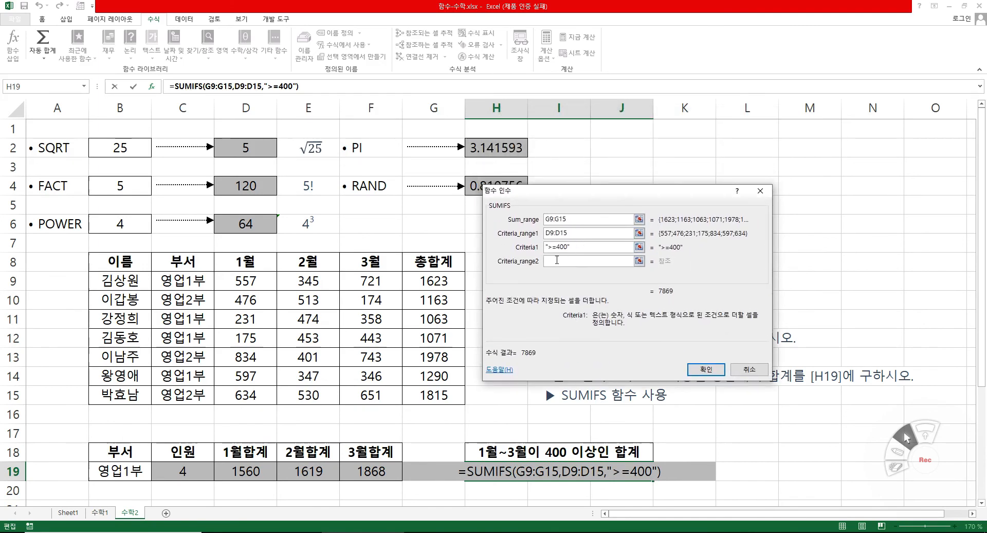
click(557, 259)
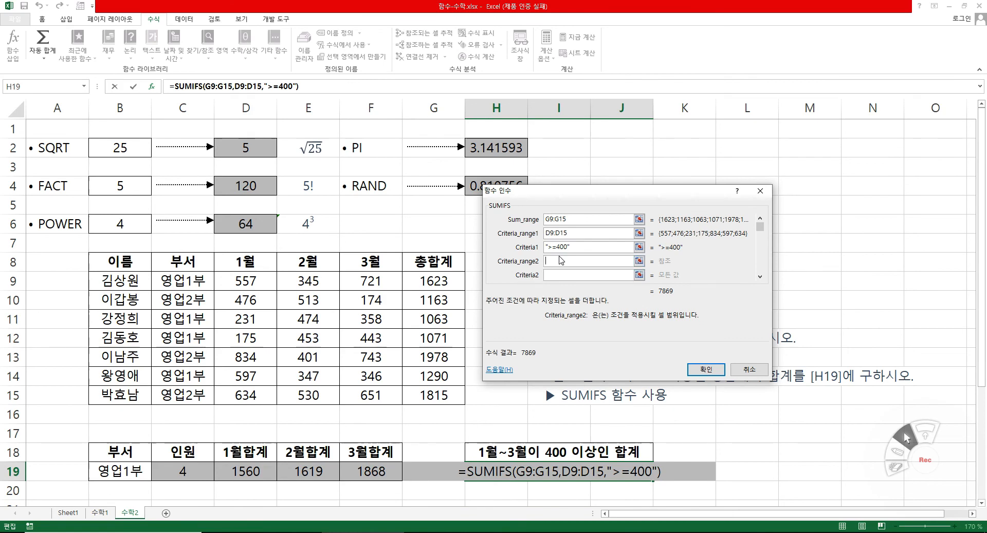
Set the second SUMIFS criteria range to E9:E15 with the criterion ">=400".
drag(309, 280, 301, 390)
key(Tab)
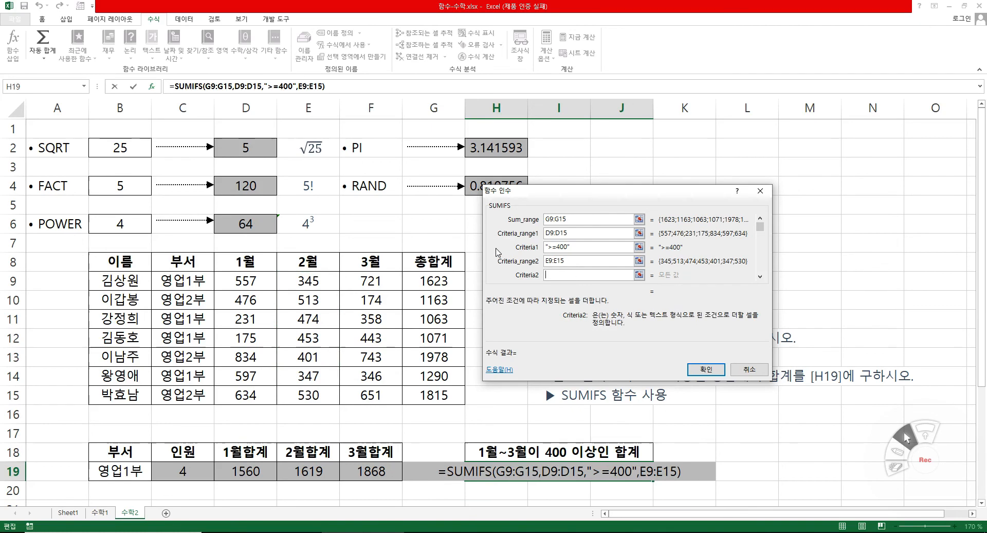
text(">=400")
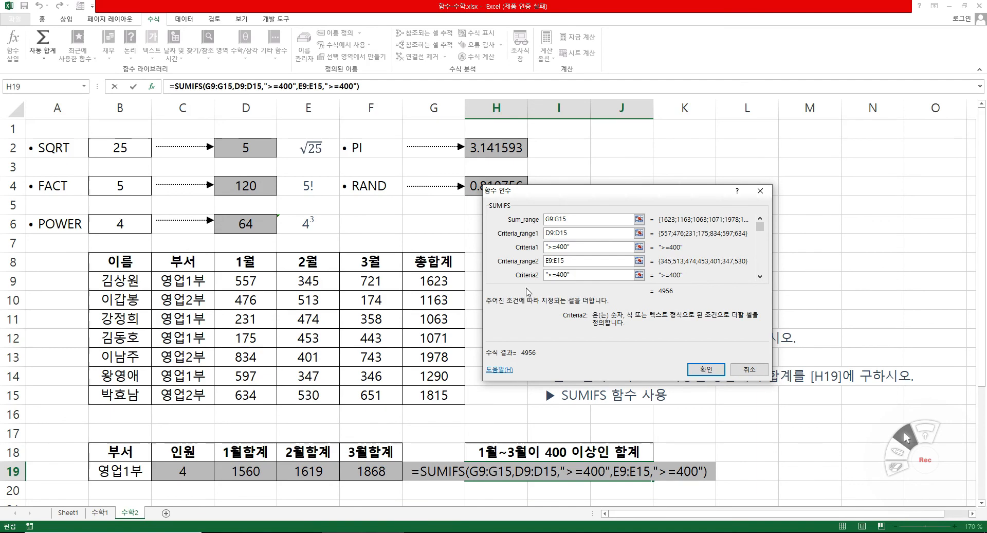
Set the third SUMIFS criteria range to F9:F15 with the criterion ">=400".
click(760, 277)
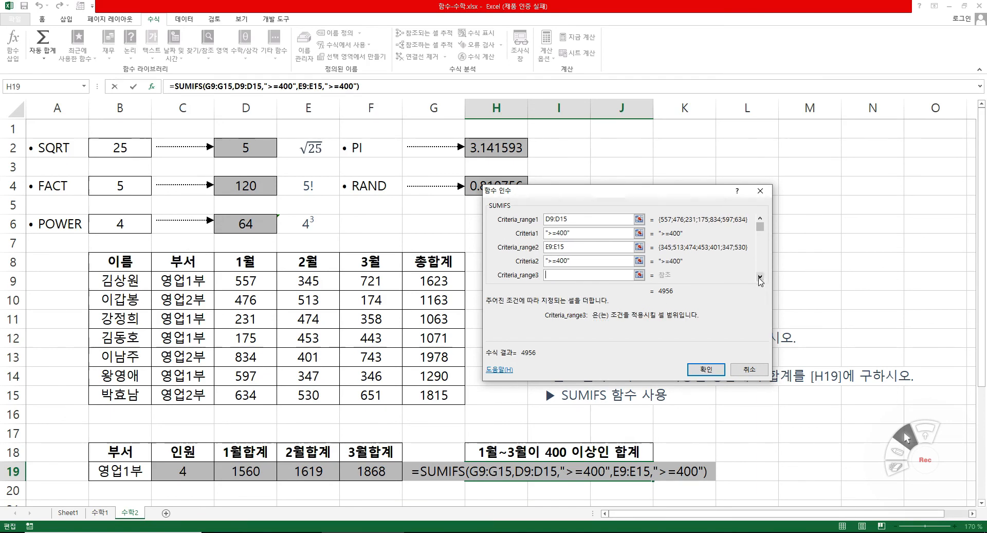
click(760, 276)
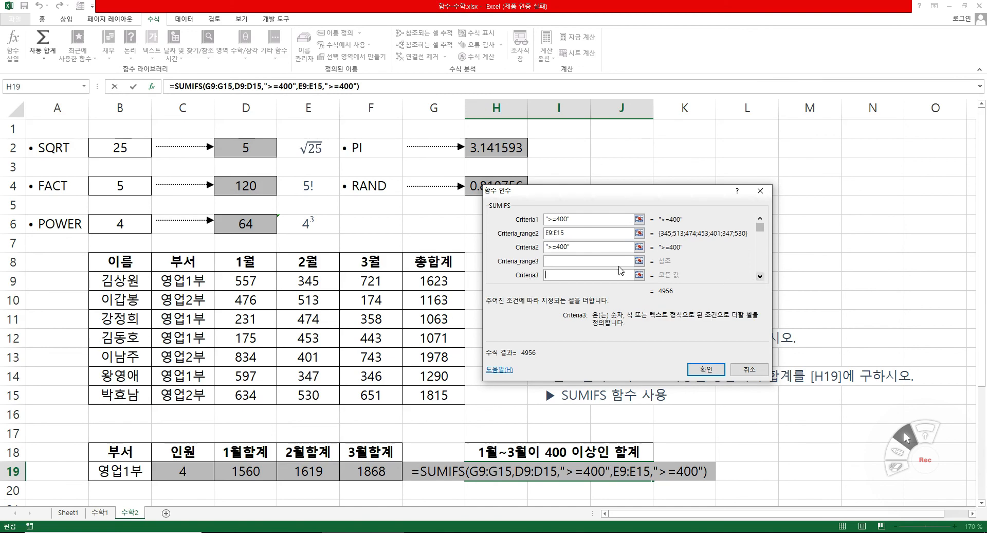
drag(368, 292, 360, 392)
click(570, 275)
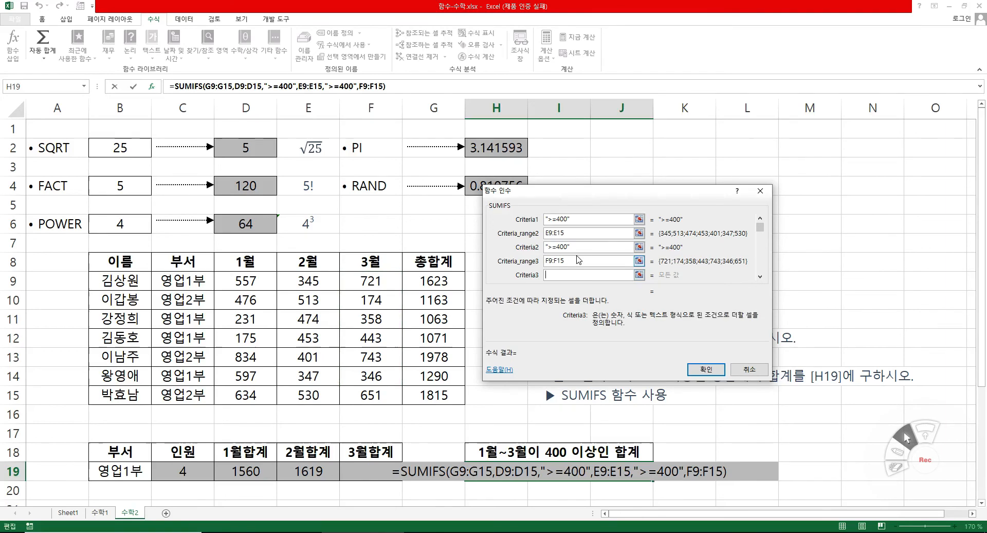
text(">=400")
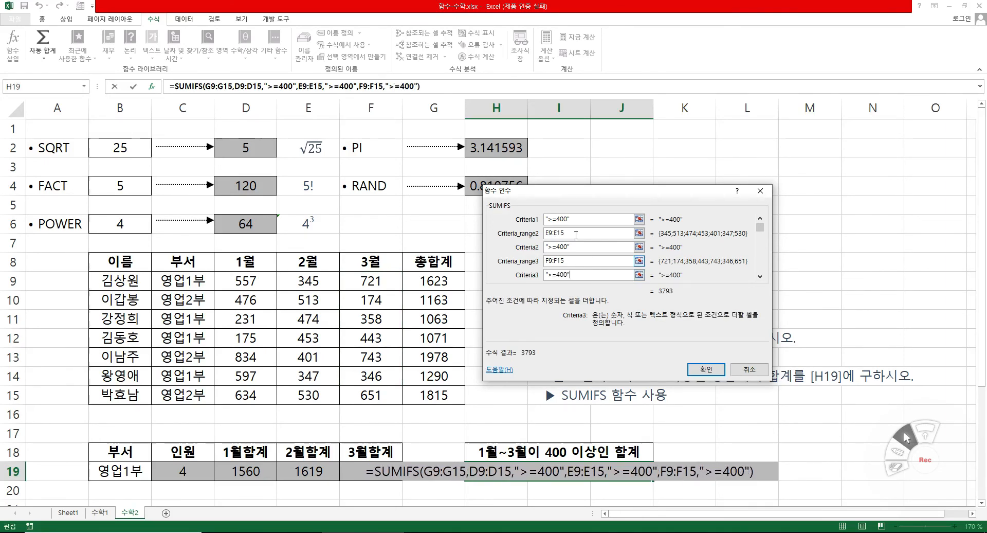
Review the SUMIFS arguments back up to the sum range and confirm the formula in H19.
click(588, 262)
click(760, 218)
click(759, 219)
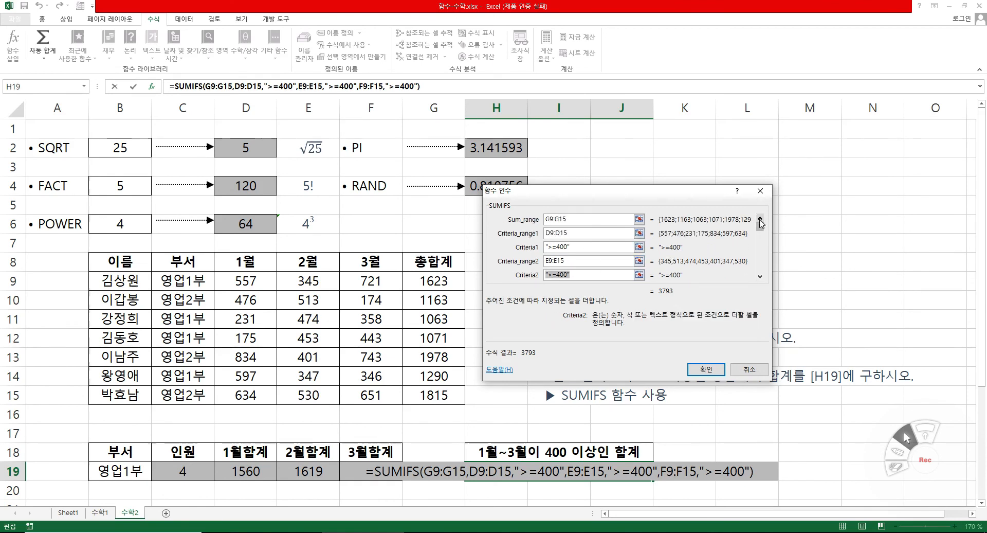
click(549, 221)
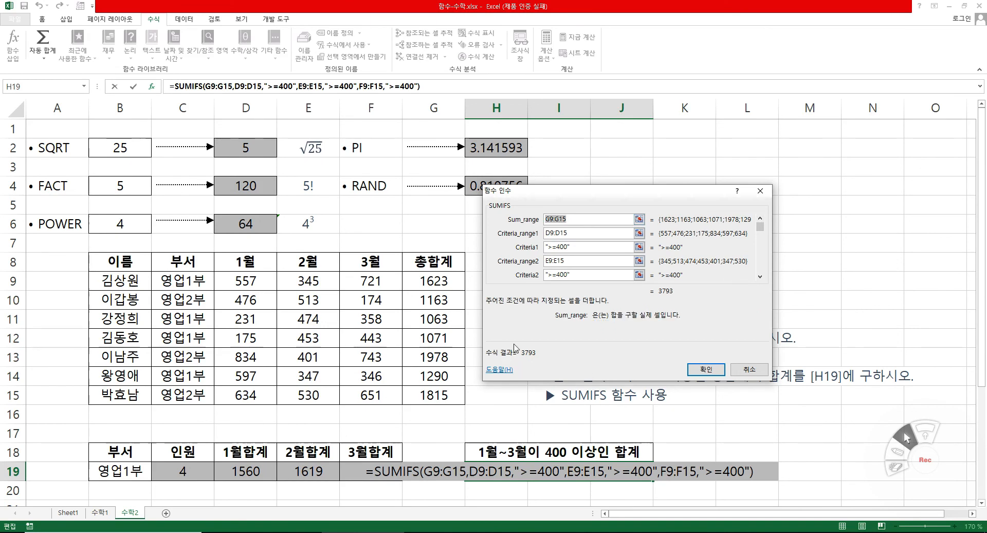
click(710, 371)
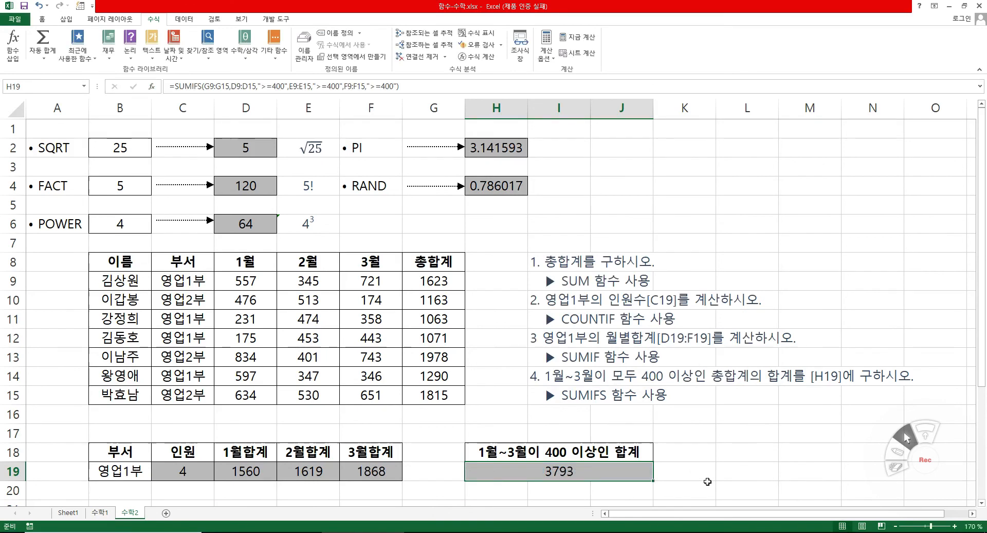